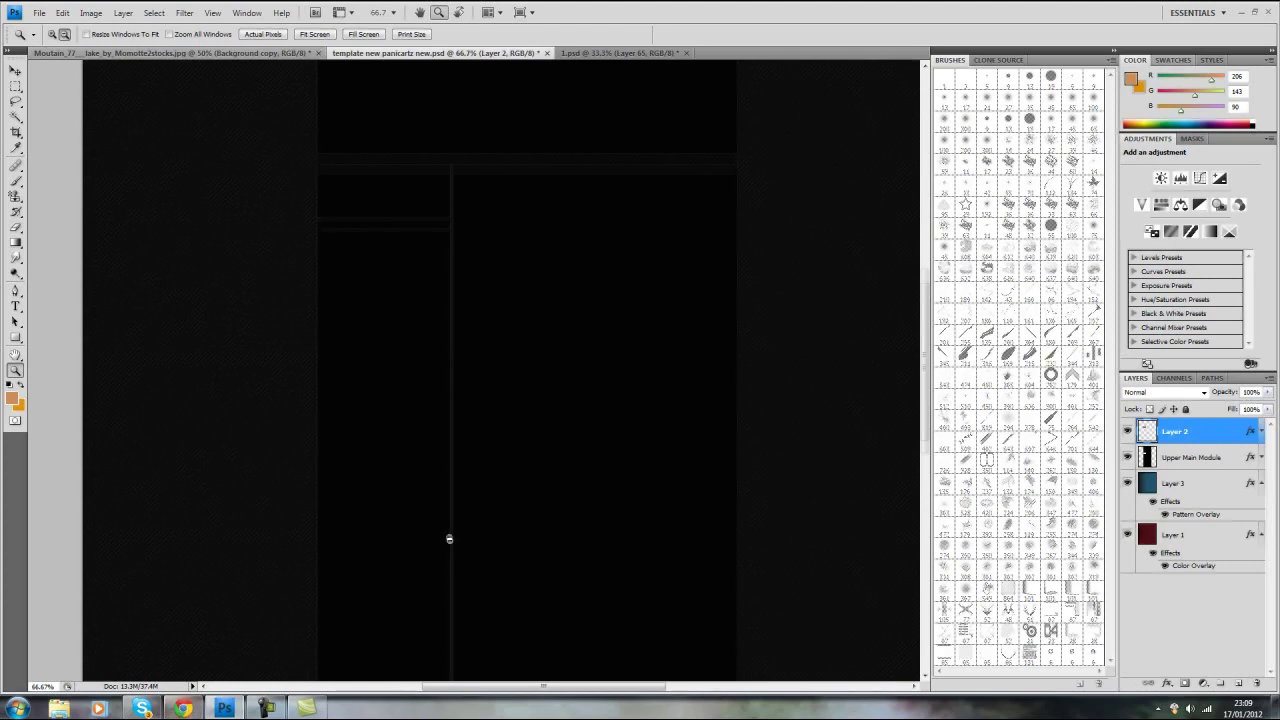
Step: Review the YouTube channel page in the browser alongside the Photoshop template
scroll(445, 534, up, 5)
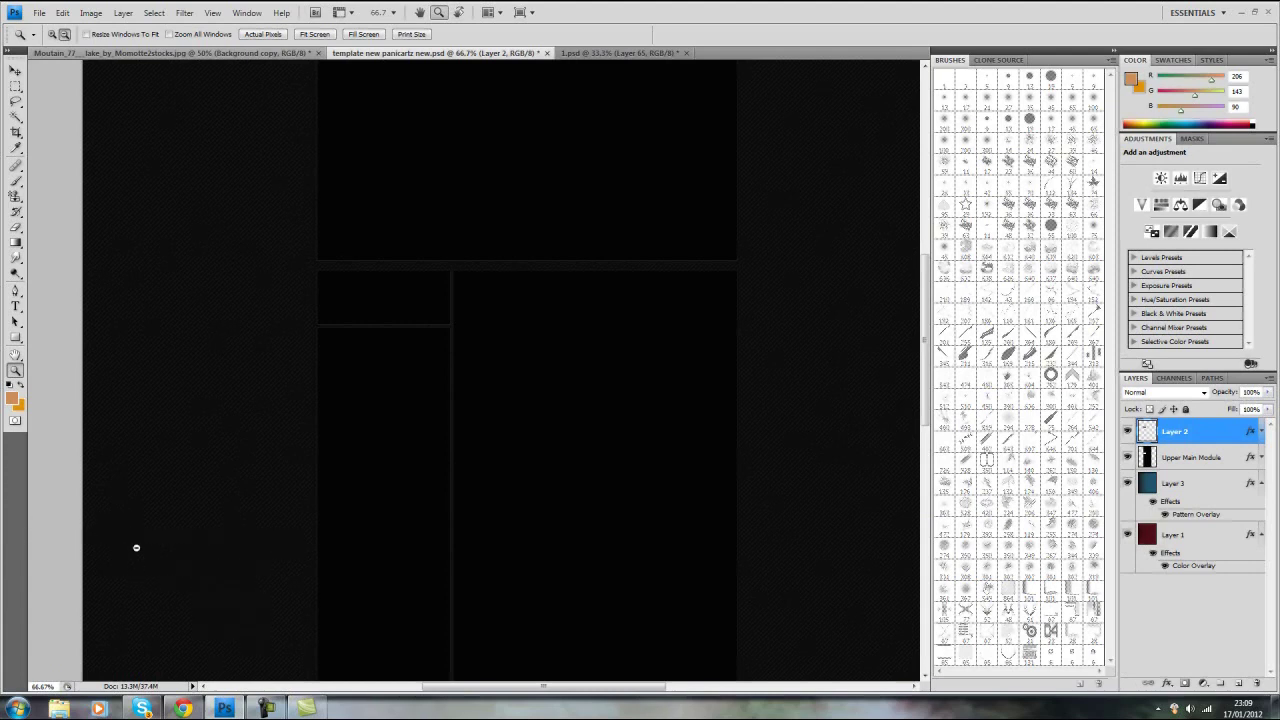
click(183, 708)
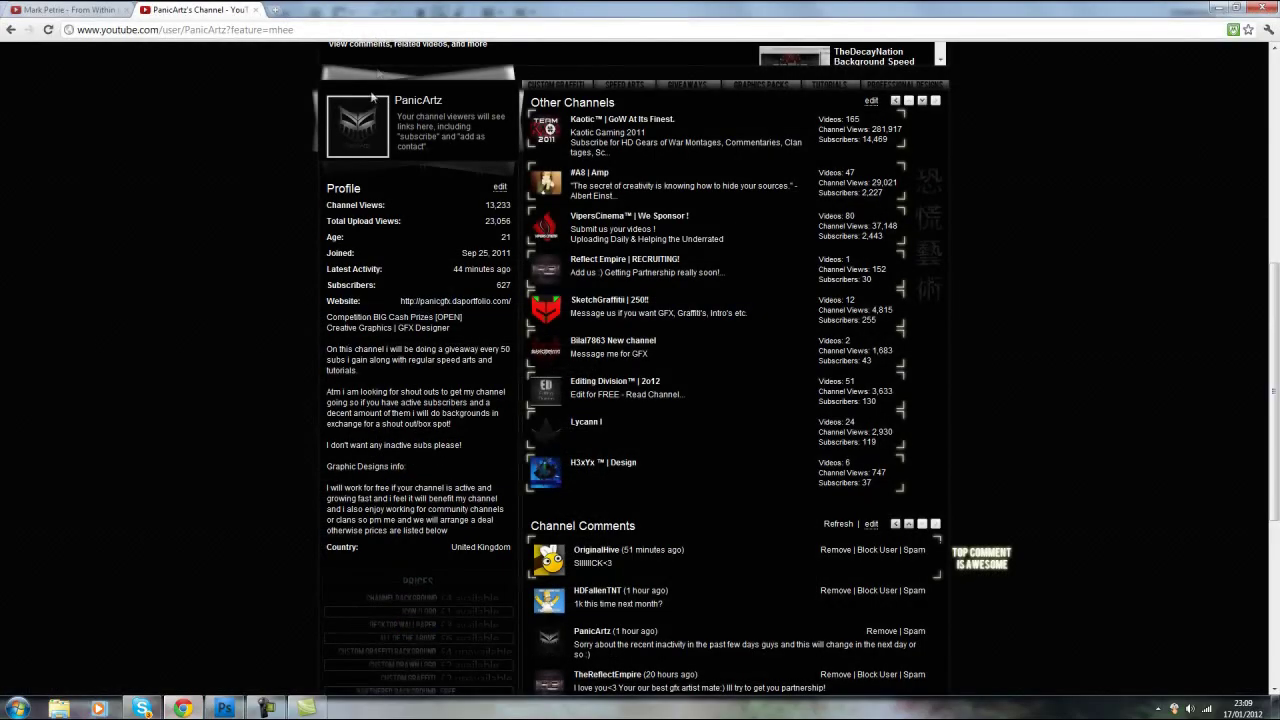
scroll(374, 150, up, 5)
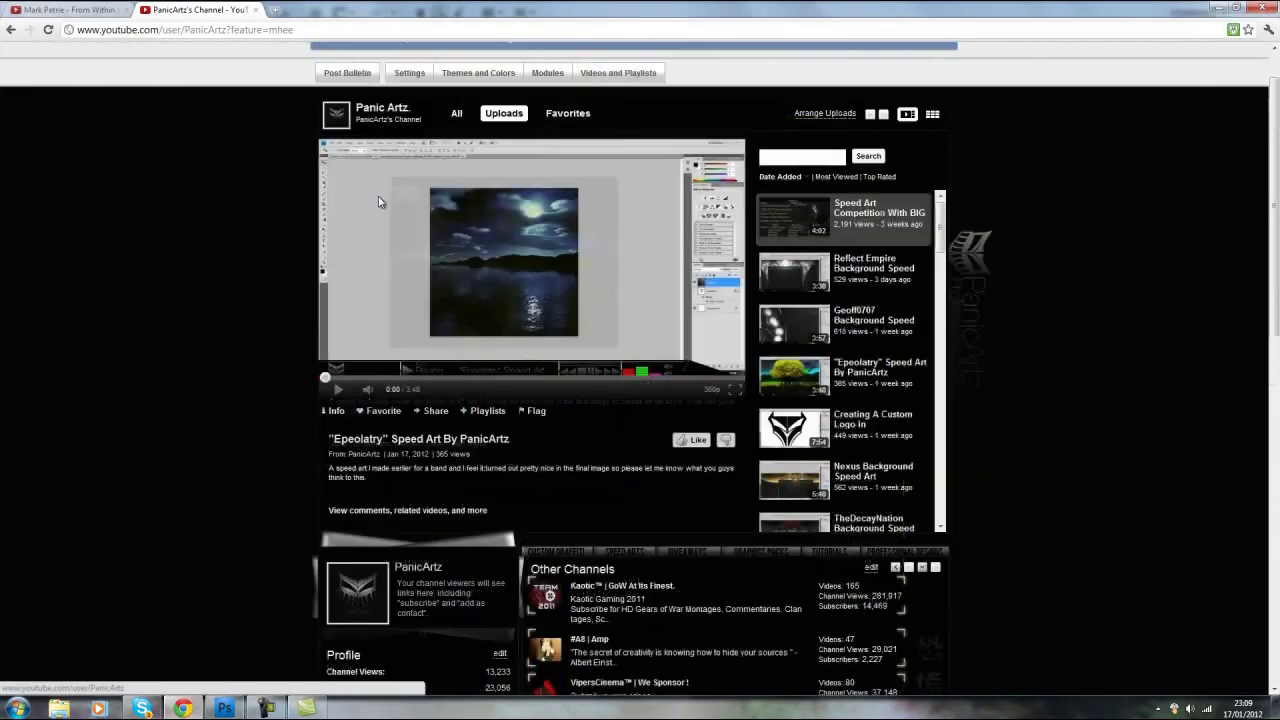
scroll(379, 200, down, 2)
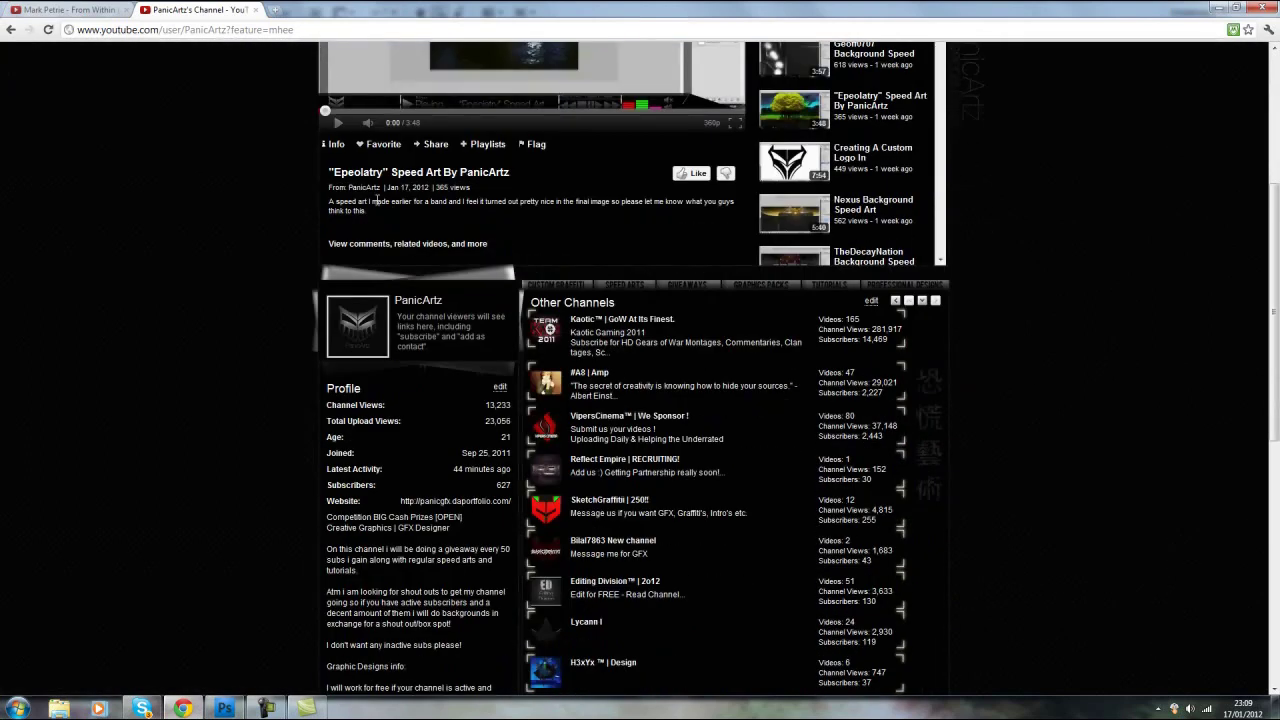
scroll(584, 552, down, 4)
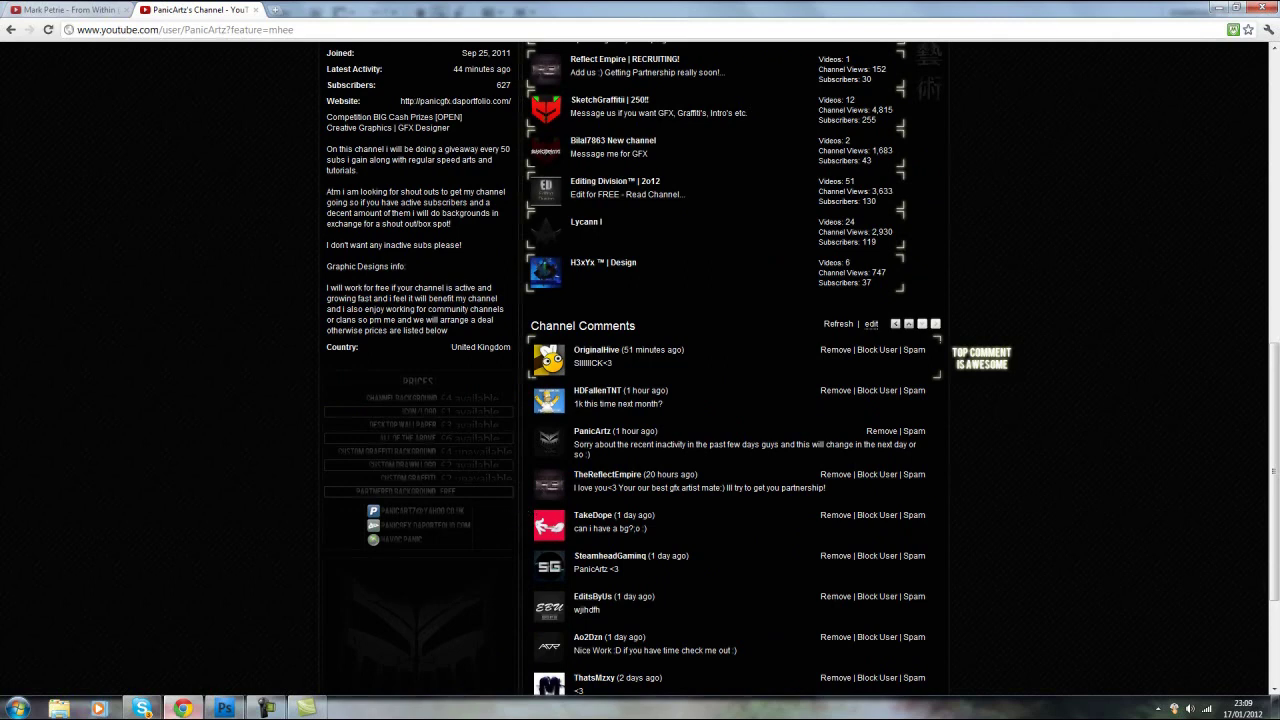
mouse_move(224, 708)
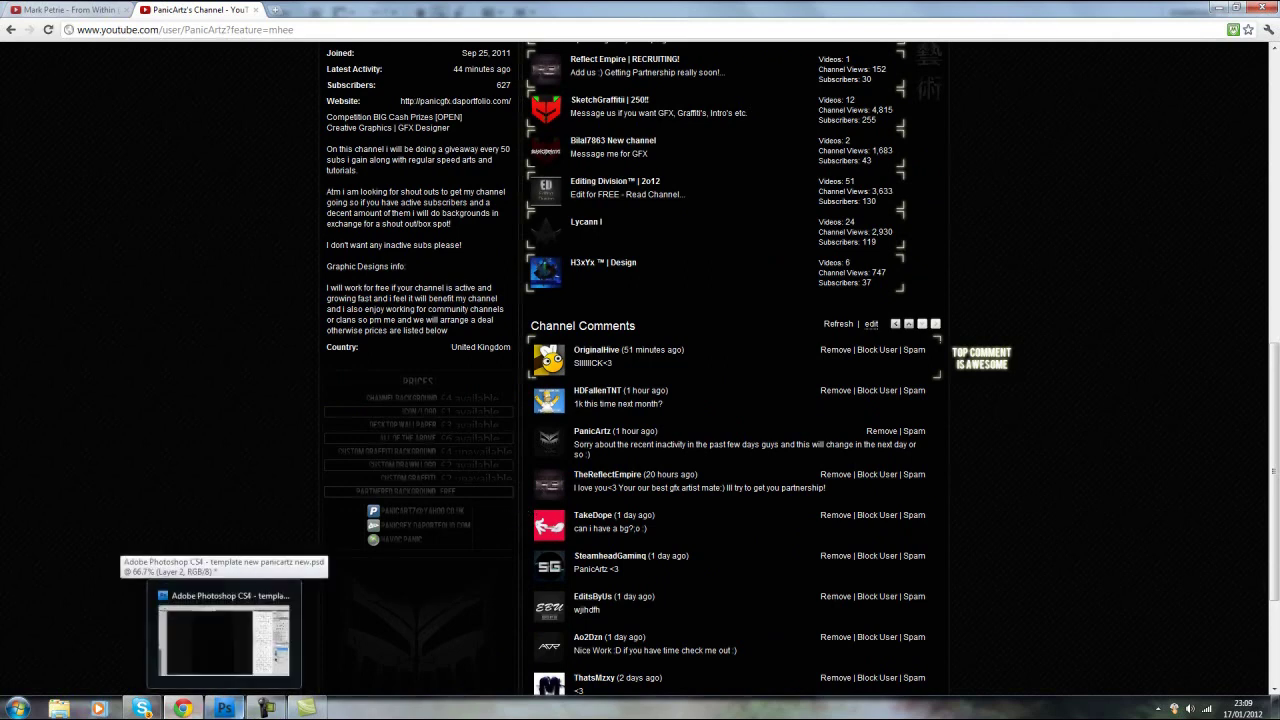
click(213, 714)
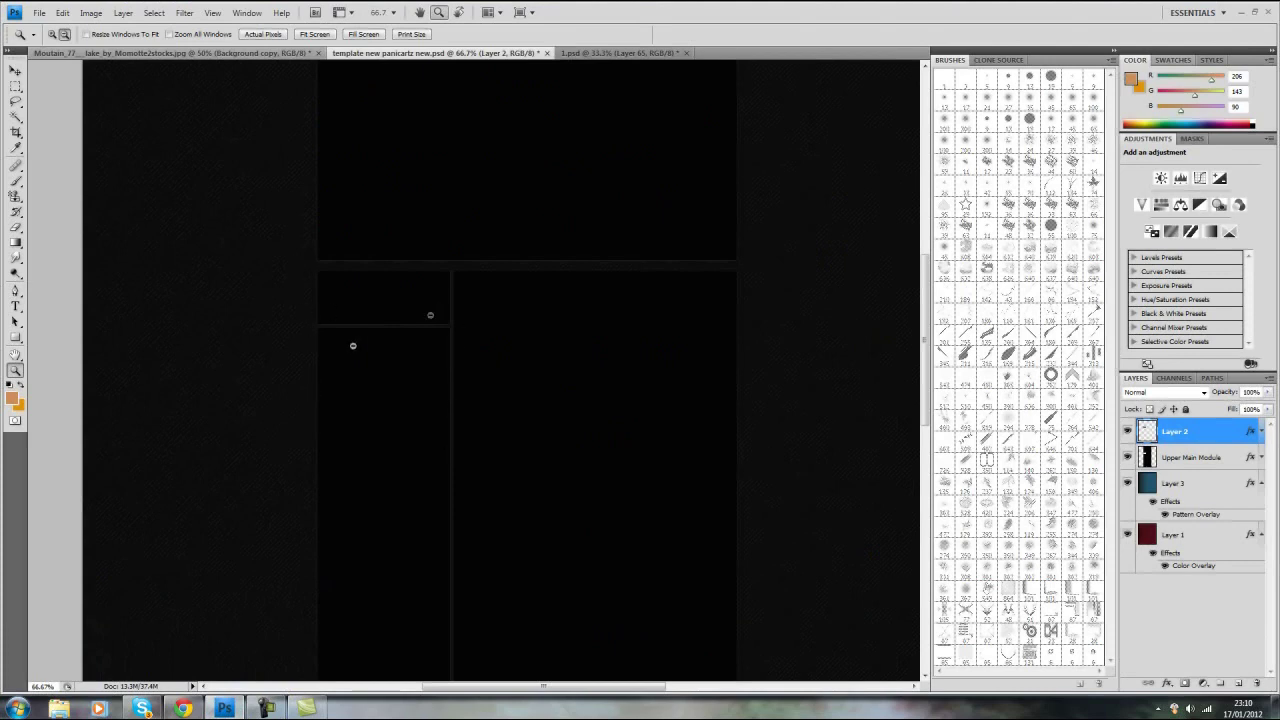
Step: Recheck the channel page layout and pick the Move tool in Photoshop
click(195, 711)
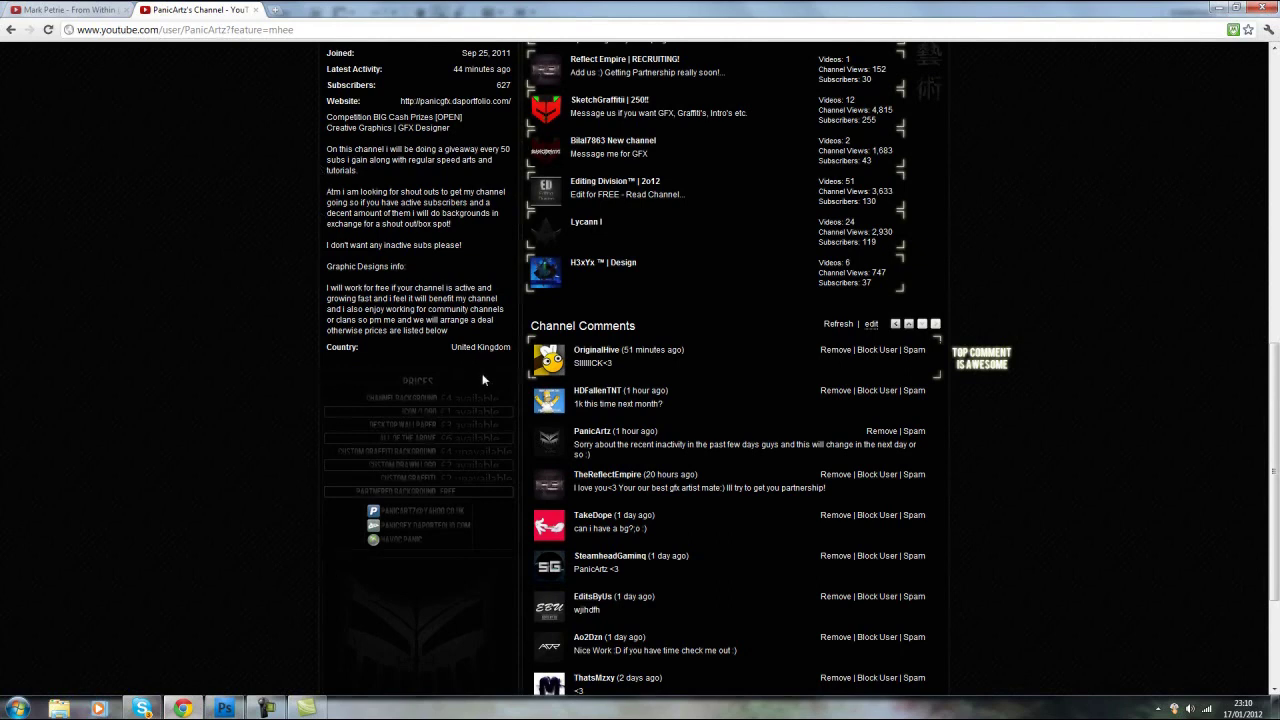
scroll(624, 588, down, 1)
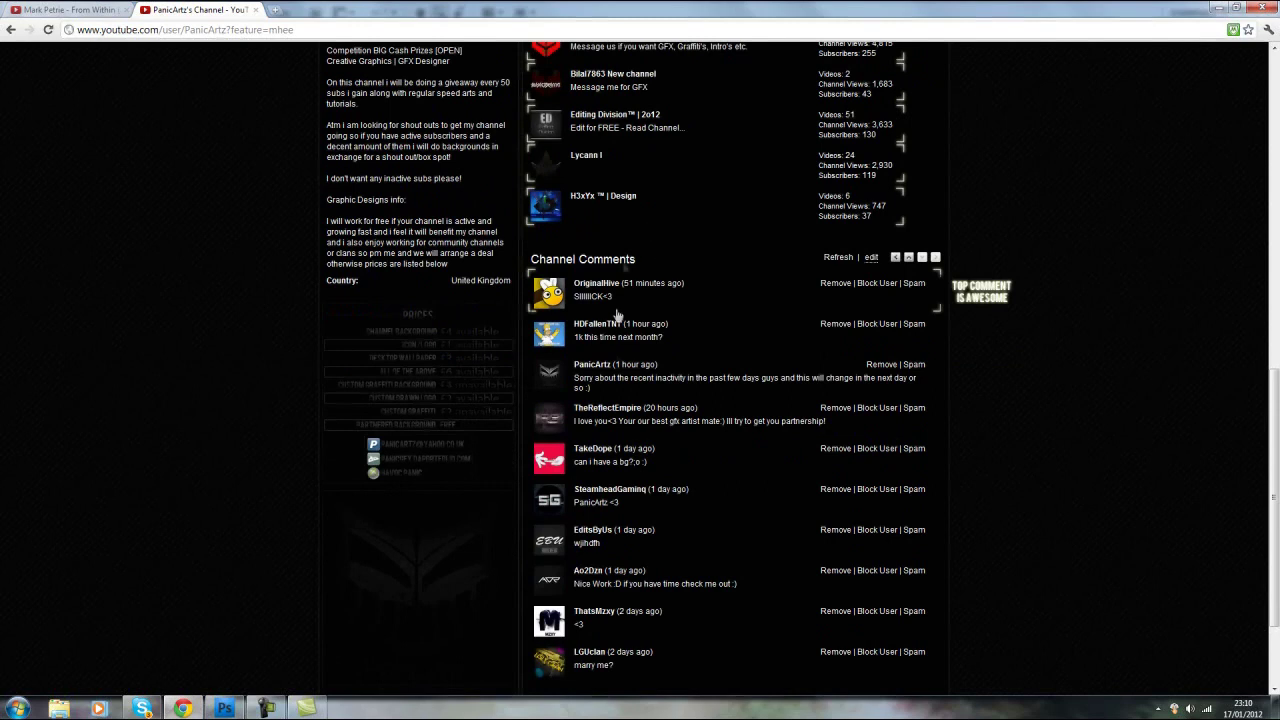
scroll(617, 316, up, 2)
scroll(488, 459, up, 5)
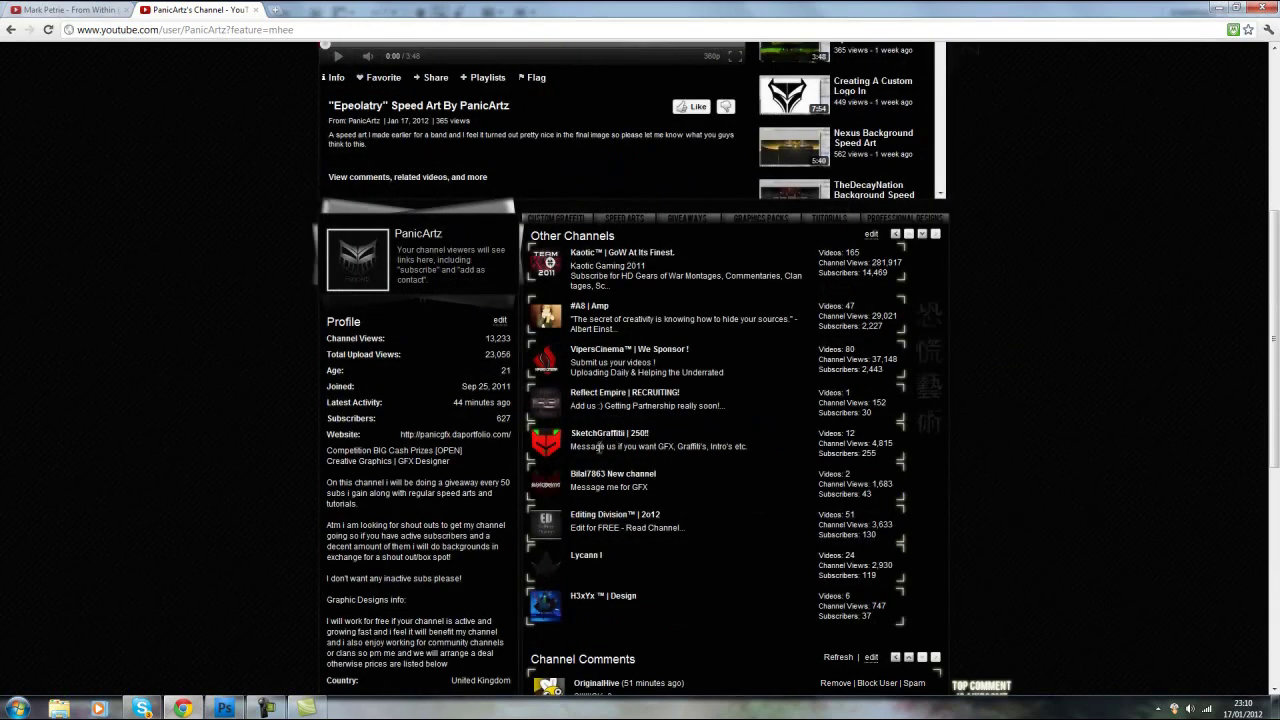
scroll(400, 480, down, 2)
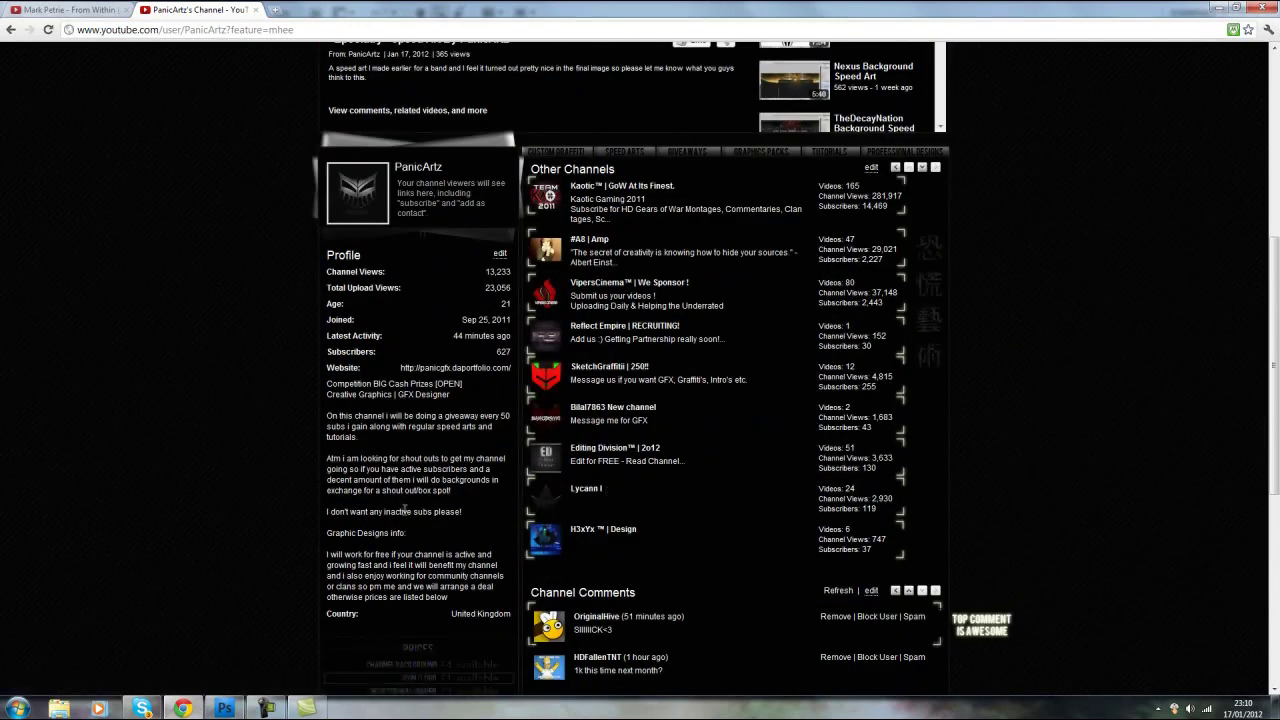
click(224, 708)
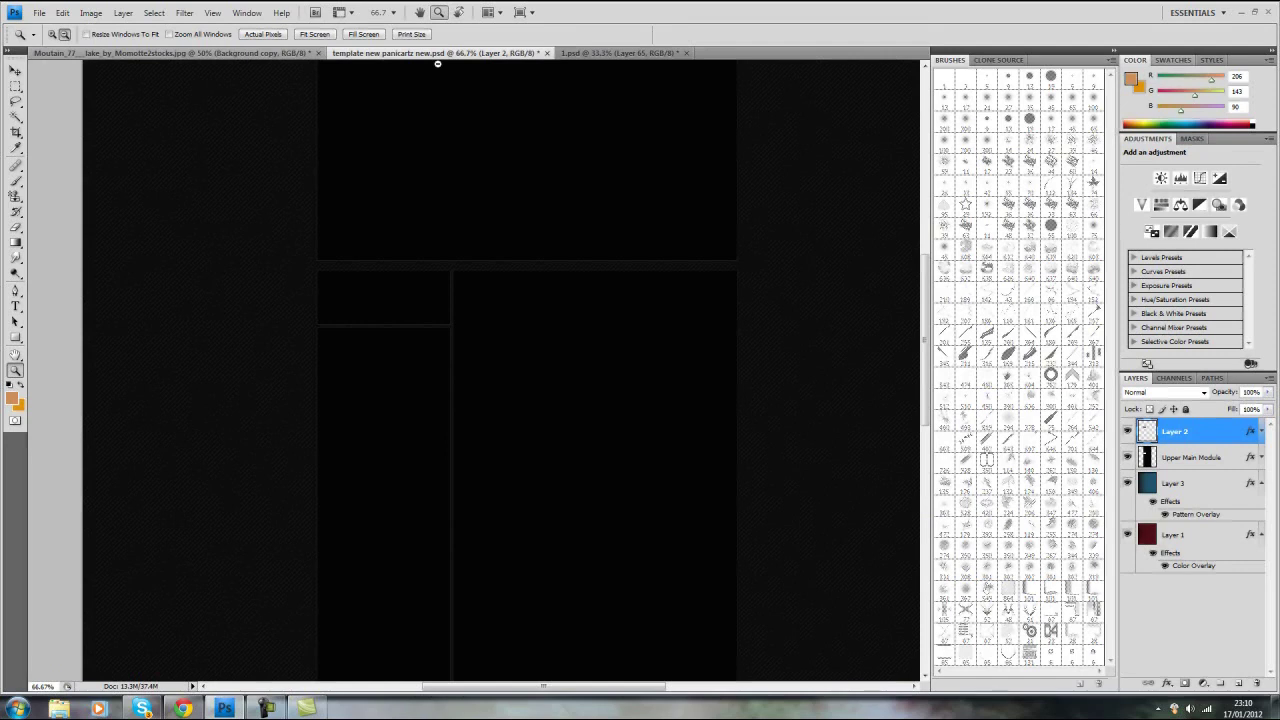
click(15, 70)
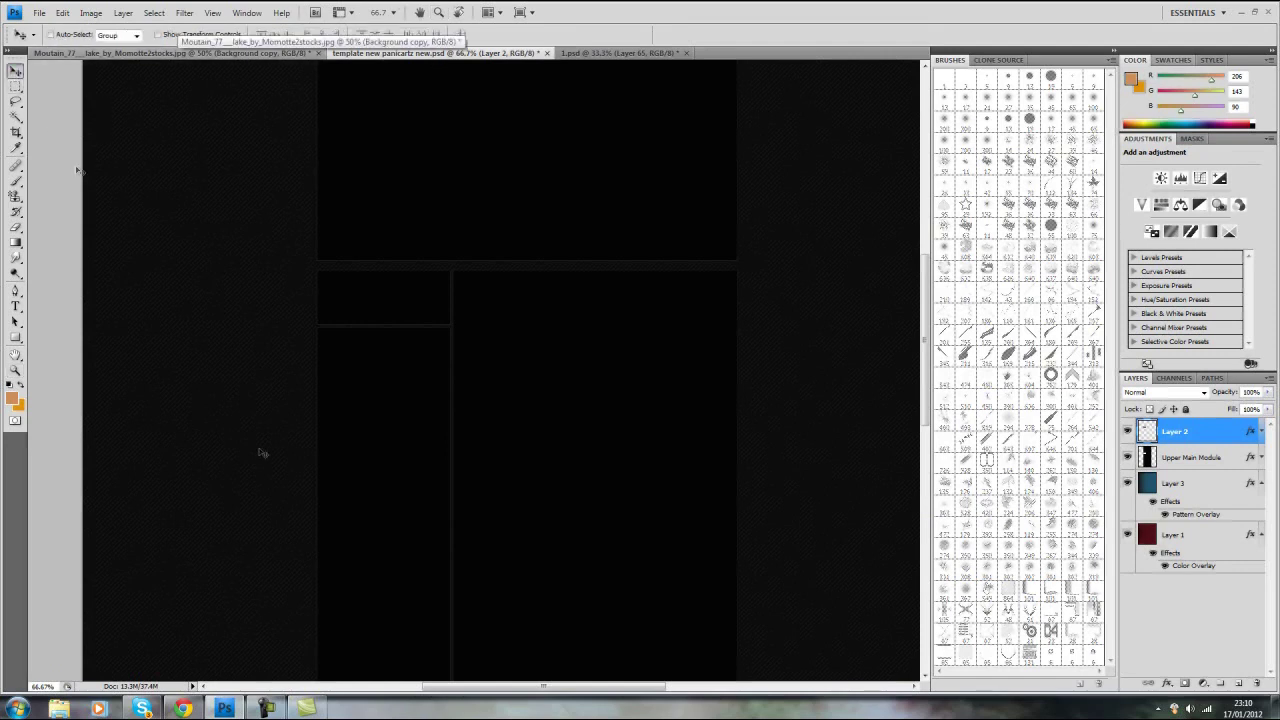
click(183, 708)
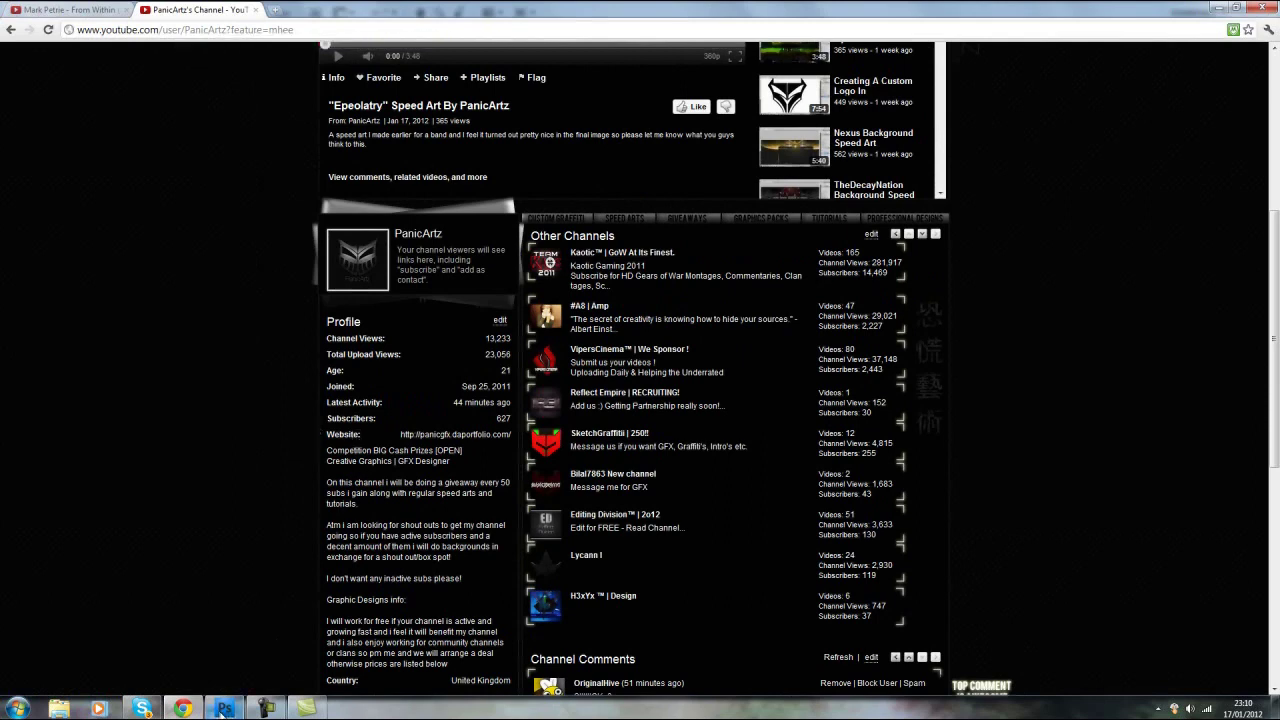
click(224, 708)
Step: Paste the channel-page screenshot as Layer 4 and set its opacity to 32%
click(39, 12)
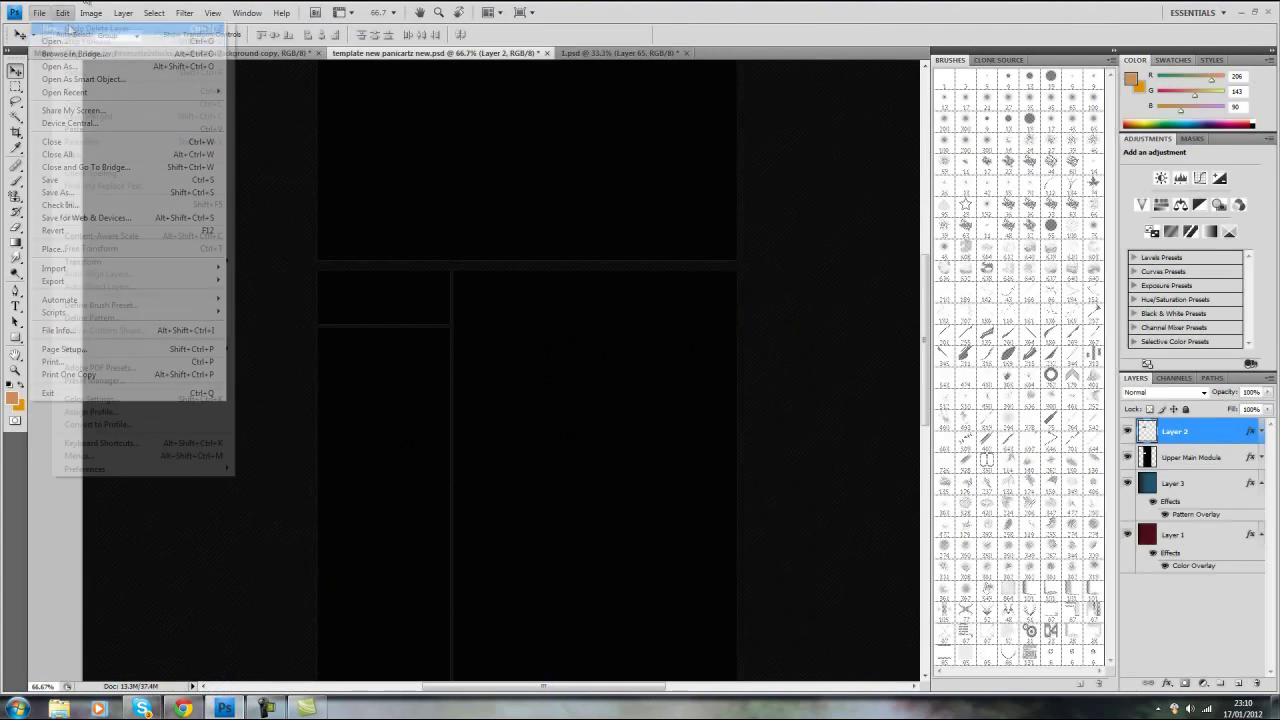
mouse_move(62, 12)
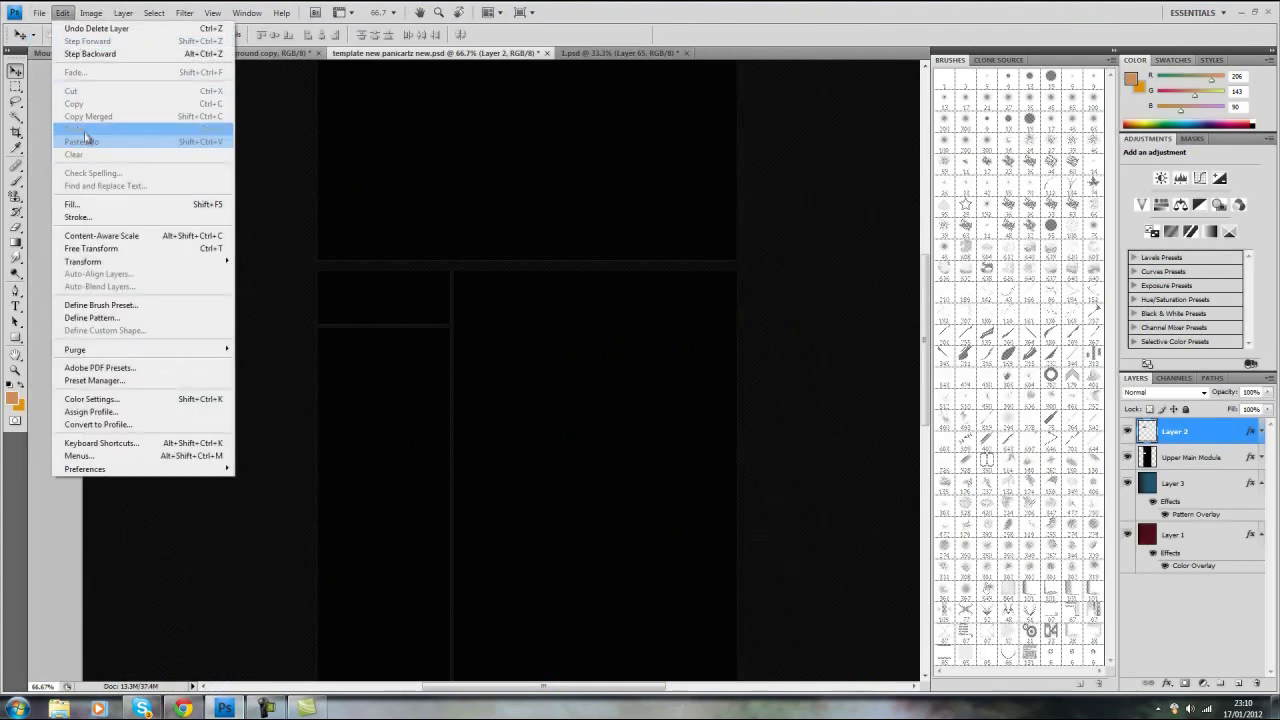
click(78, 129)
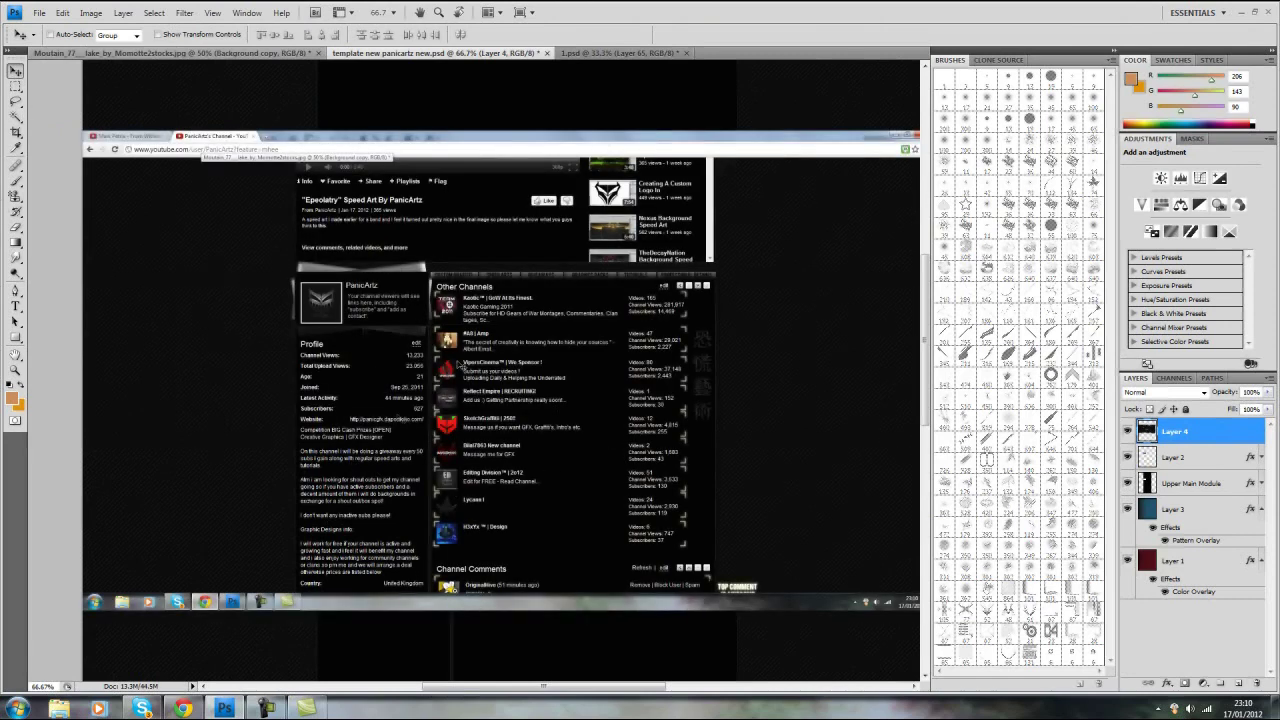
double_click(1215, 432)
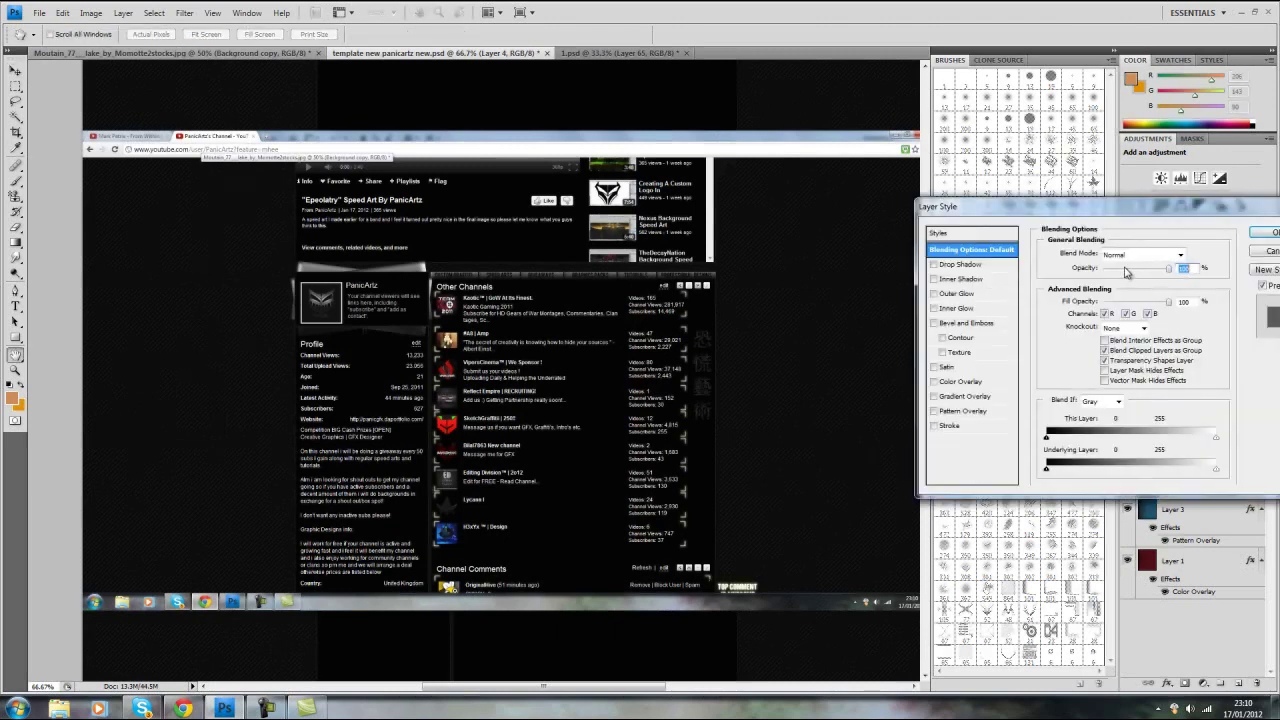
click(1122, 271)
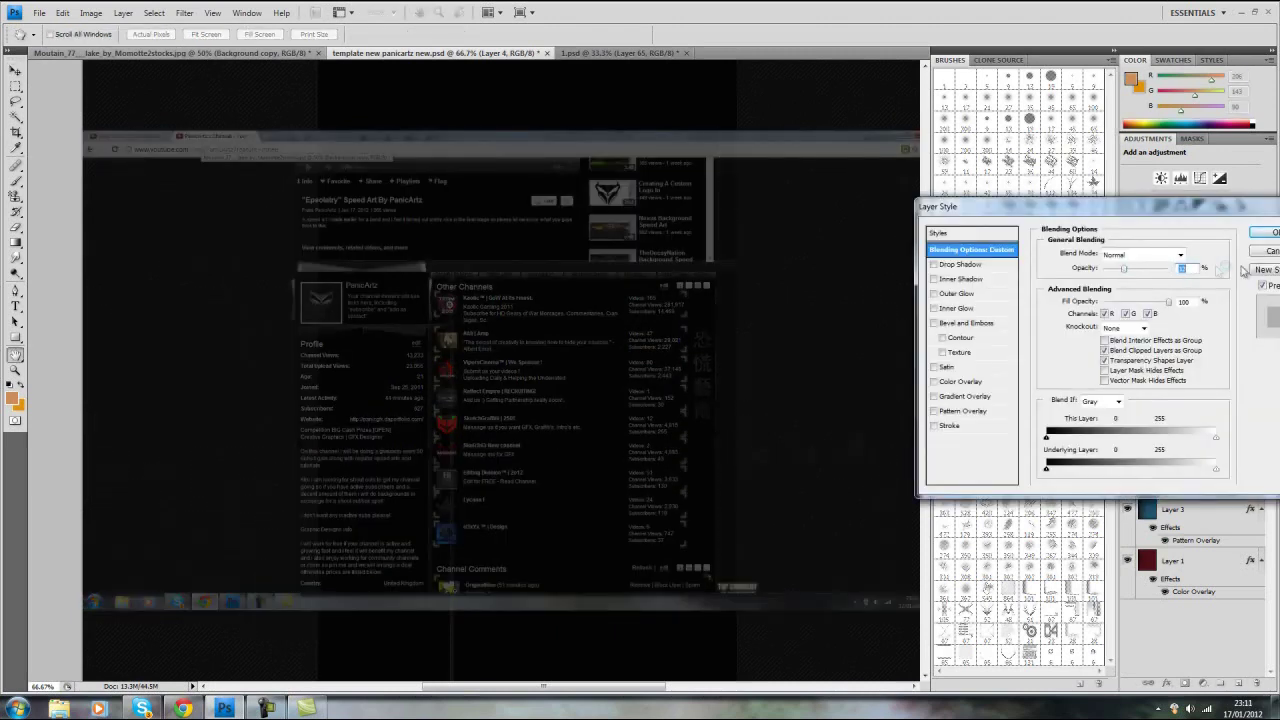
click(1266, 233)
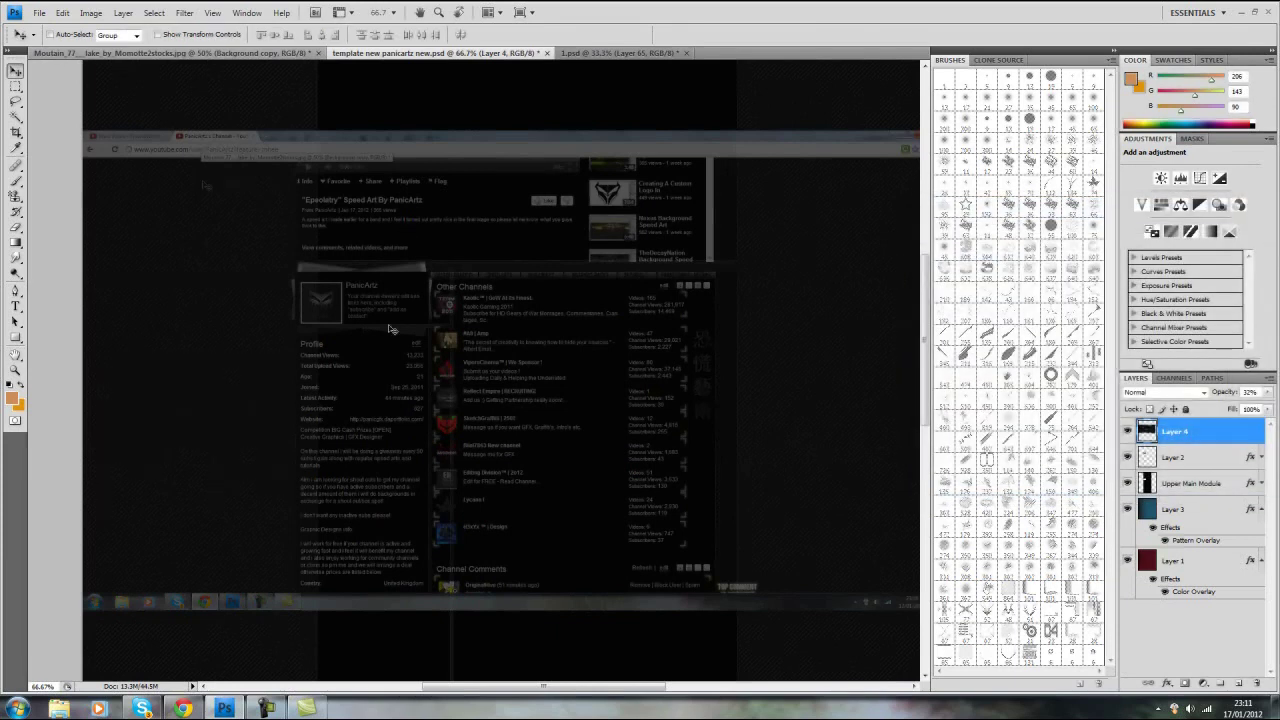
Step: Zoom in on the Profile stats and nudge the screenshot into alignment with the template
drag(471, 378, 495, 380)
key(z)
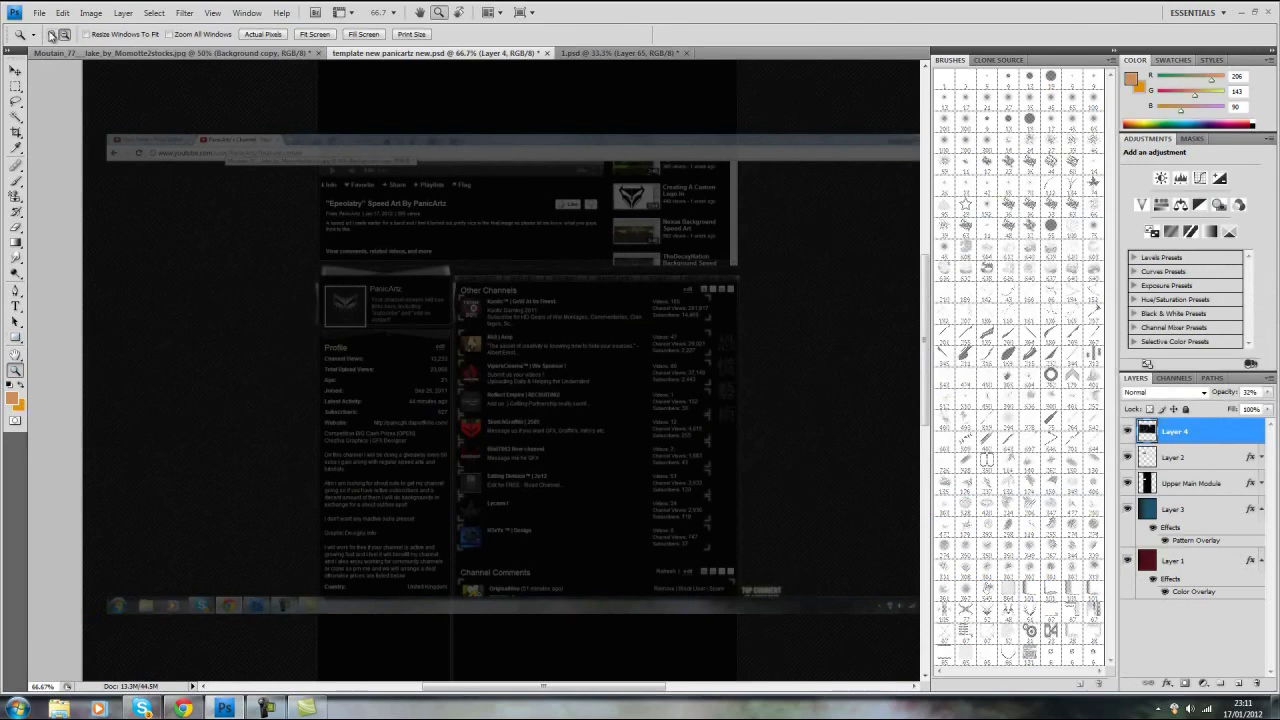
click(381, 346)
click(468, 368)
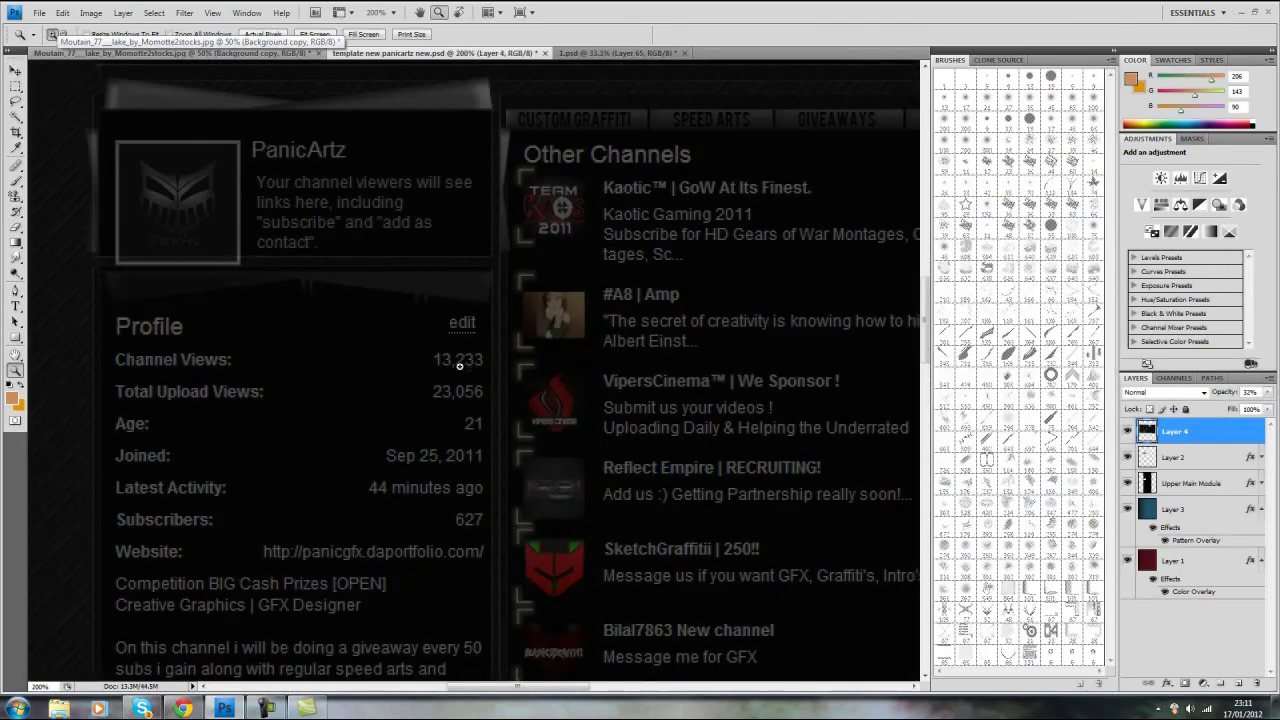
click(16, 72)
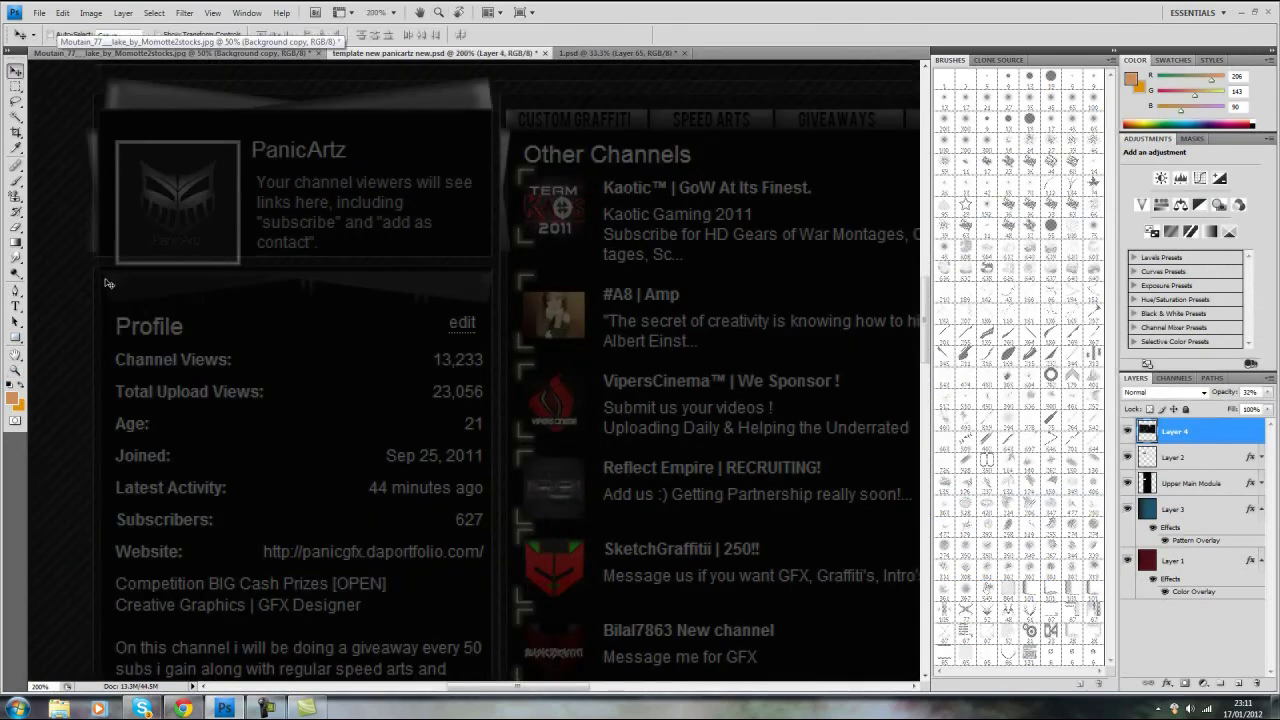
drag(109, 283, 100, 265)
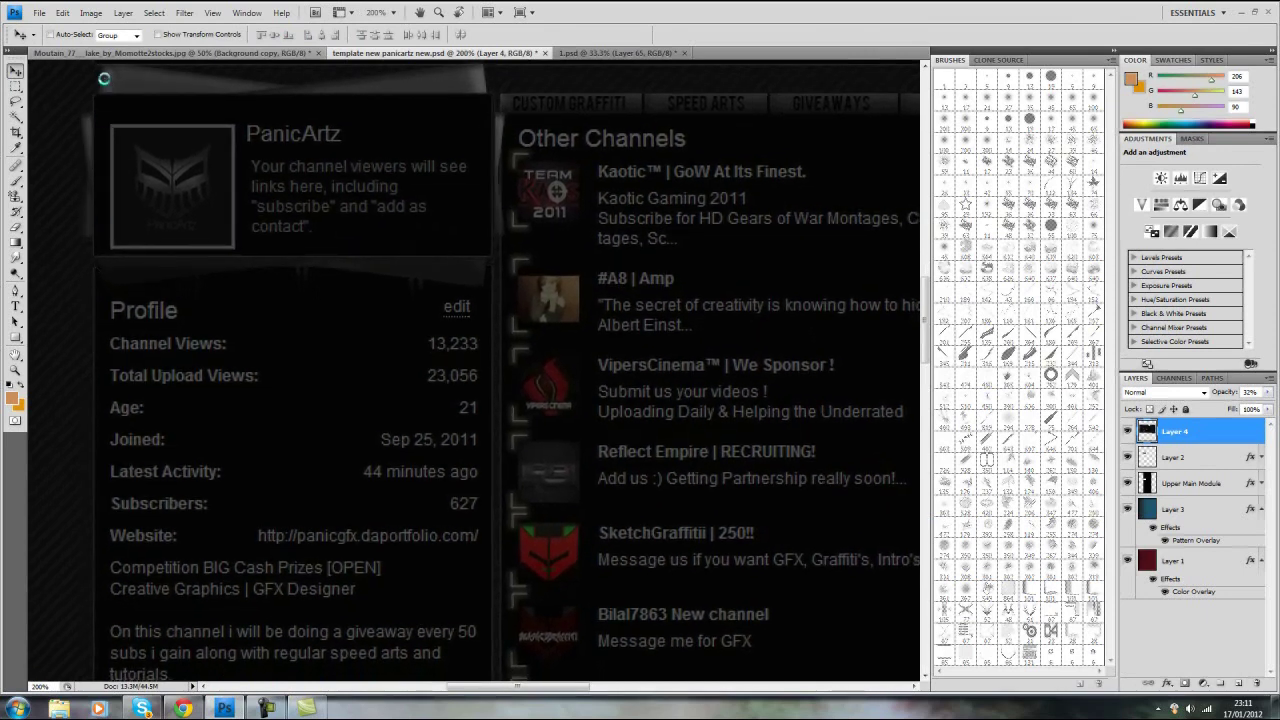
key(Right)
key(Right)
key(Left)
click(16, 370)
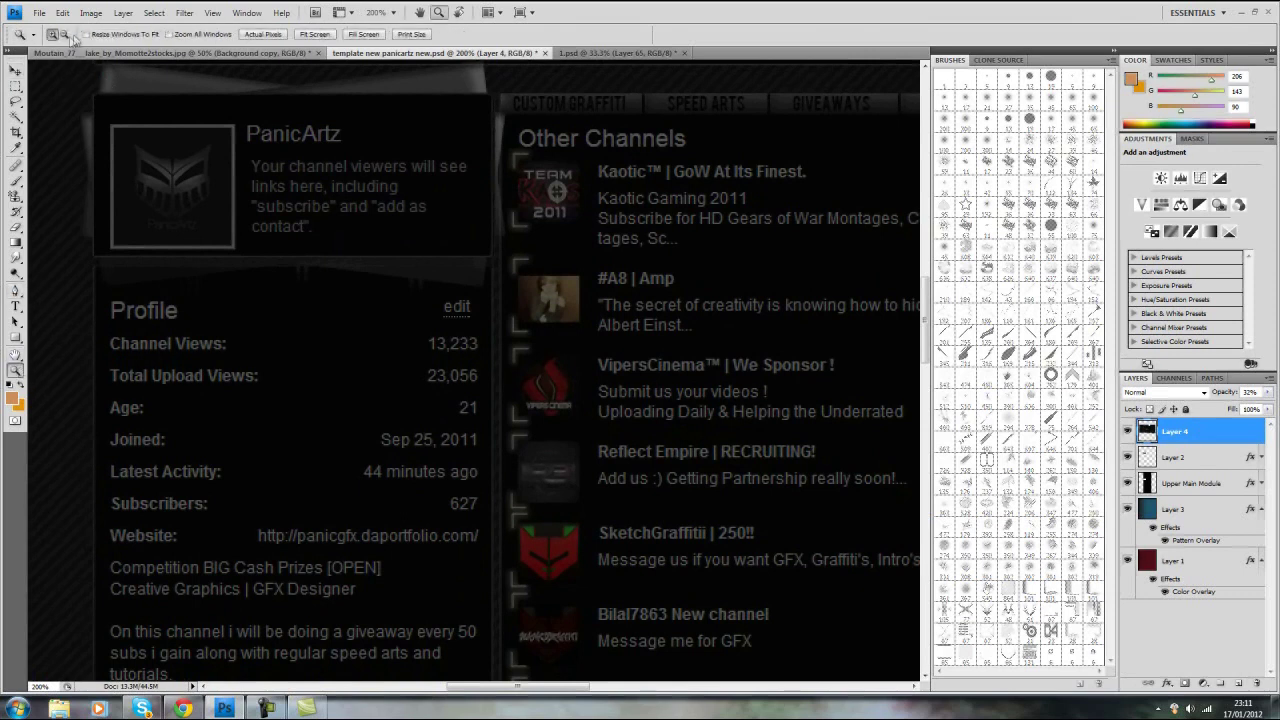
alt+click(503, 356)
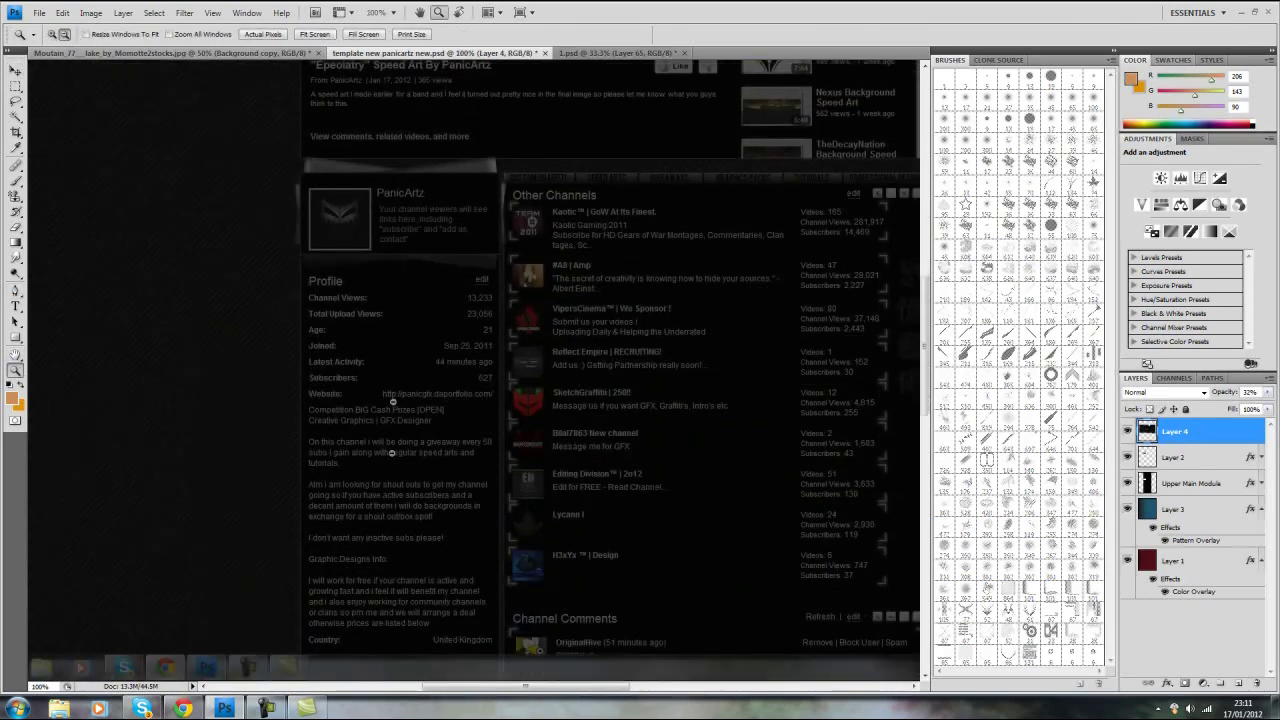
drag(490, 686, 515, 686)
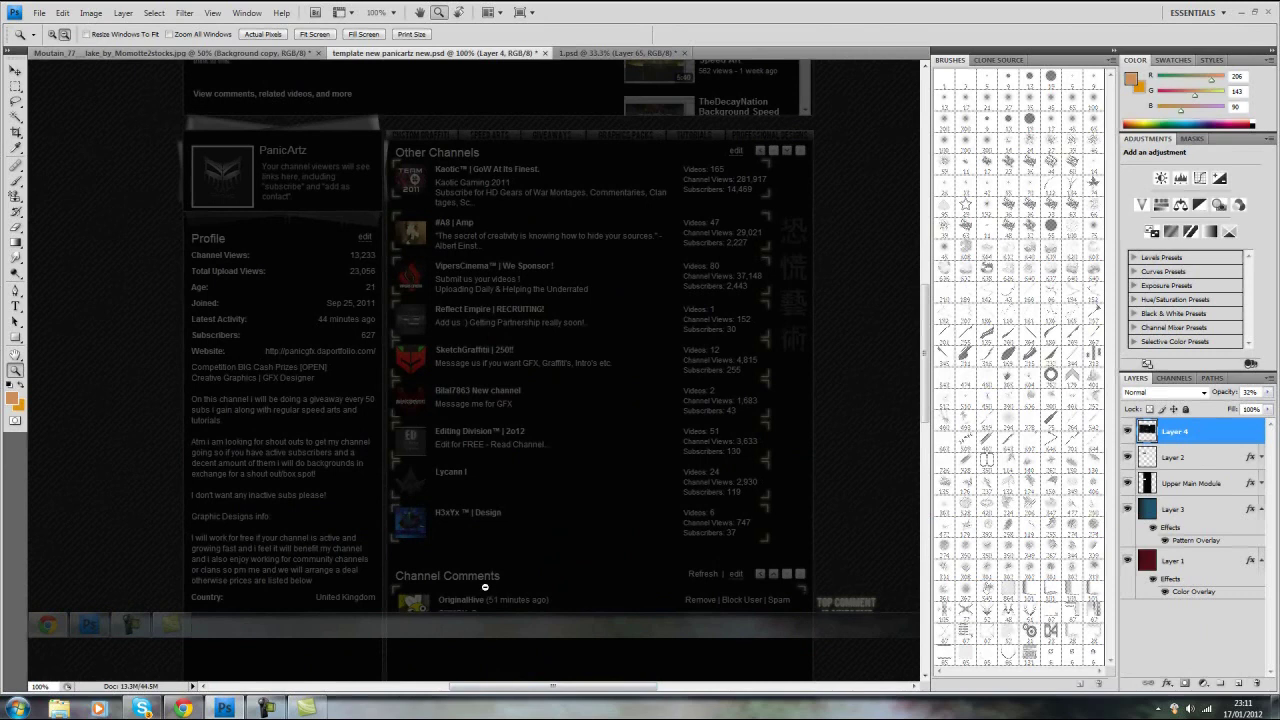
click(135, 12)
Step: Add a new empty Layer 5, recheck the channel page, then return to the template
mouse_move(135, 32)
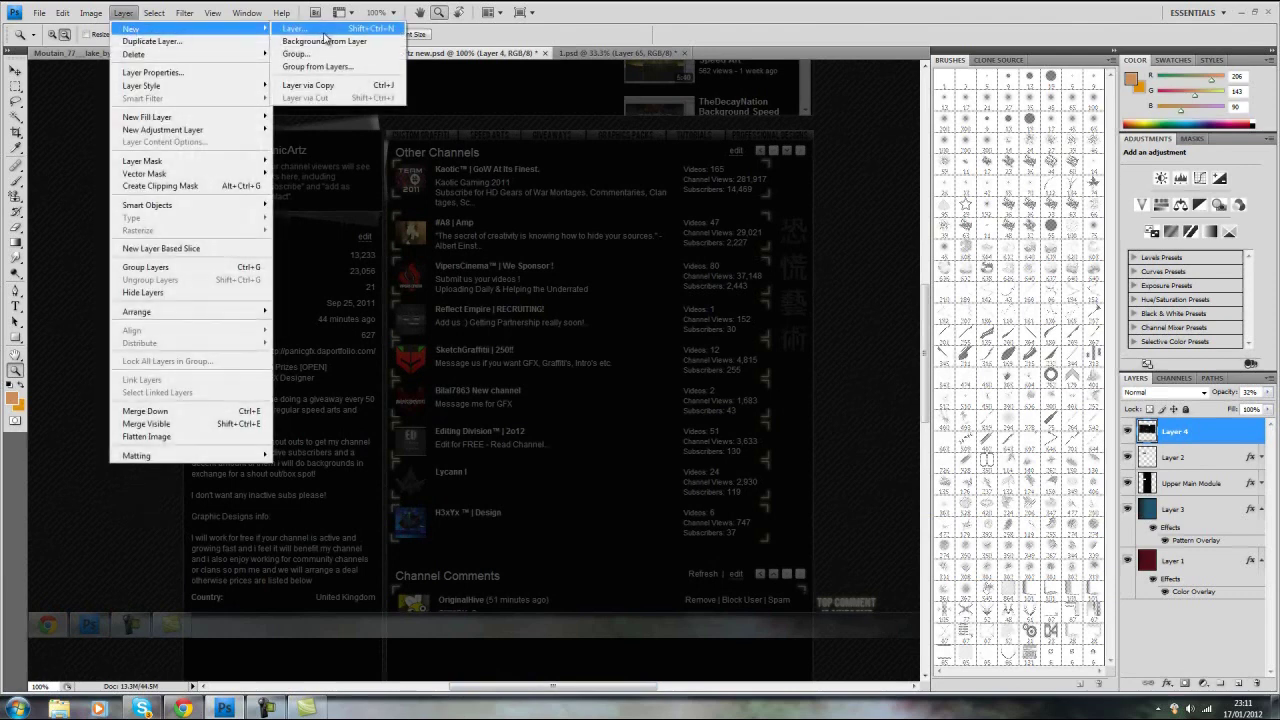
click(300, 27)
click(752, 226)
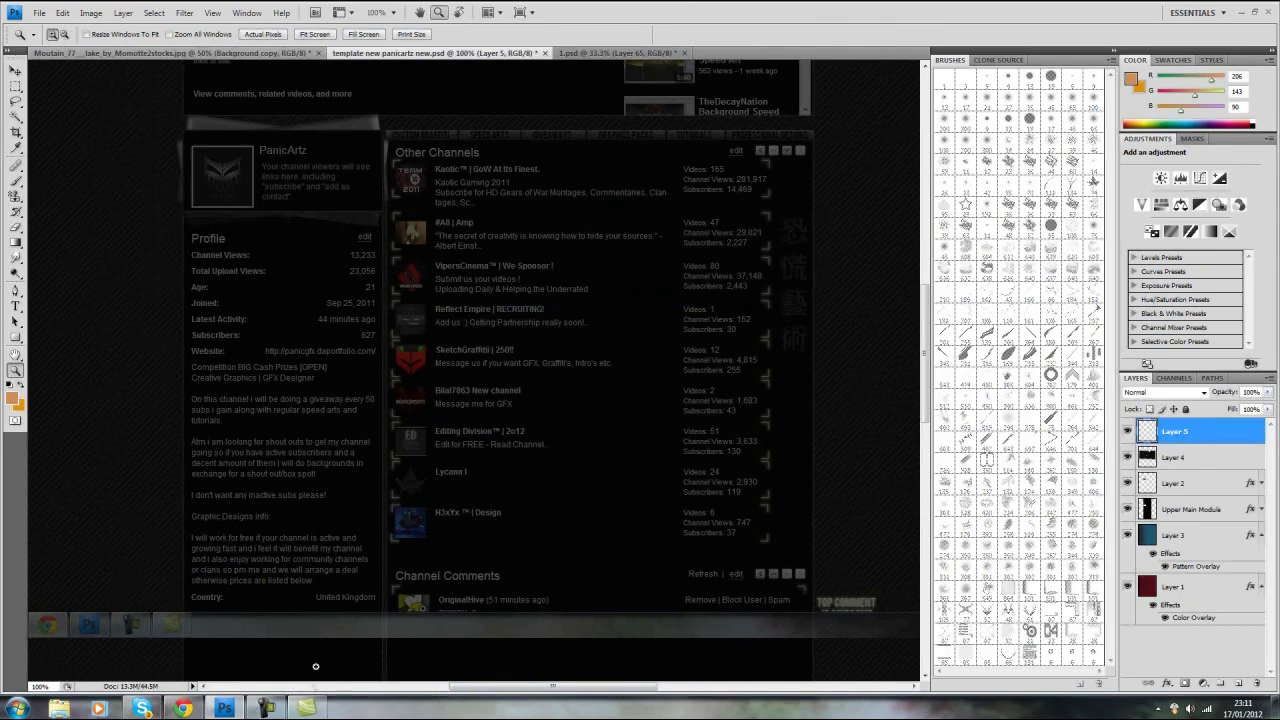
click(182, 707)
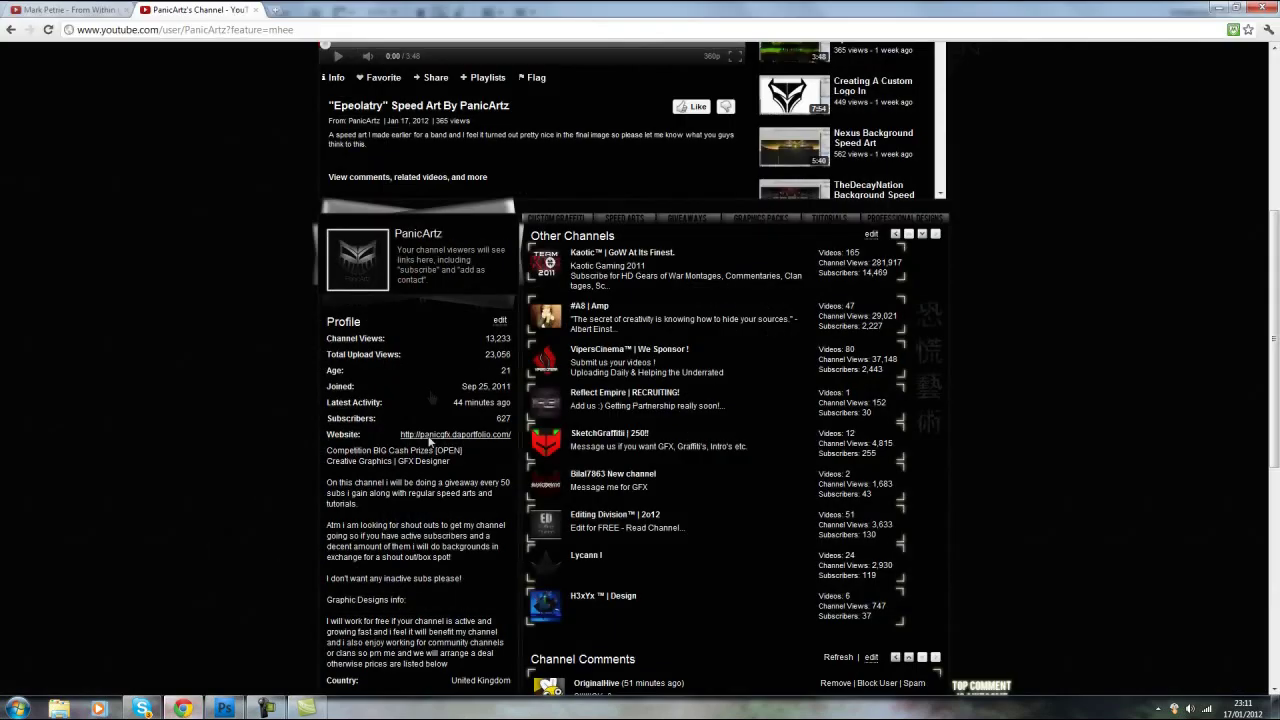
scroll(418, 437, down, 1)
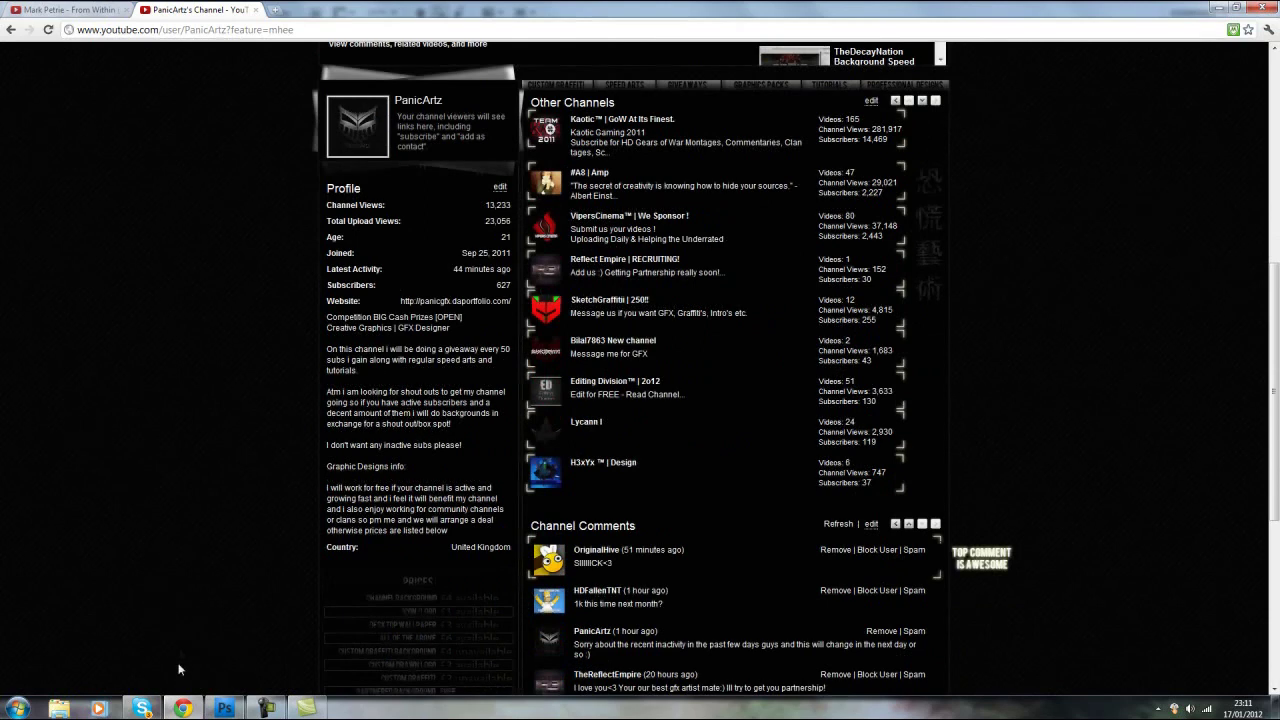
click(224, 708)
click(62, 12)
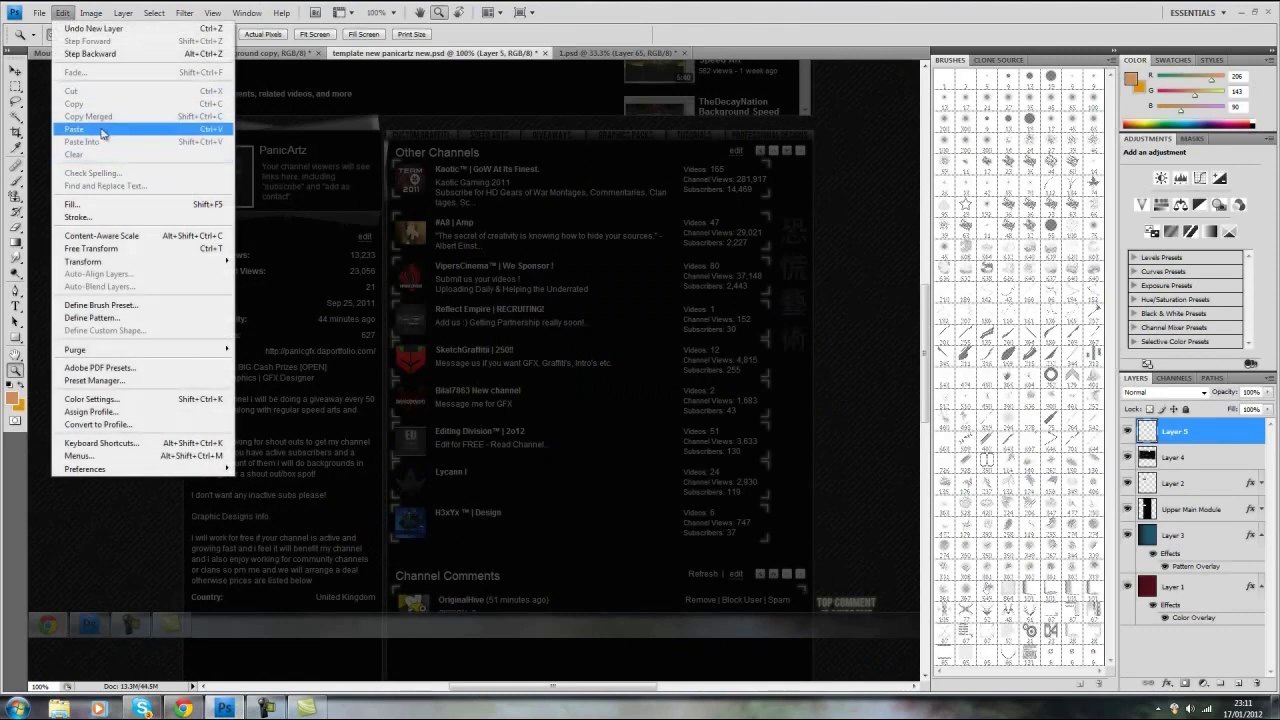
Step: Paste the channel page capture and lower its layer opacity to 28%
click(101, 133)
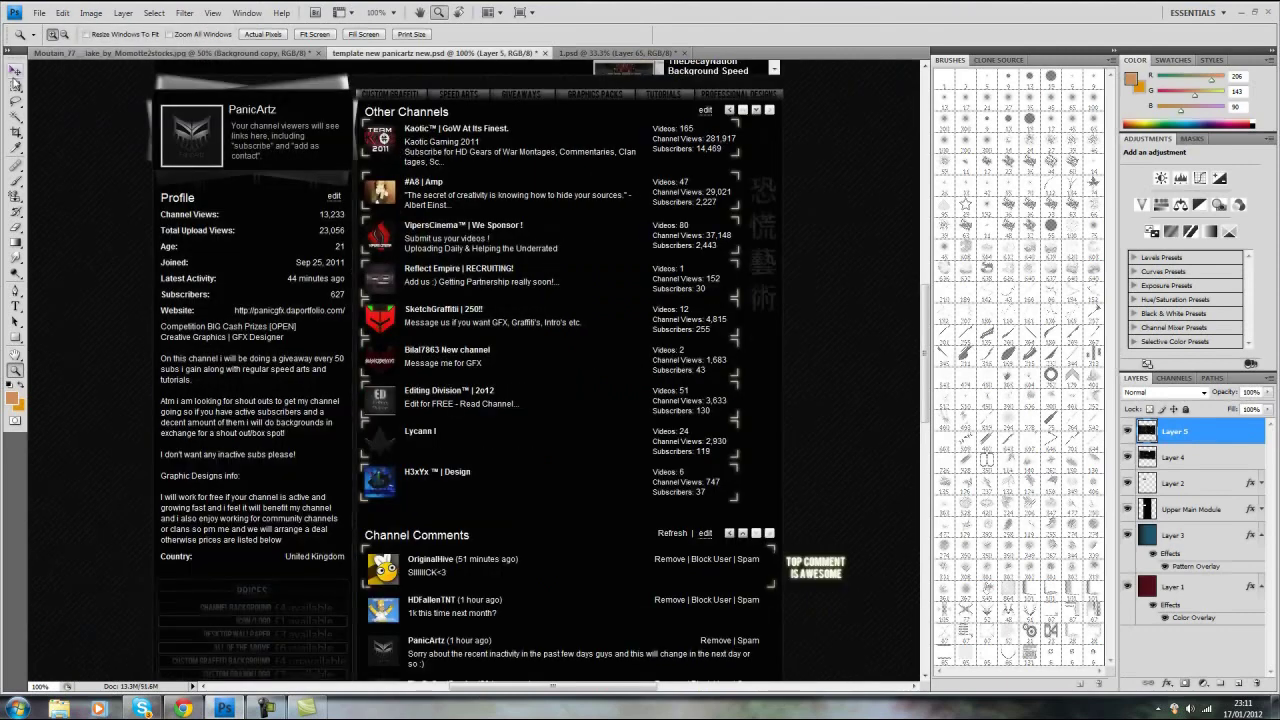
double_click(1193, 437)
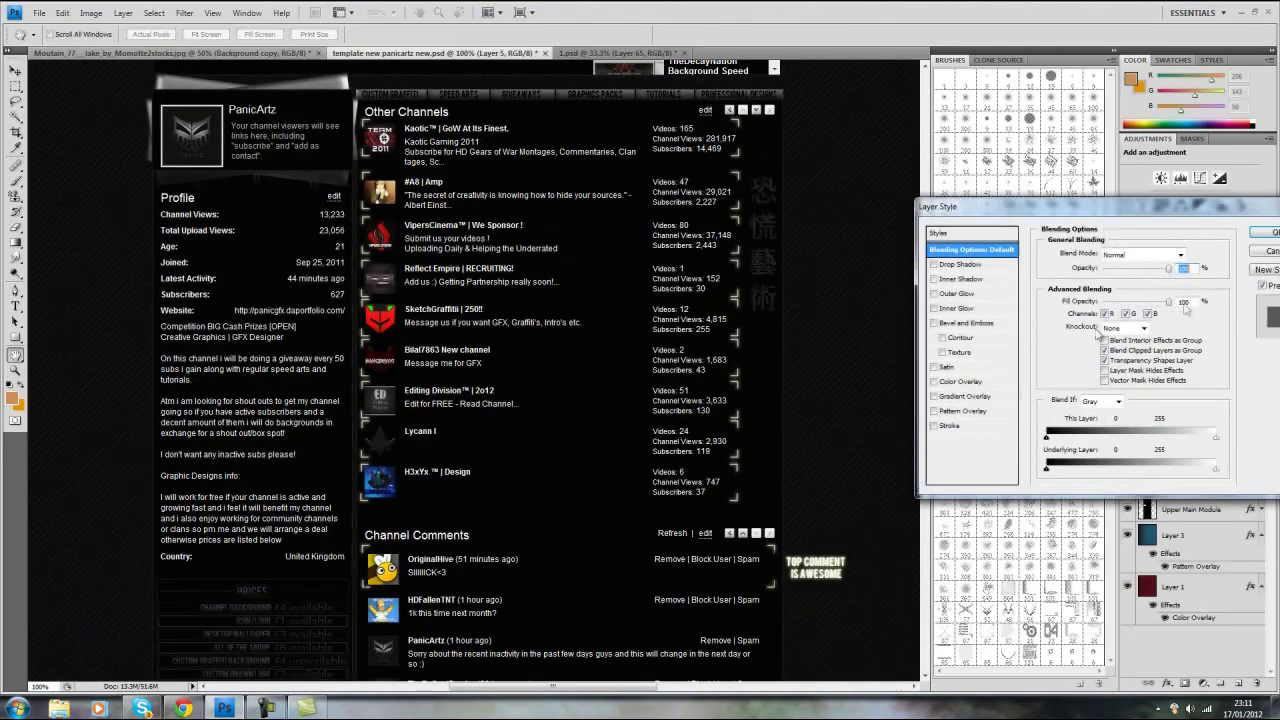
key(shift+Down)
key(shift+Down)
key(shift+Down)
key(shift+Down)
key(shift+Down)
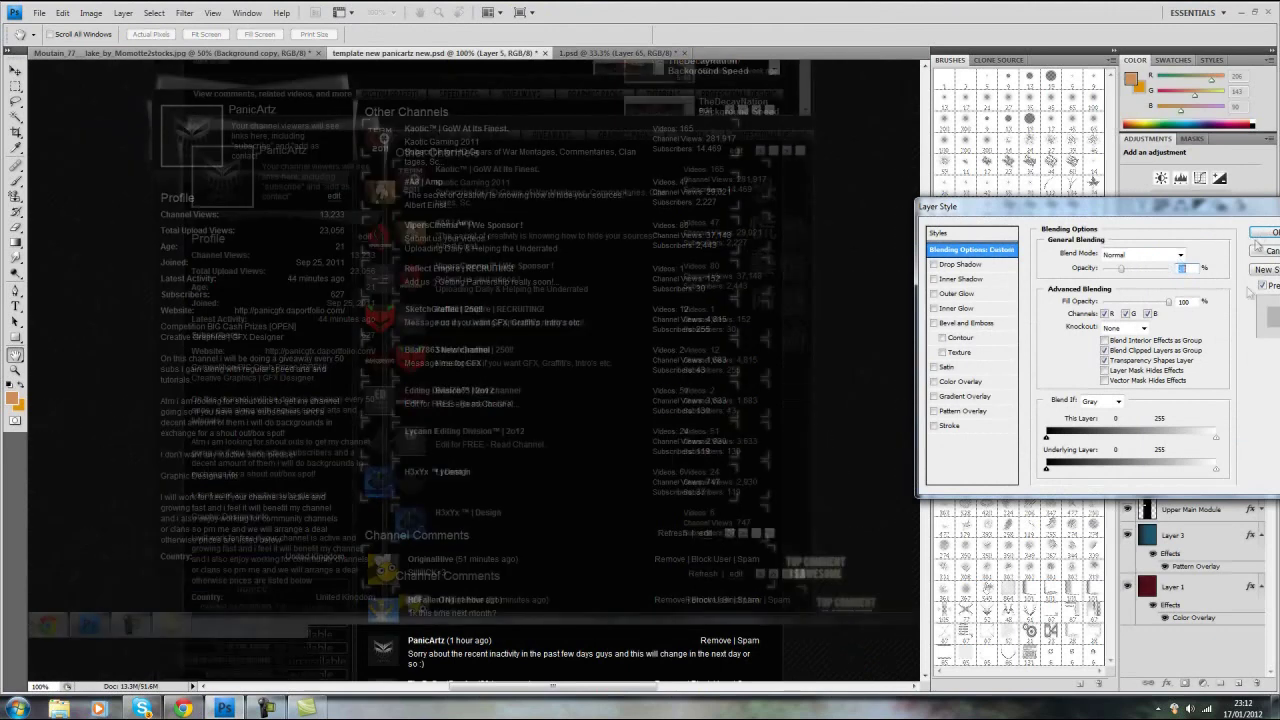
click(1260, 233)
Step: Move the faint capture up-left over the template and nudge it with arrow keys
key(v)
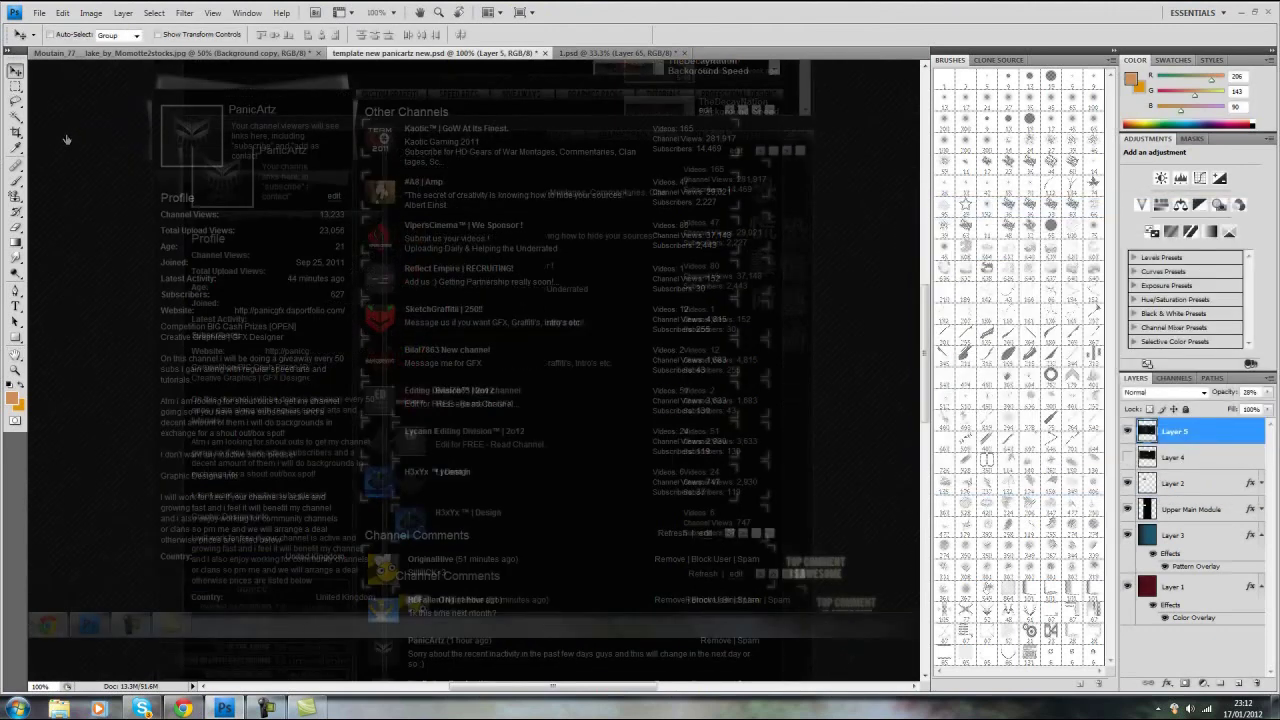
drag(522, 386, 491, 346)
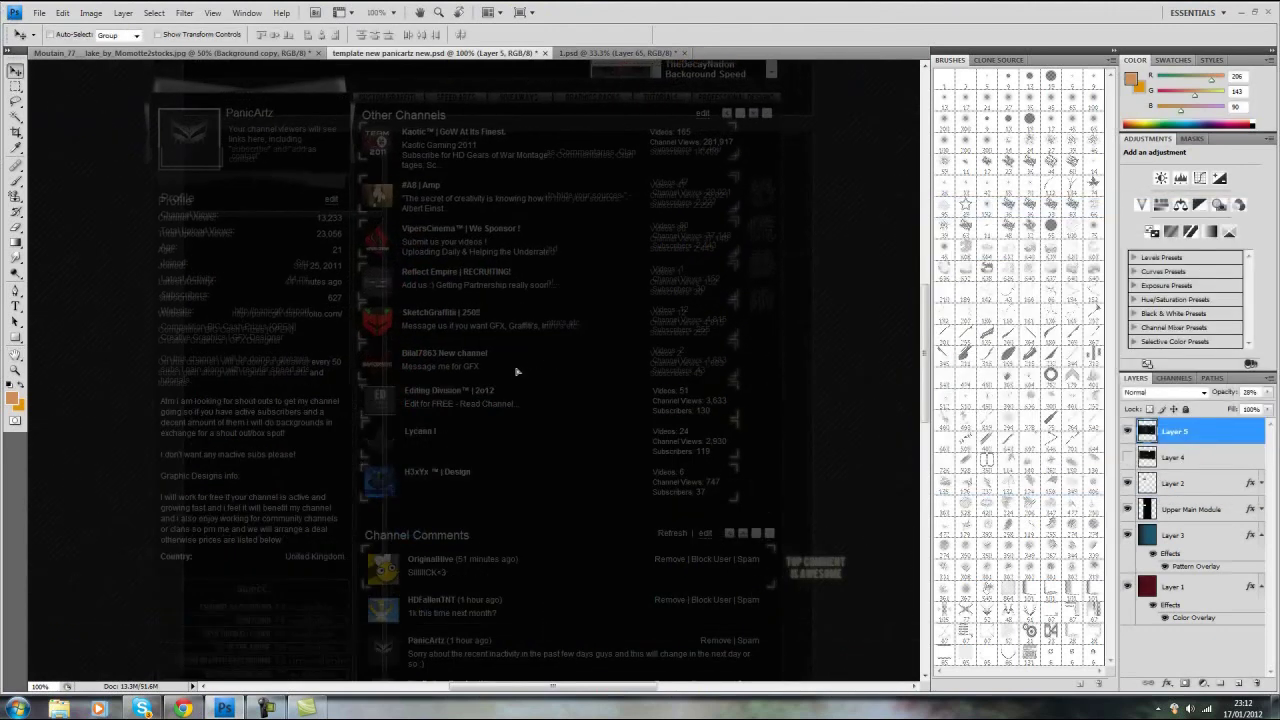
key(ctrl+z)
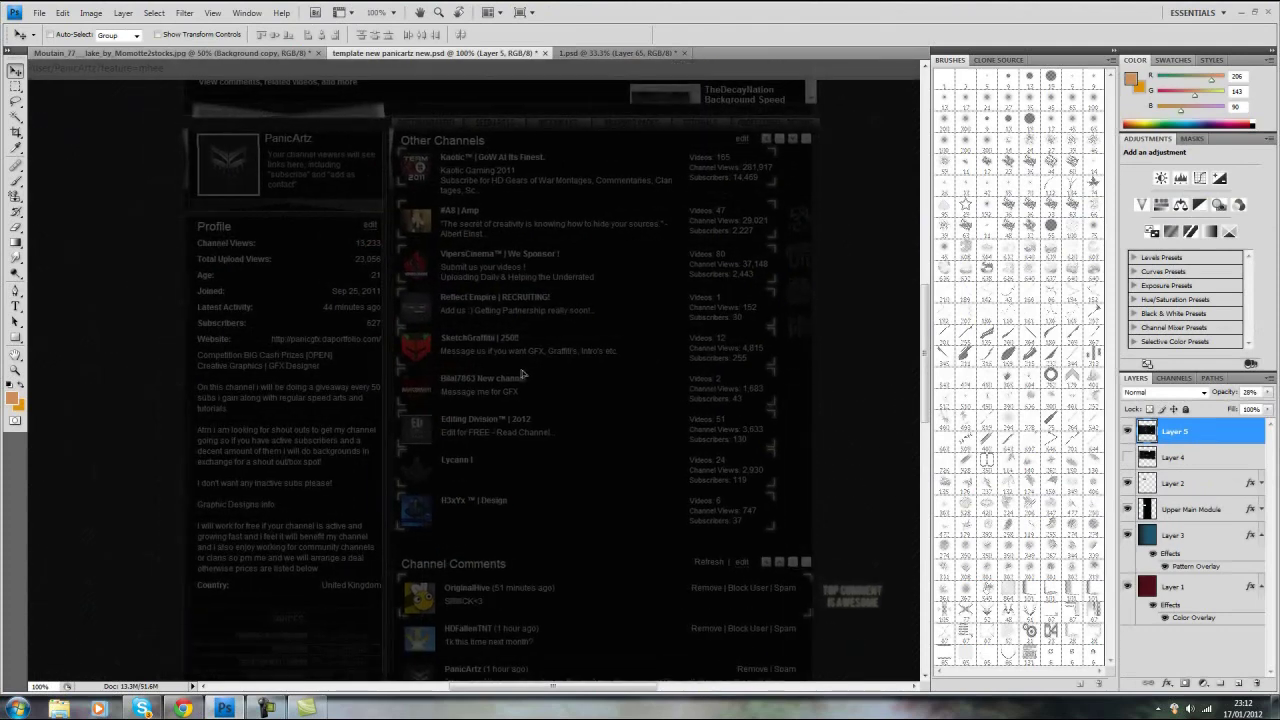
key(Left)
key(Left)
key(Left)
key(Left)
key(Left)
key(Left)
key(Left)
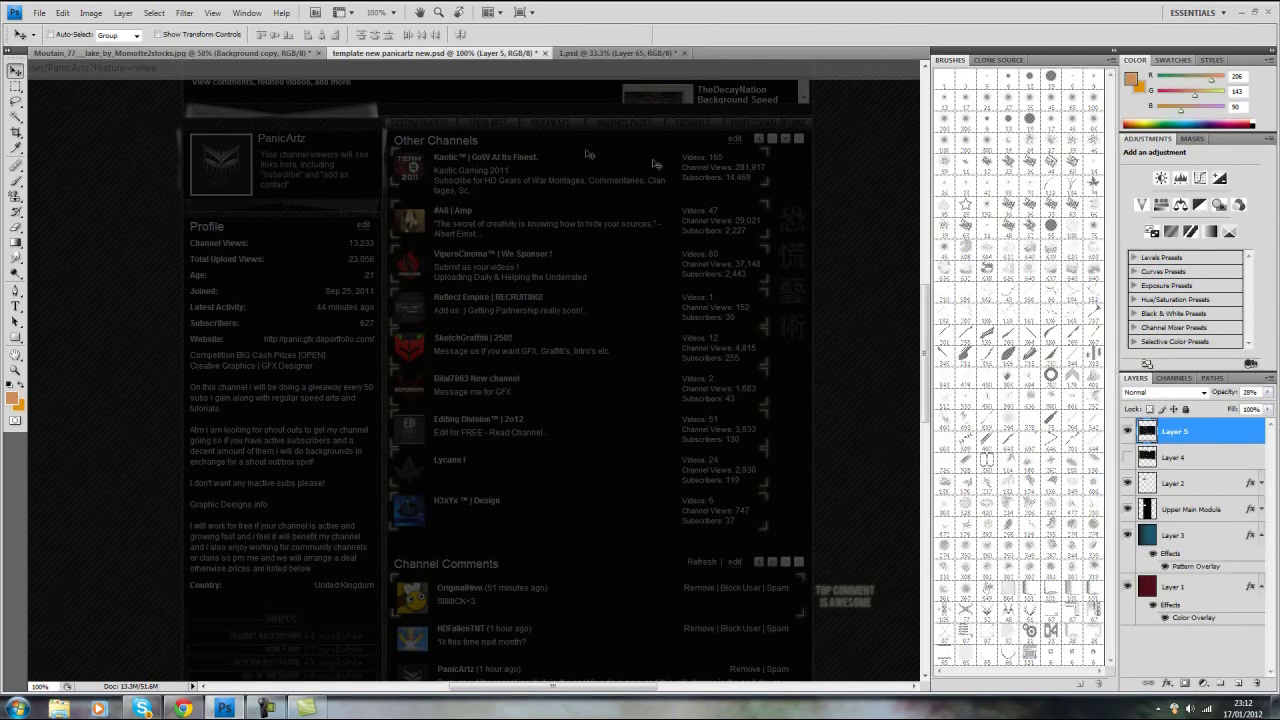
key(Down)
key(Down)
key(Down)
key(Down)
key(Down)
key(Down)
key(Down)
key(Down)
key(Down)
key(Down)
key(Down)
key(Down)
key(Down)
key(Down)
key(Down)
key(Down)
key(Down)
key(Down)
key(Down)
key(Down)
key(Left)
key(Left)
key(Left)
key(Left)
key(Left)
key(Left)
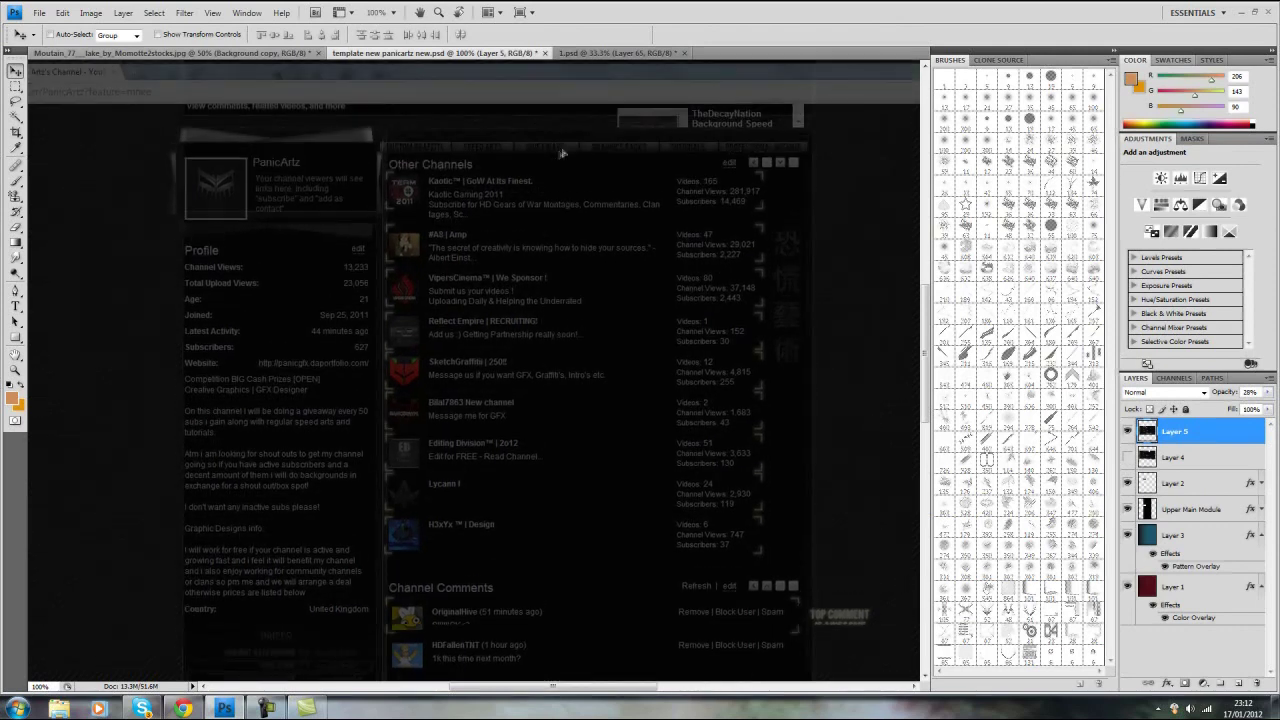
key(Up)
key(Up)
key(Up)
key(Up)
key(Up)
key(Up)
key(Up)
key(Up)
key(Right)
key(Right)
key(Right)
key(Right)
key(Right)
key(Right)
key(Right)
key(Right)
key(Right)
key(Right)
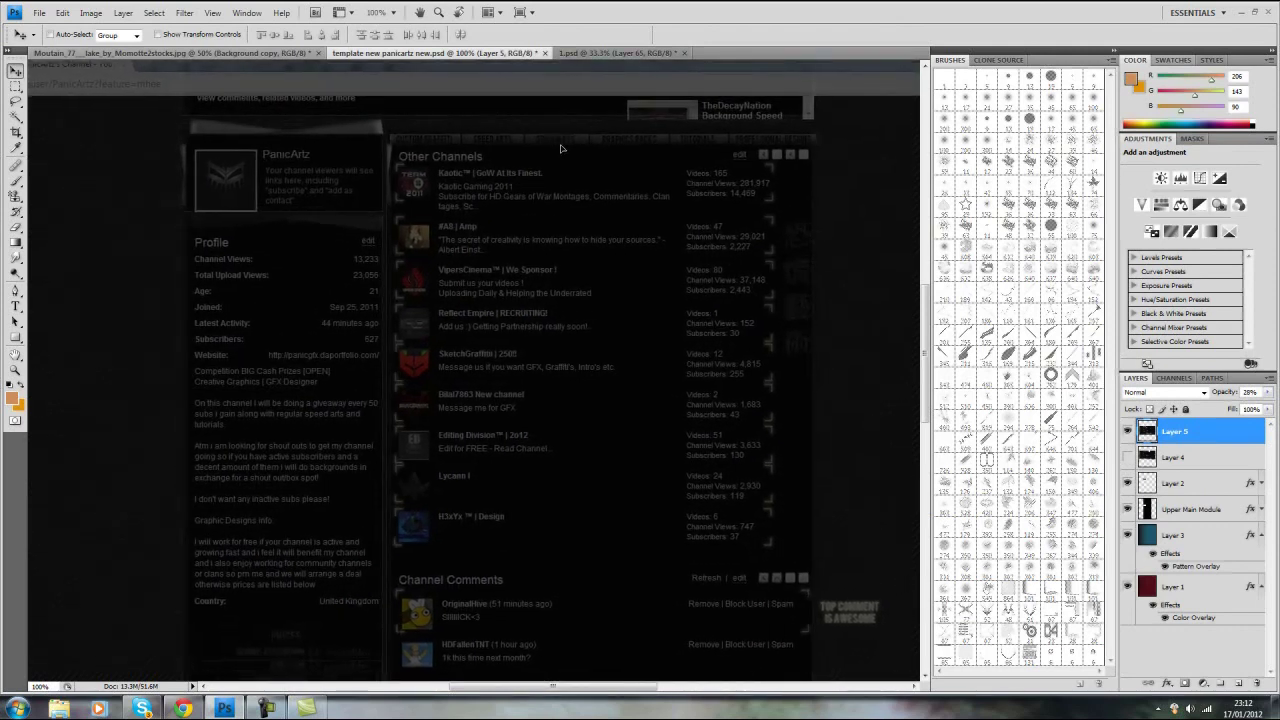
Step: Fine-tune the capture's position a few pixels left and up
drag(561, 148, 559, 148)
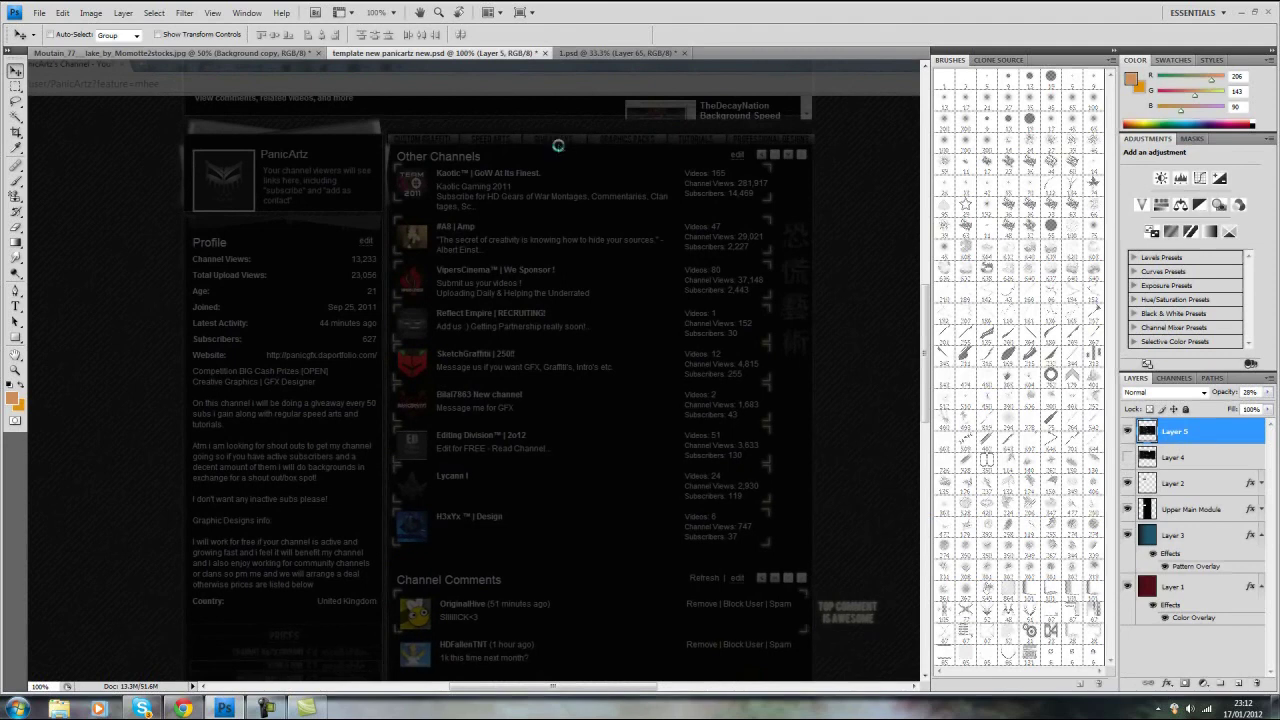
key(Left)
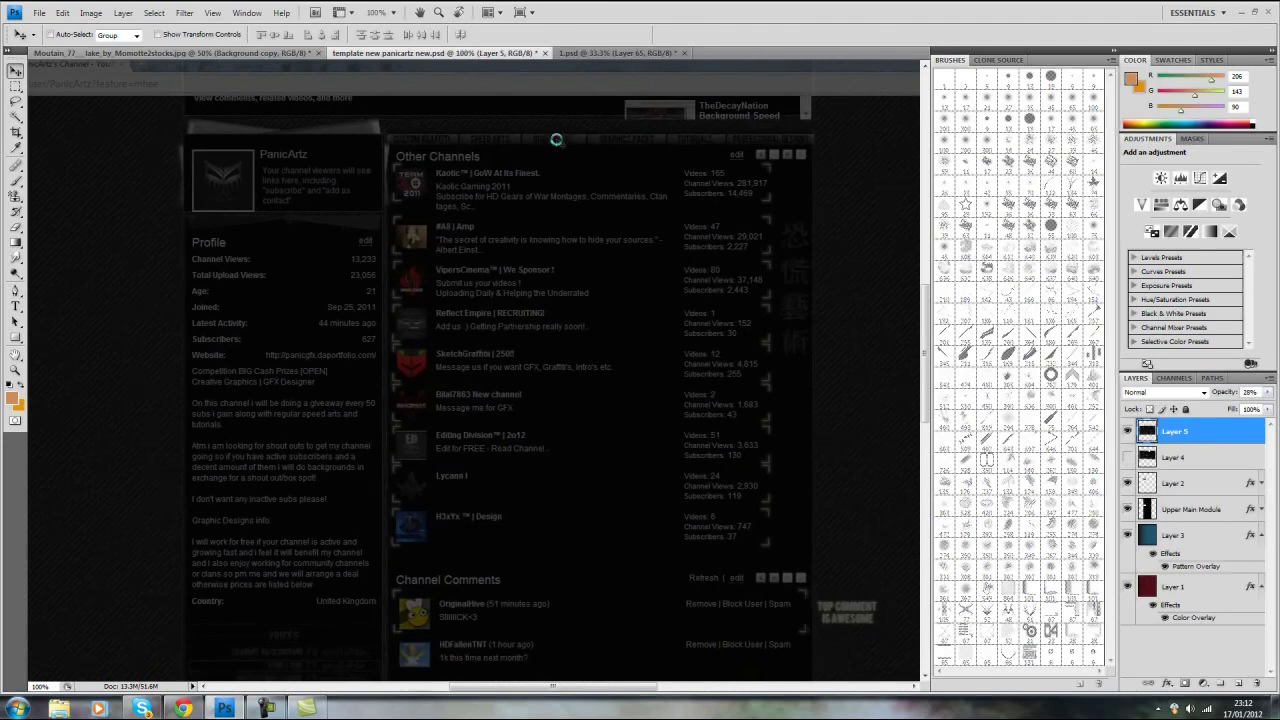
key(Up)
key(Up)
key(Up)
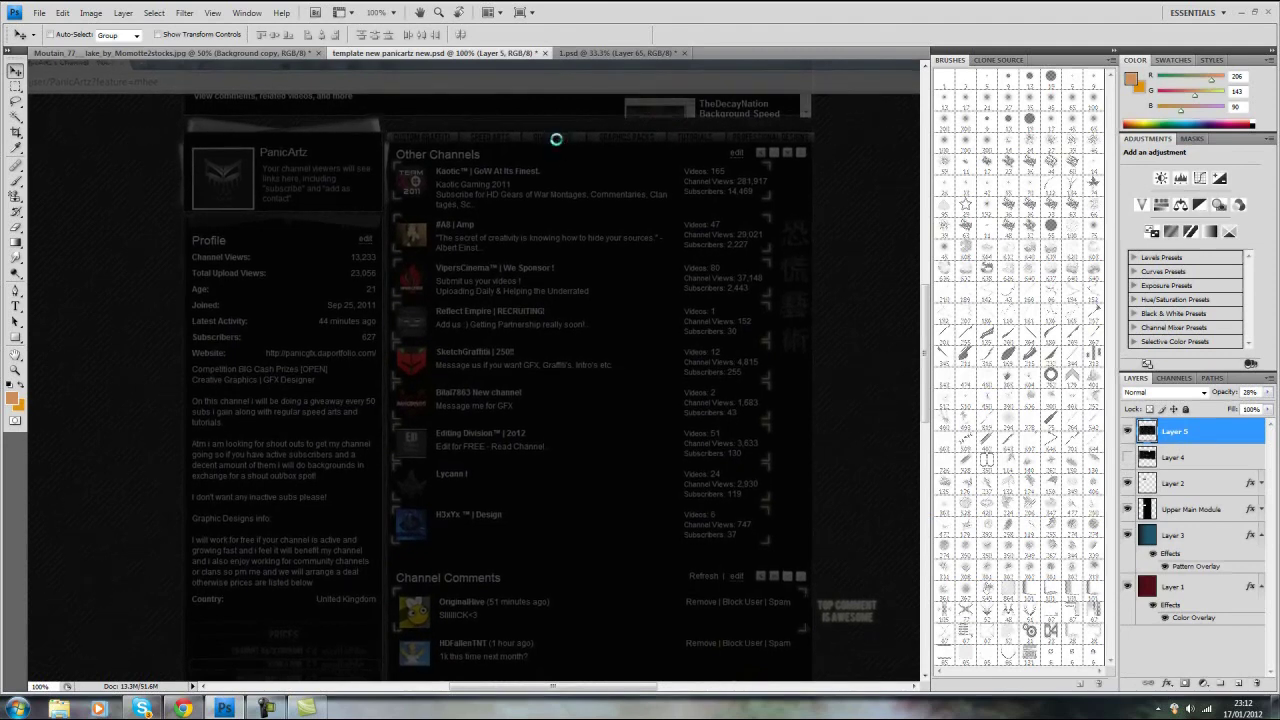
key(Up)
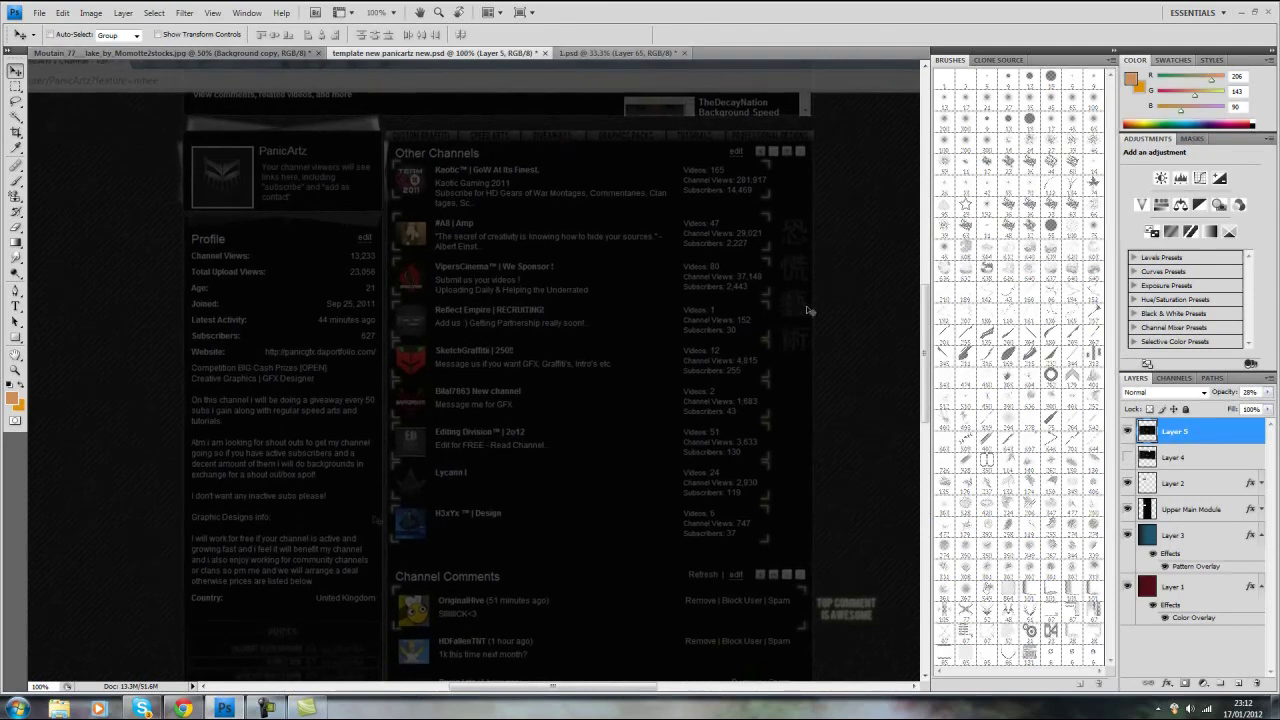
scroll(463, 555, down, 2)
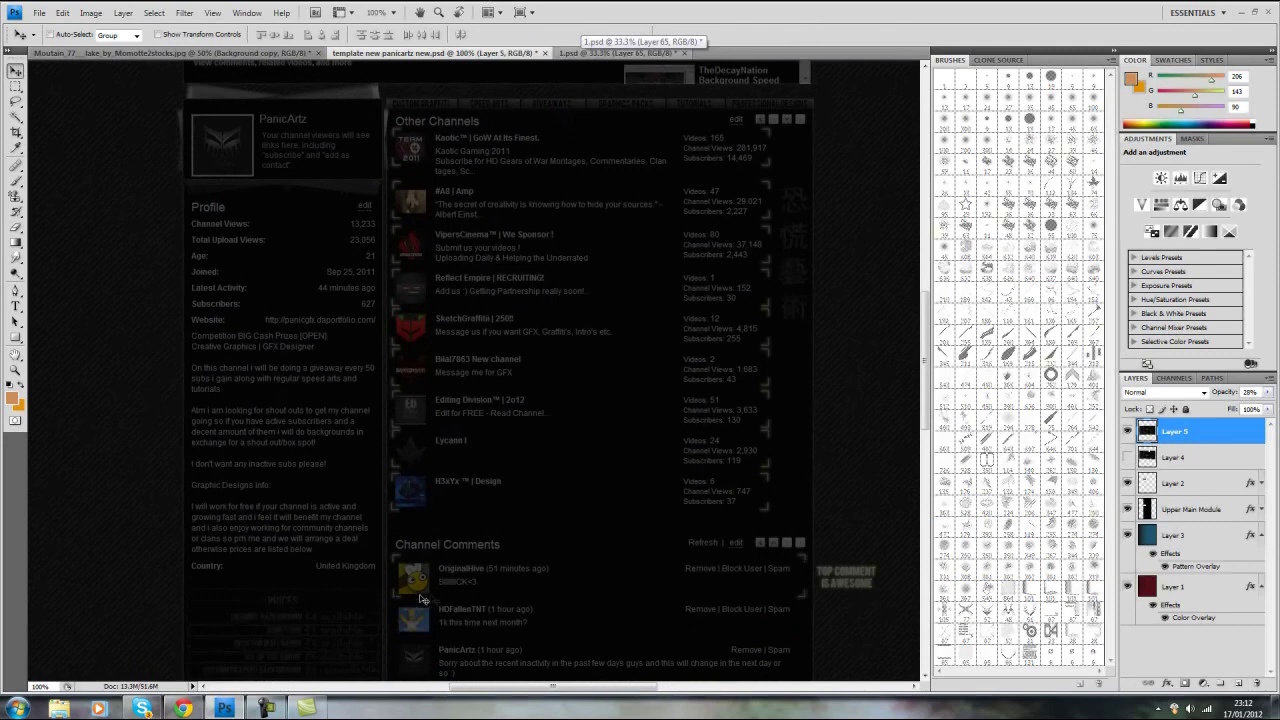
scroll(377, 487, down, 1)
scroll(377, 487, down, 2)
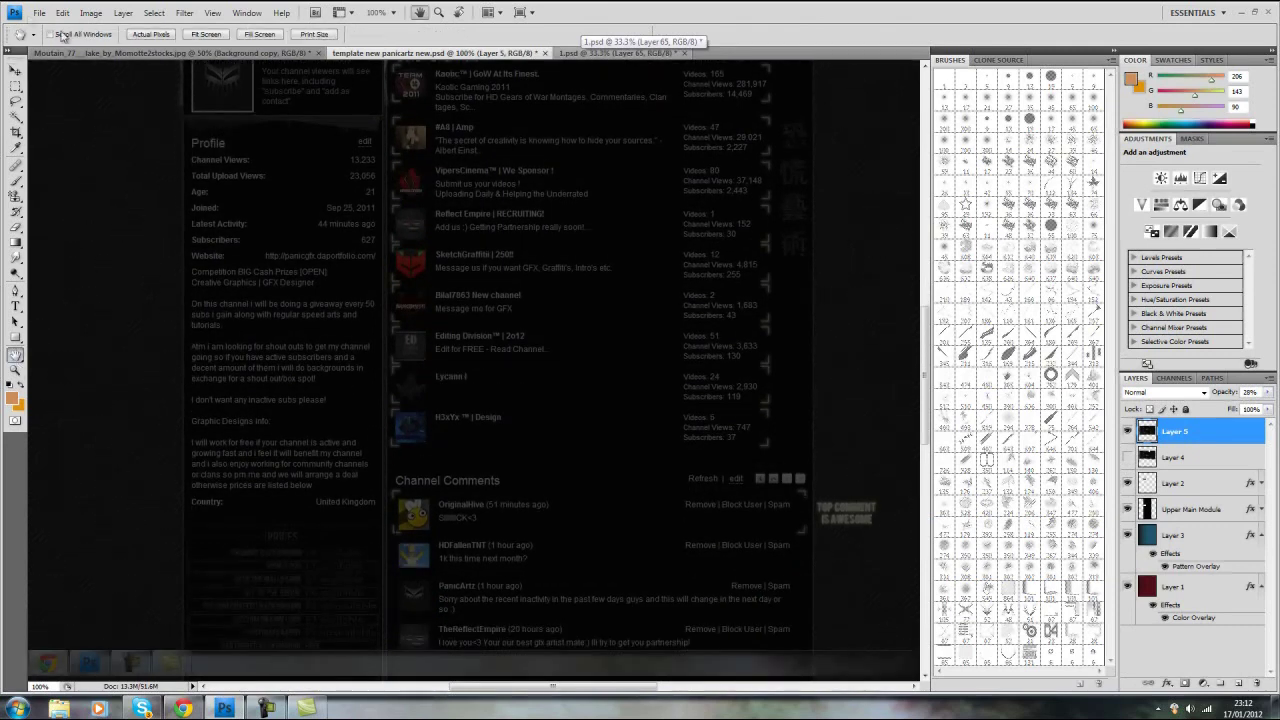
Step: Zoom in on the Channel Comments area and add a new empty Layer 6
click(15, 369)
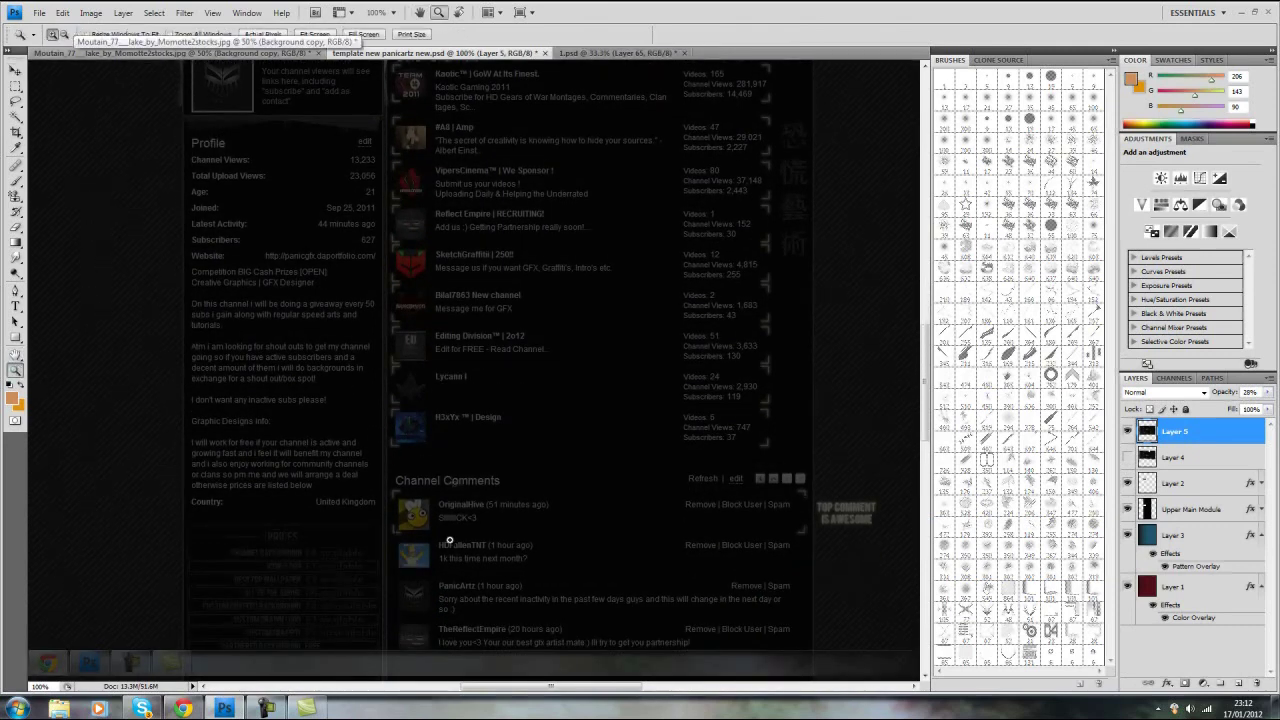
click(449, 540)
click(434, 525)
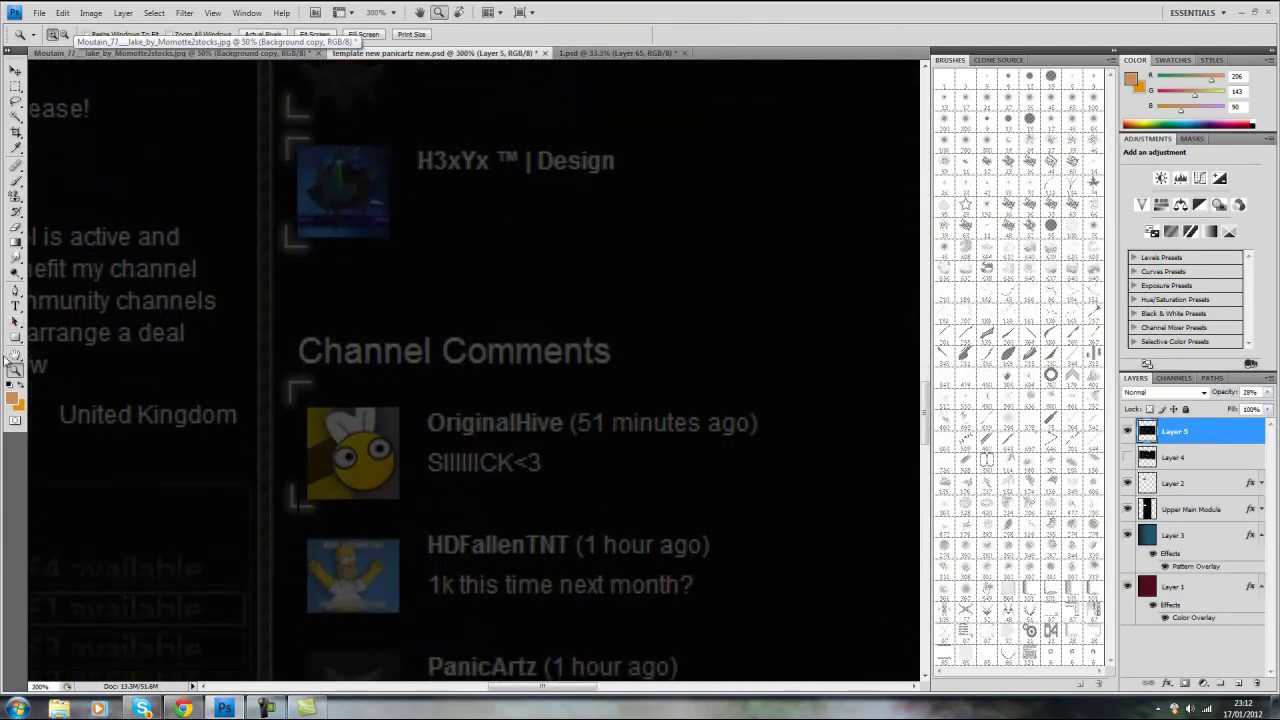
click(15, 290)
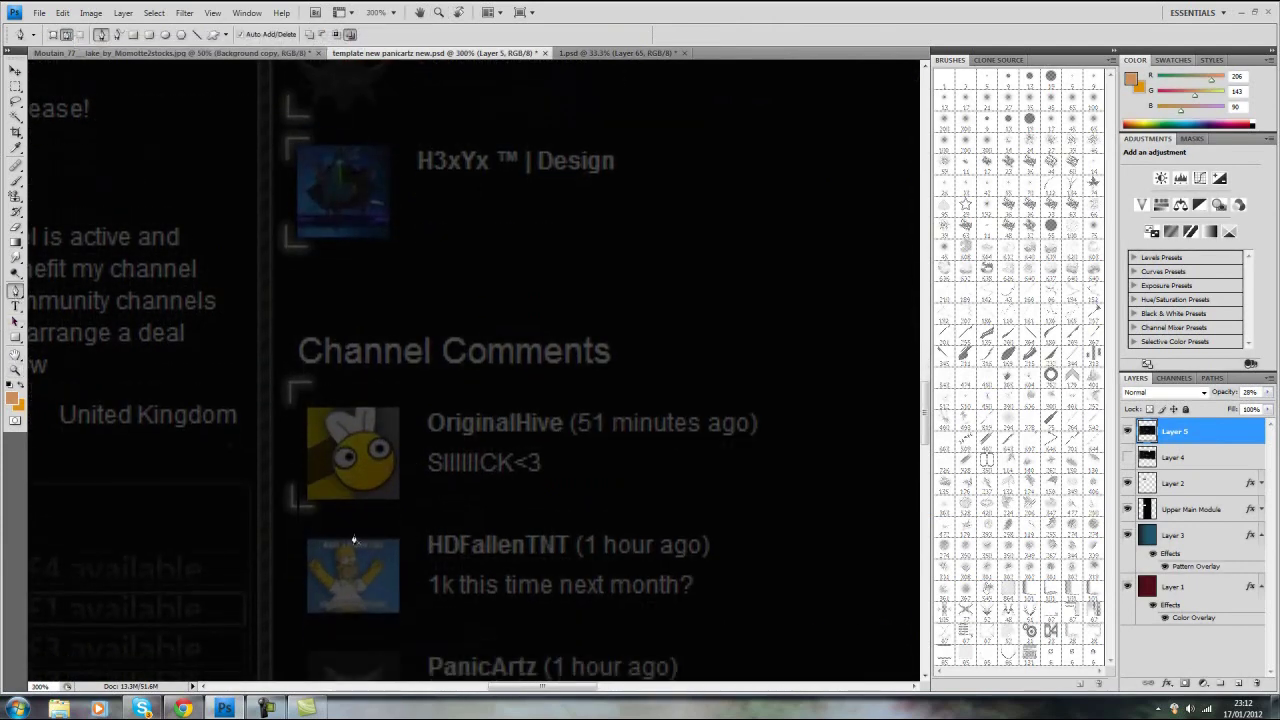
click(123, 12)
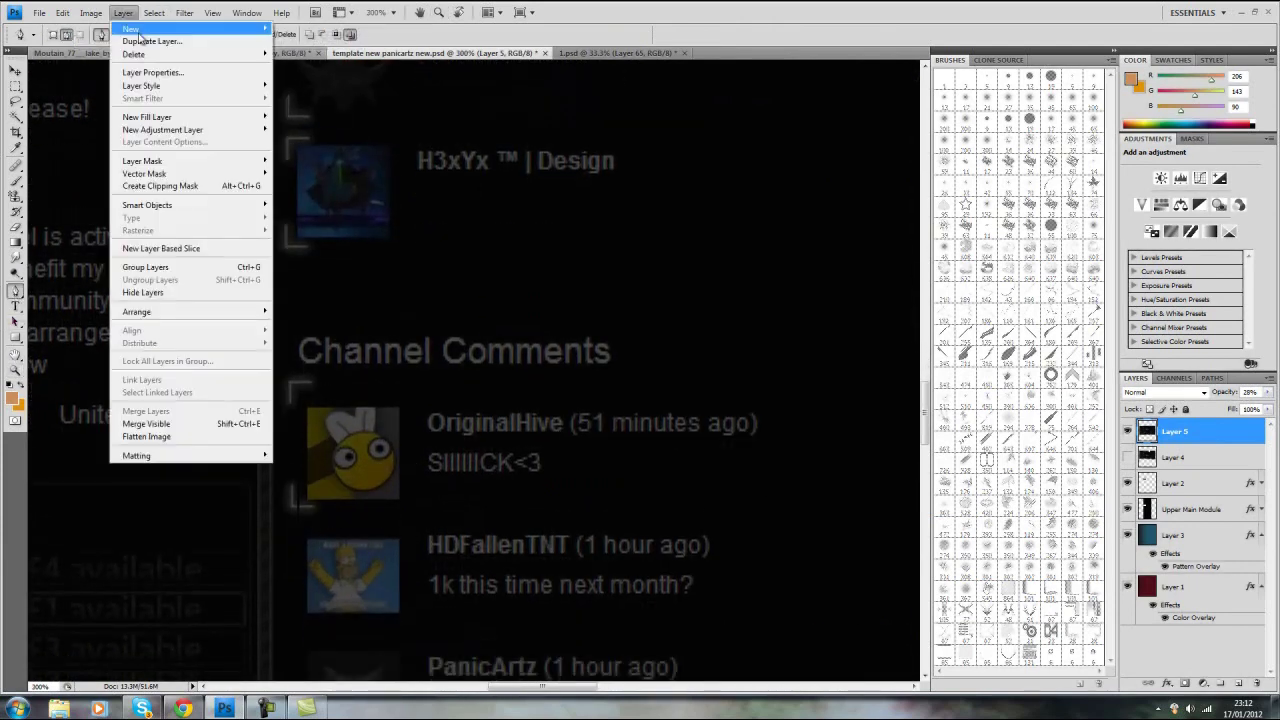
mouse_move(140, 30)
click(330, 29)
click(751, 220)
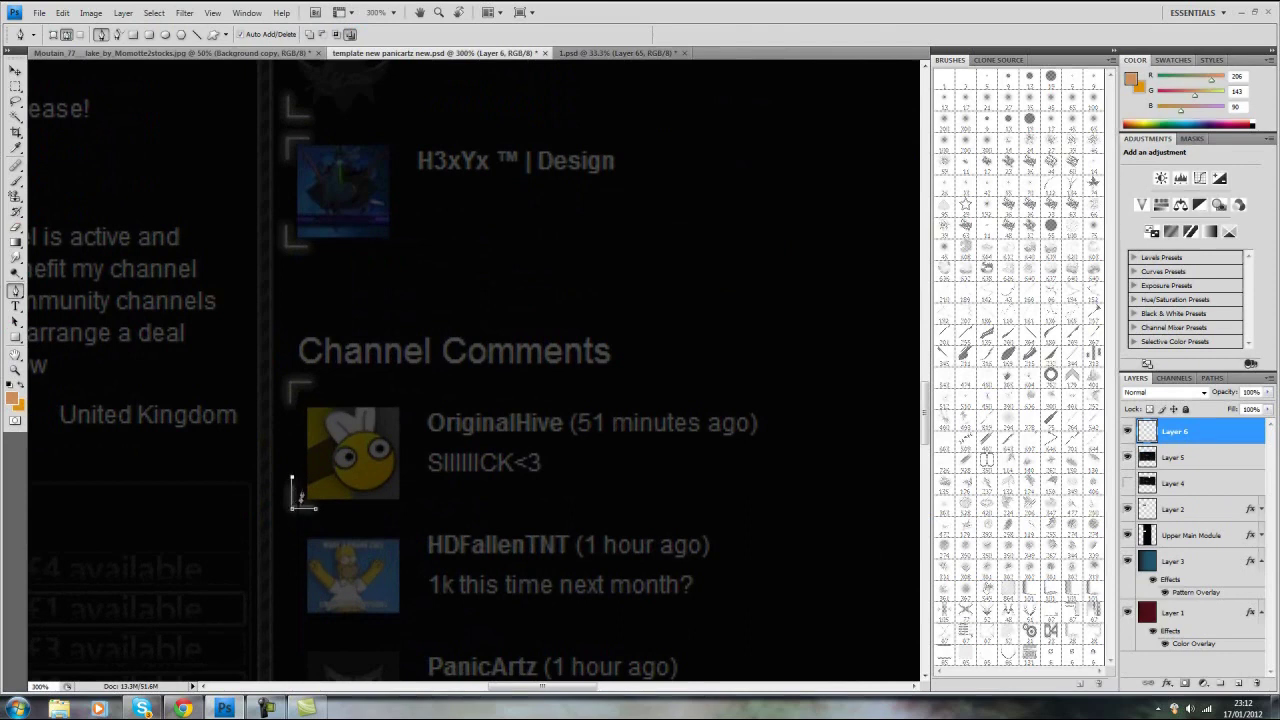
Step: Stroke the L-shaped bracket path with the brush and delete the work path
right_click(305, 492)
click(355, 584)
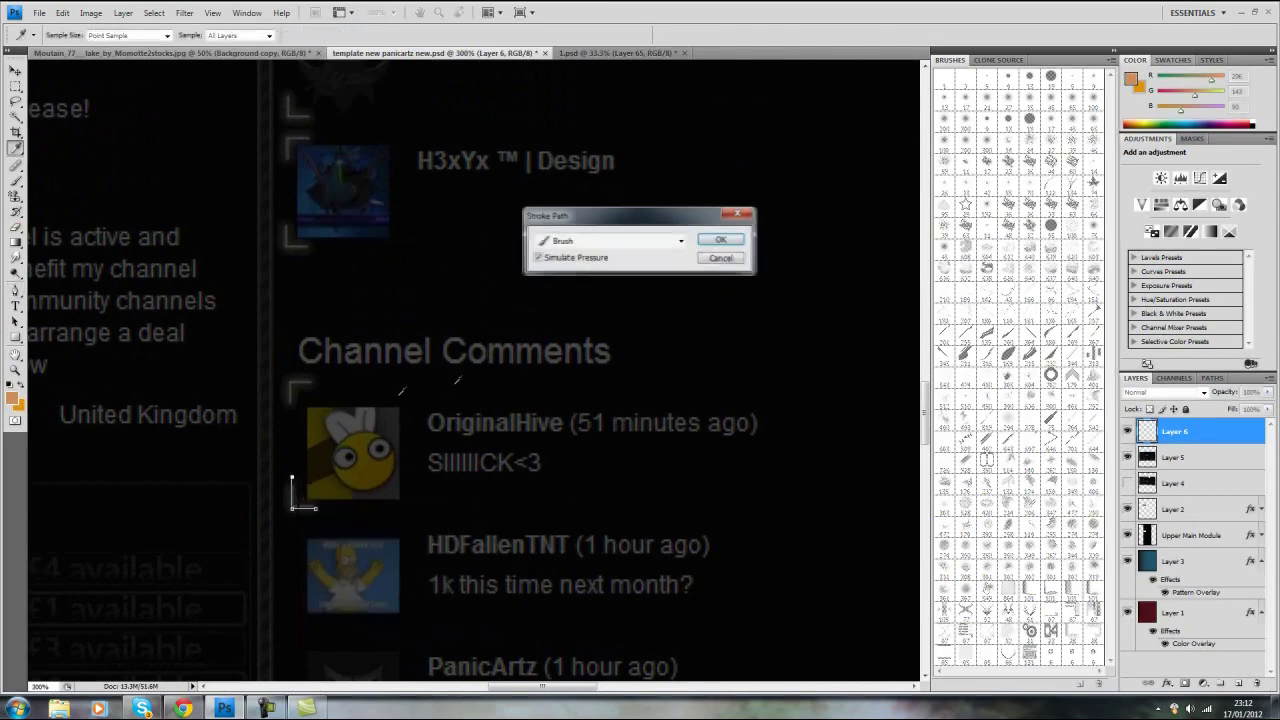
click(722, 242)
right_click(356, 471)
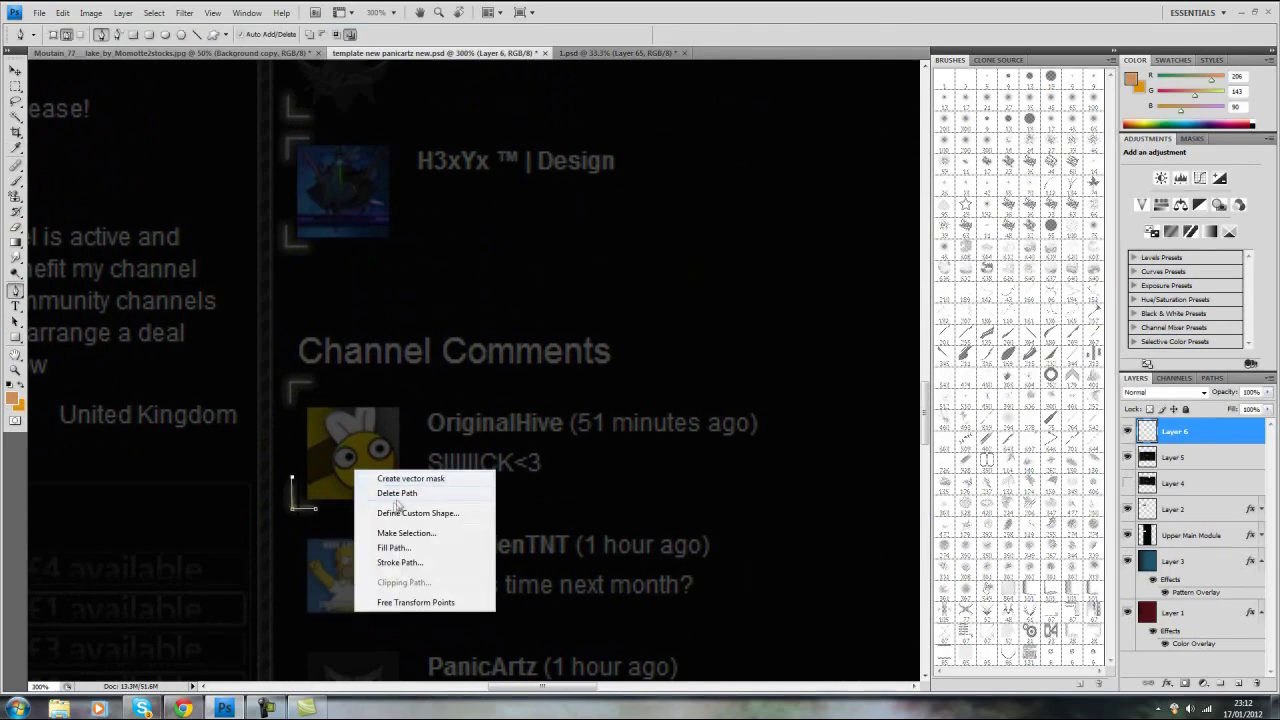
click(397, 496)
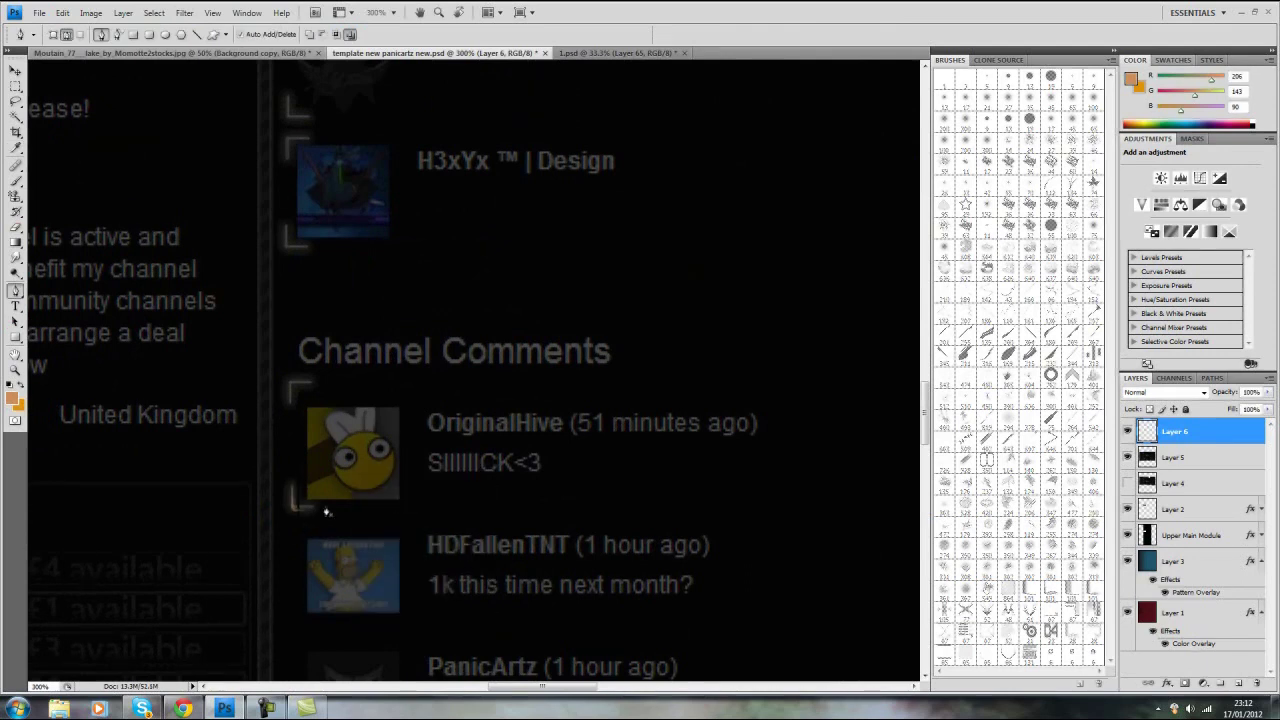
click(15, 71)
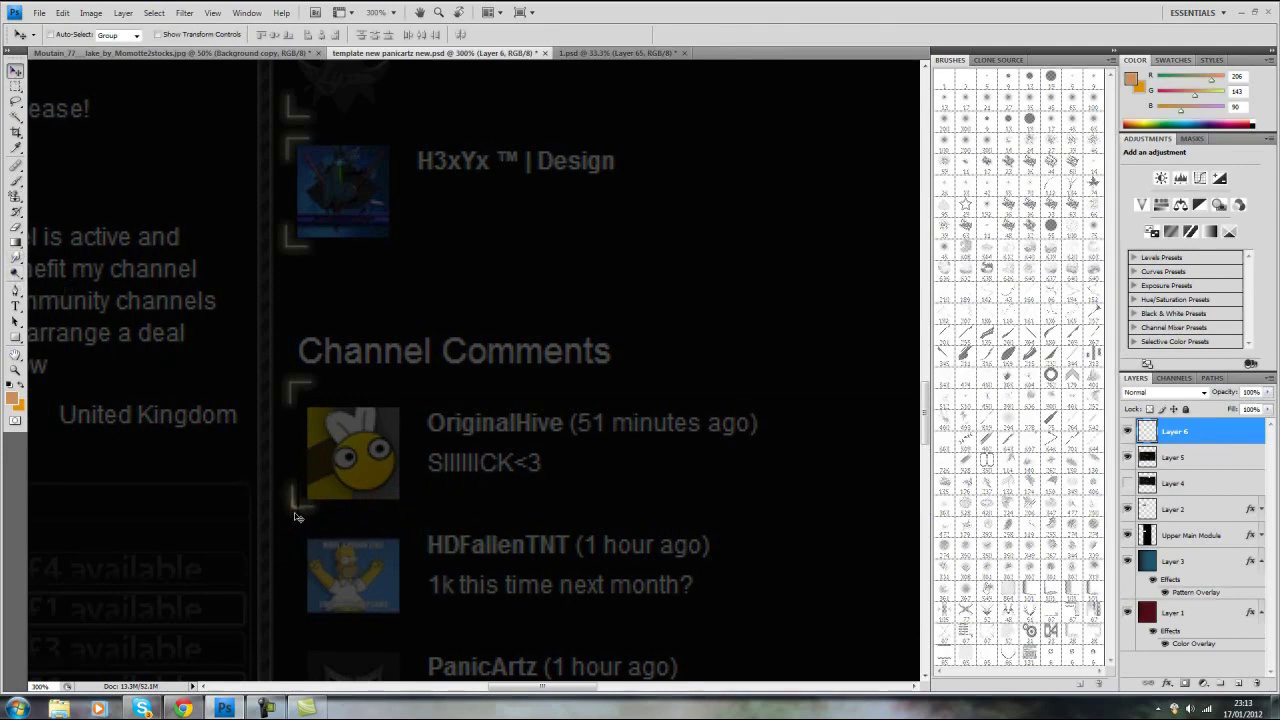
Step: Give Layer 6 a white (#ffffff) Color Overlay and an Outer Glow
double_click(1210, 431)
click(958, 381)
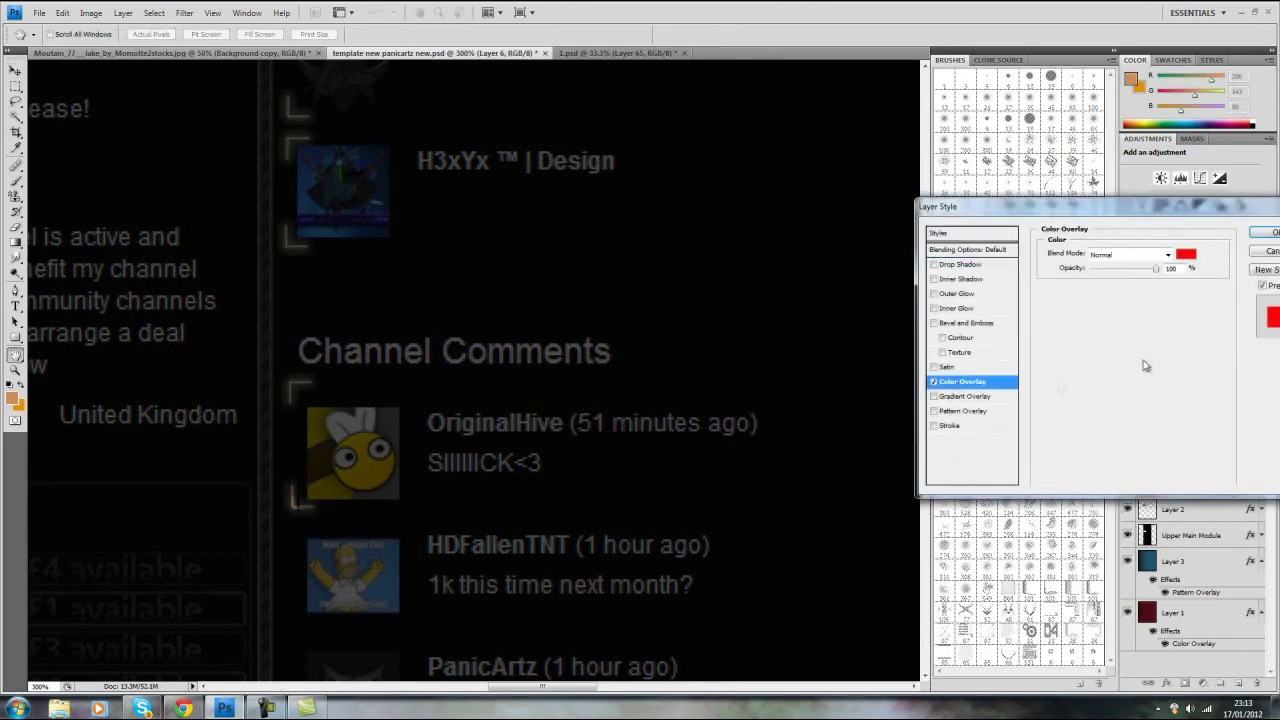
click(1185, 254)
double_click(265, 526)
text(0)
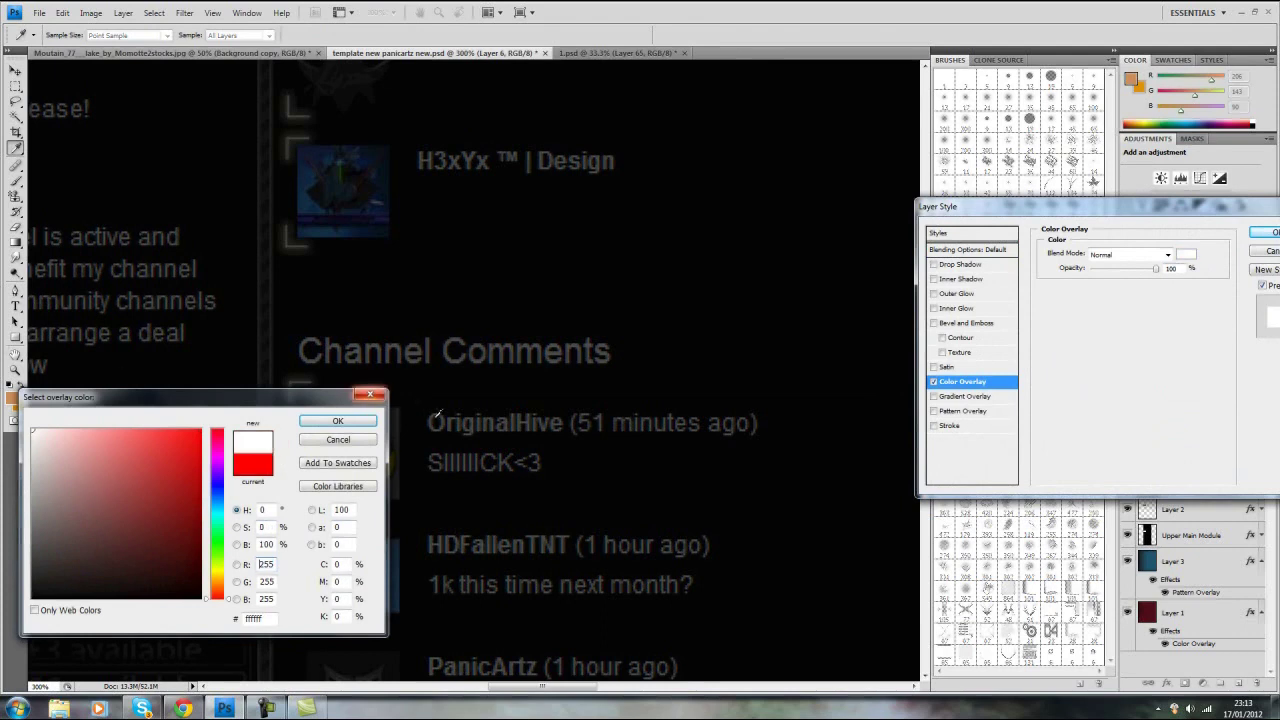
click(336, 421)
click(955, 294)
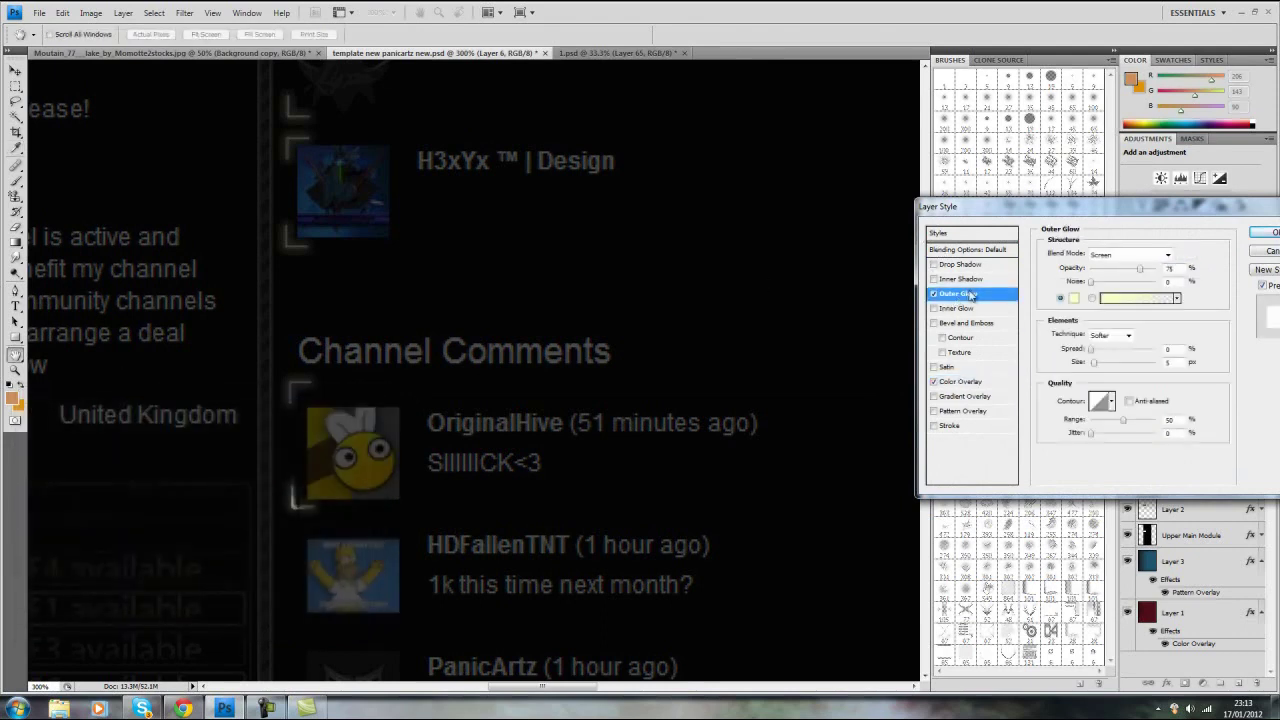
click(1268, 232)
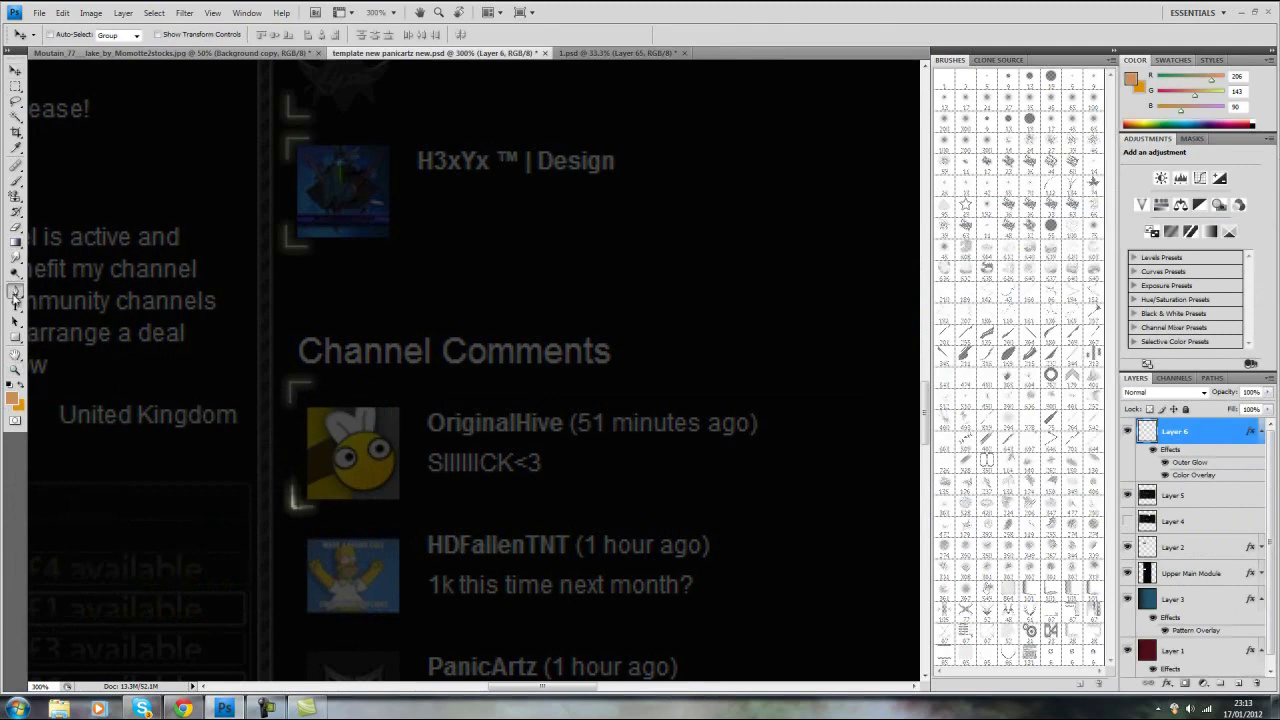
click(15, 290)
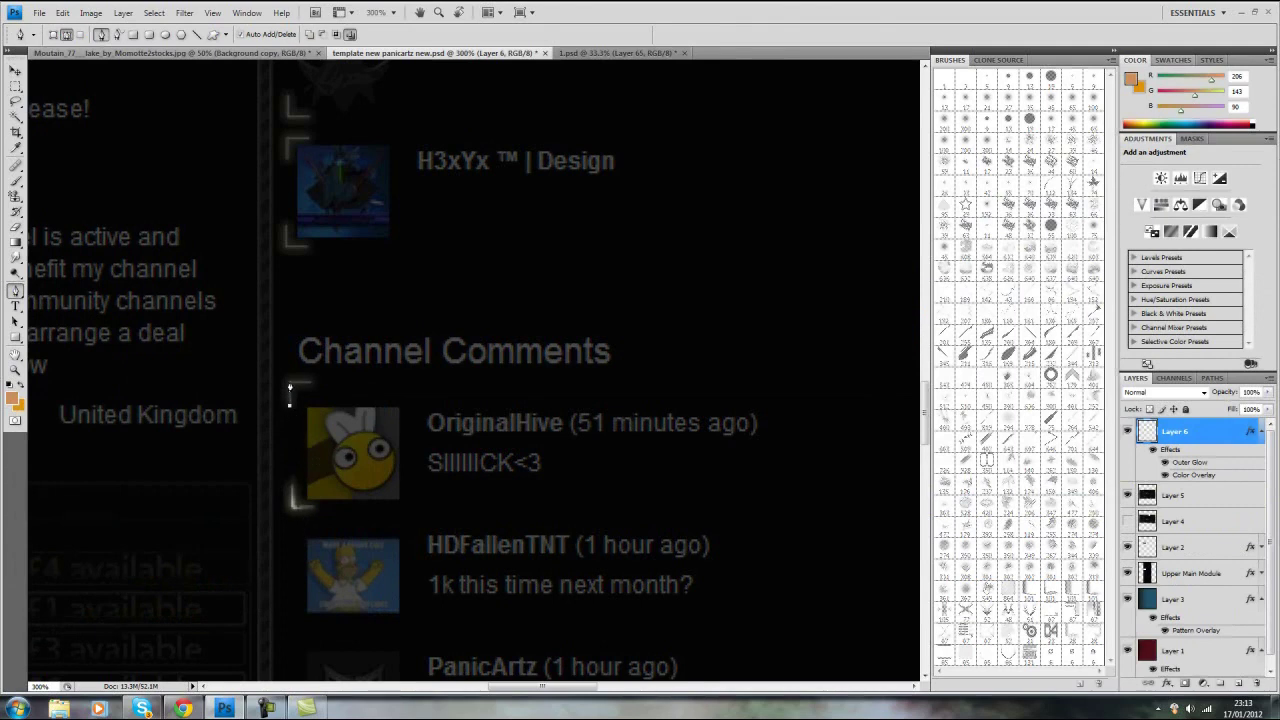
Step: Stroke the upper-left bracket path beside the avatar with the brush and delete the path
right_click(334, 397)
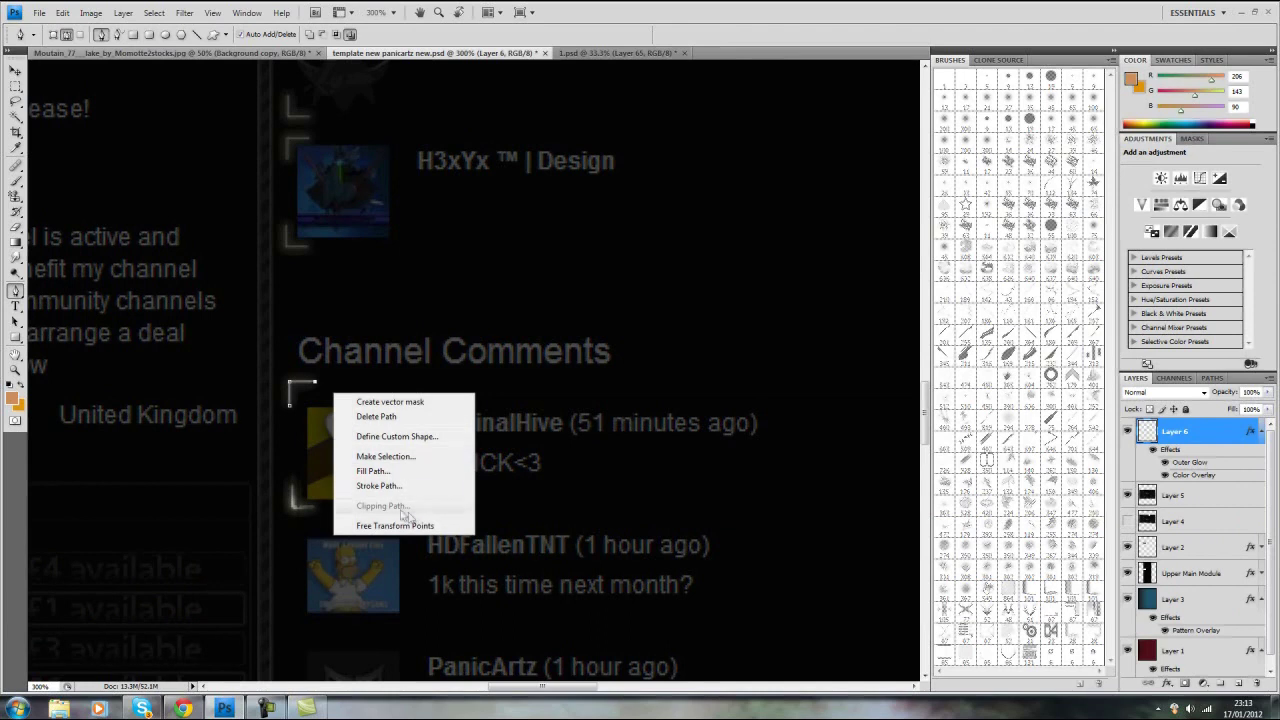
click(372, 486)
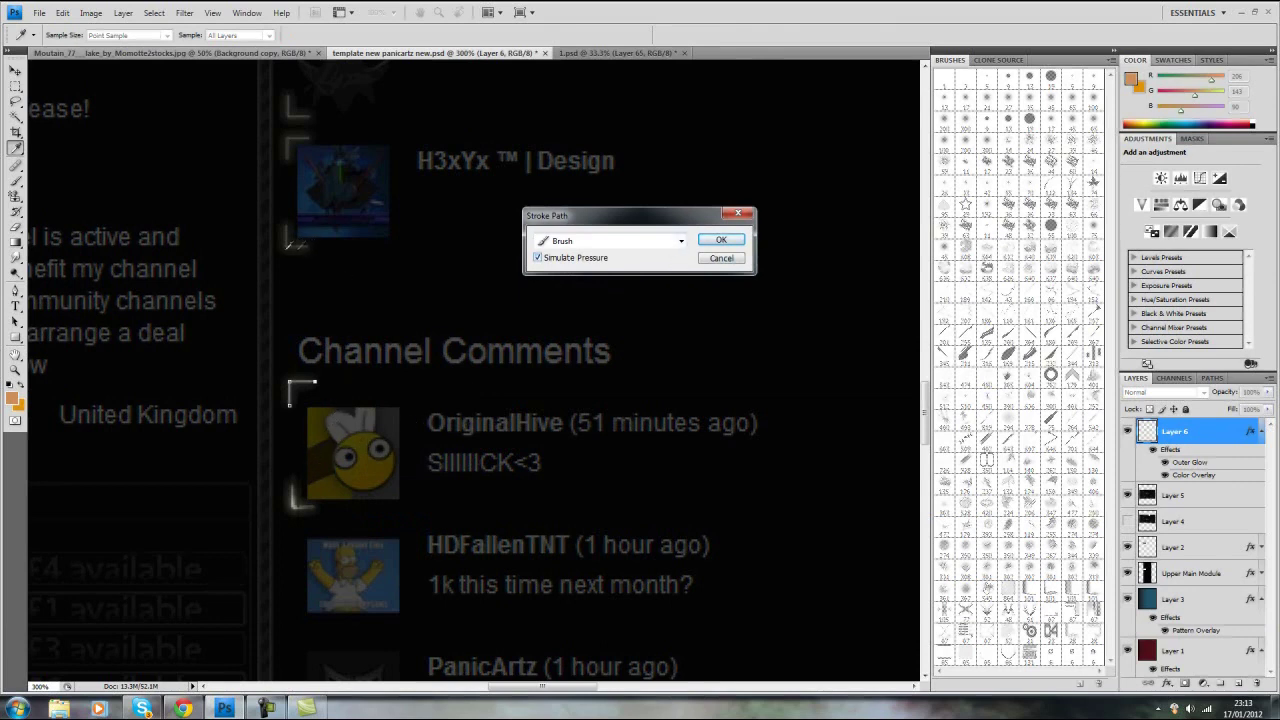
click(720, 240)
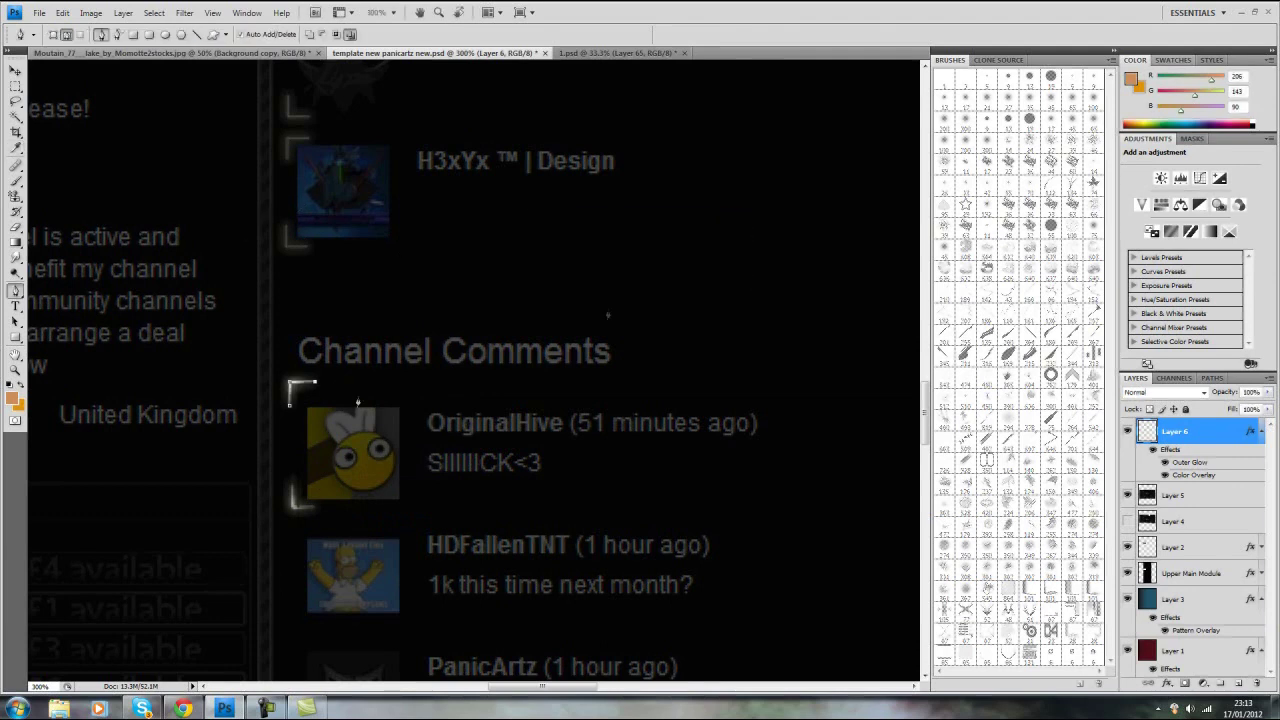
right_click(340, 360)
click(395, 384)
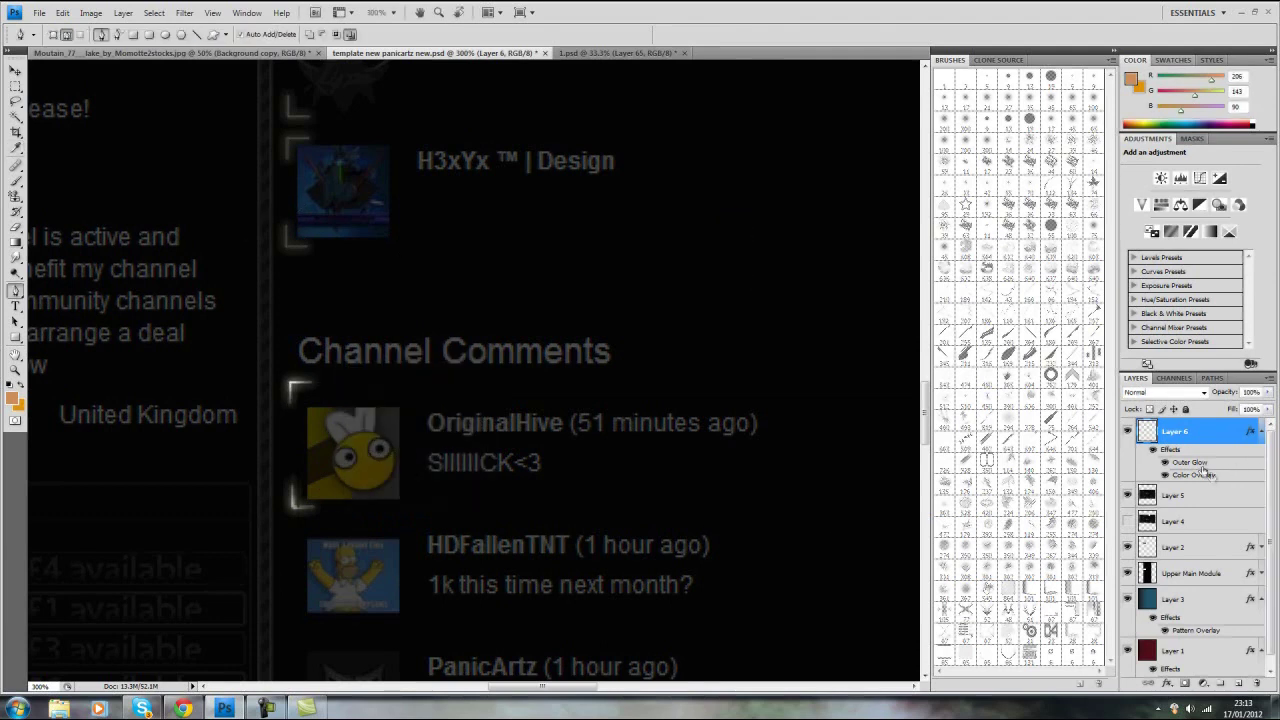
right_click(1203, 431)
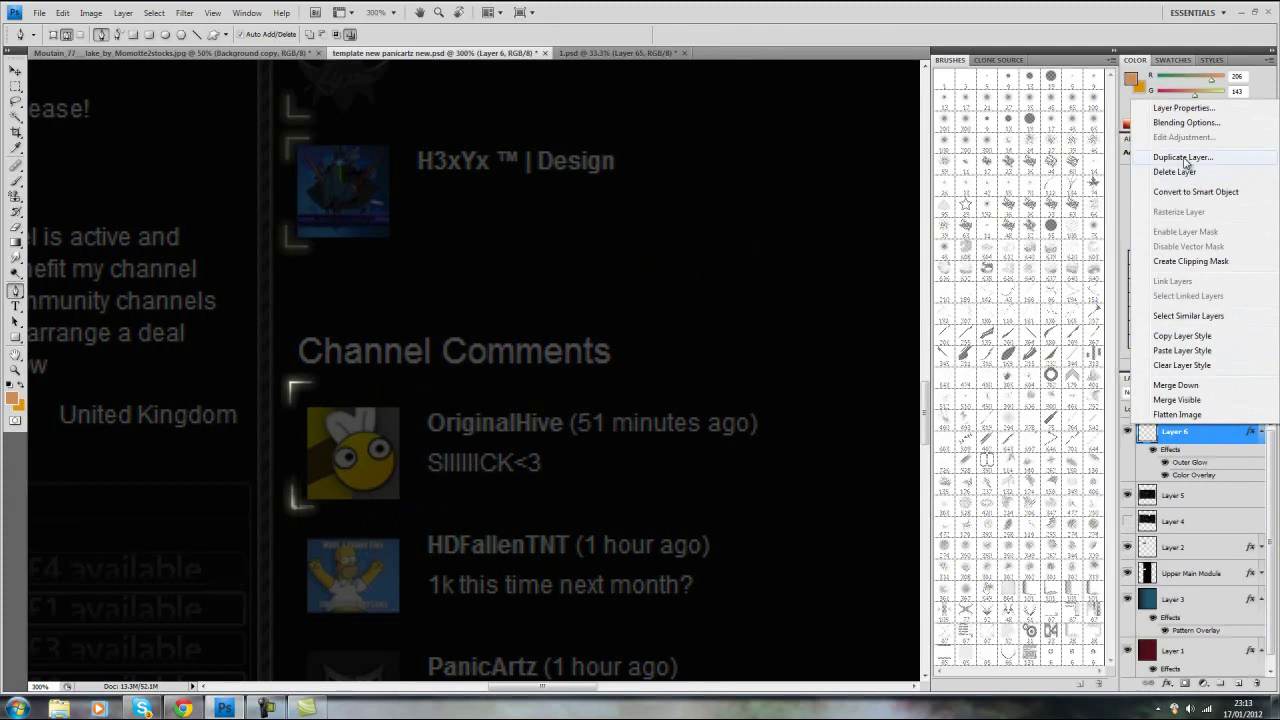
Step: Duplicate Layer 6 and flip the copy horizontally with Free Transform
click(1185, 158)
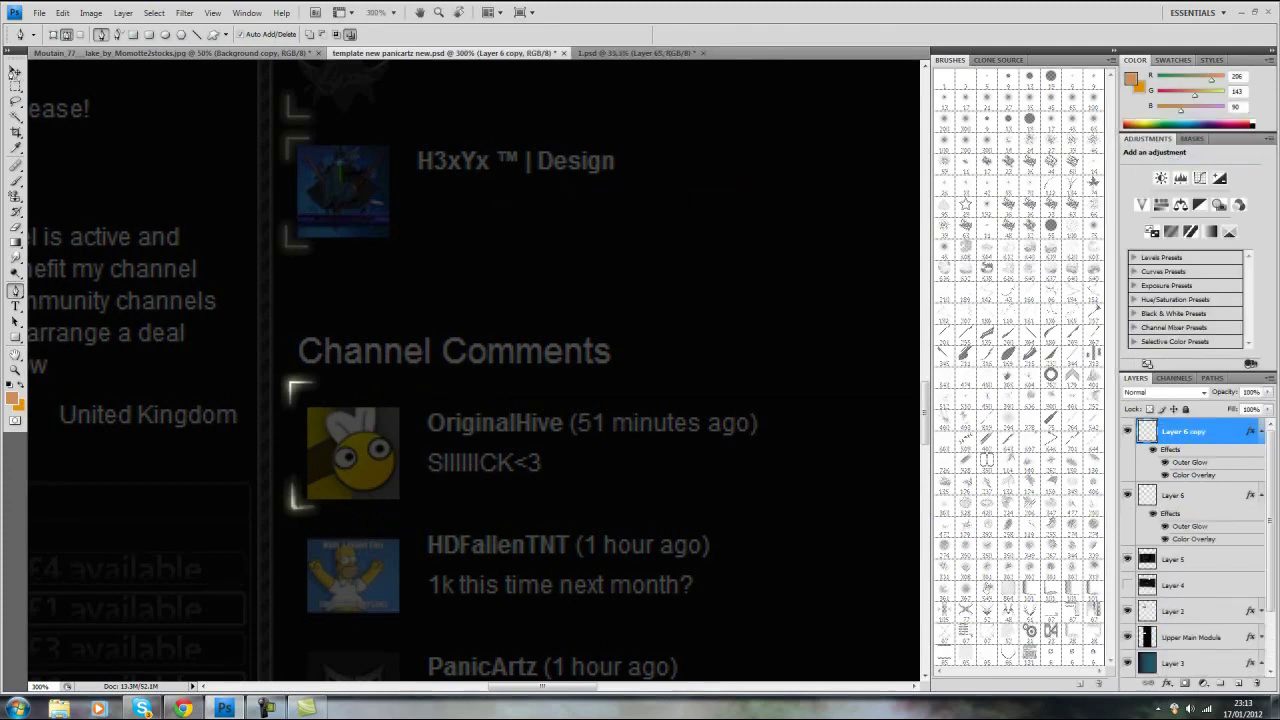
click(15, 70)
key(ctrl+t)
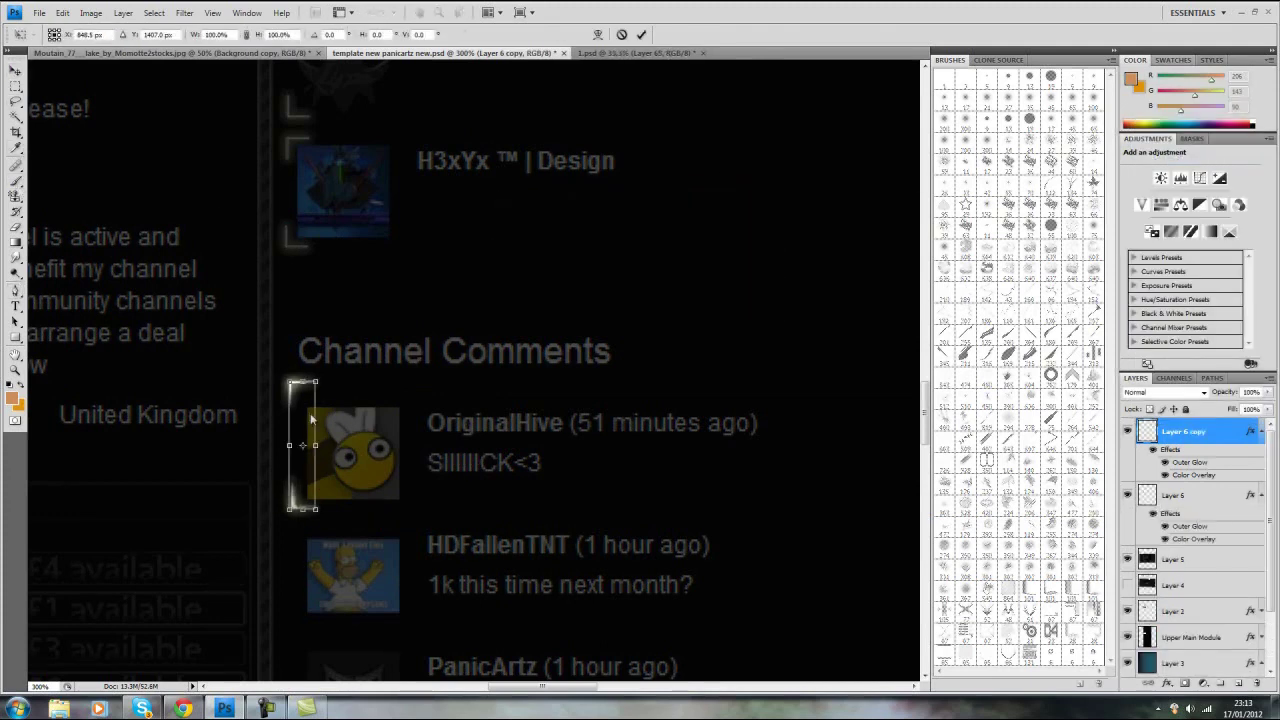
right_click(312, 420)
click(402, 600)
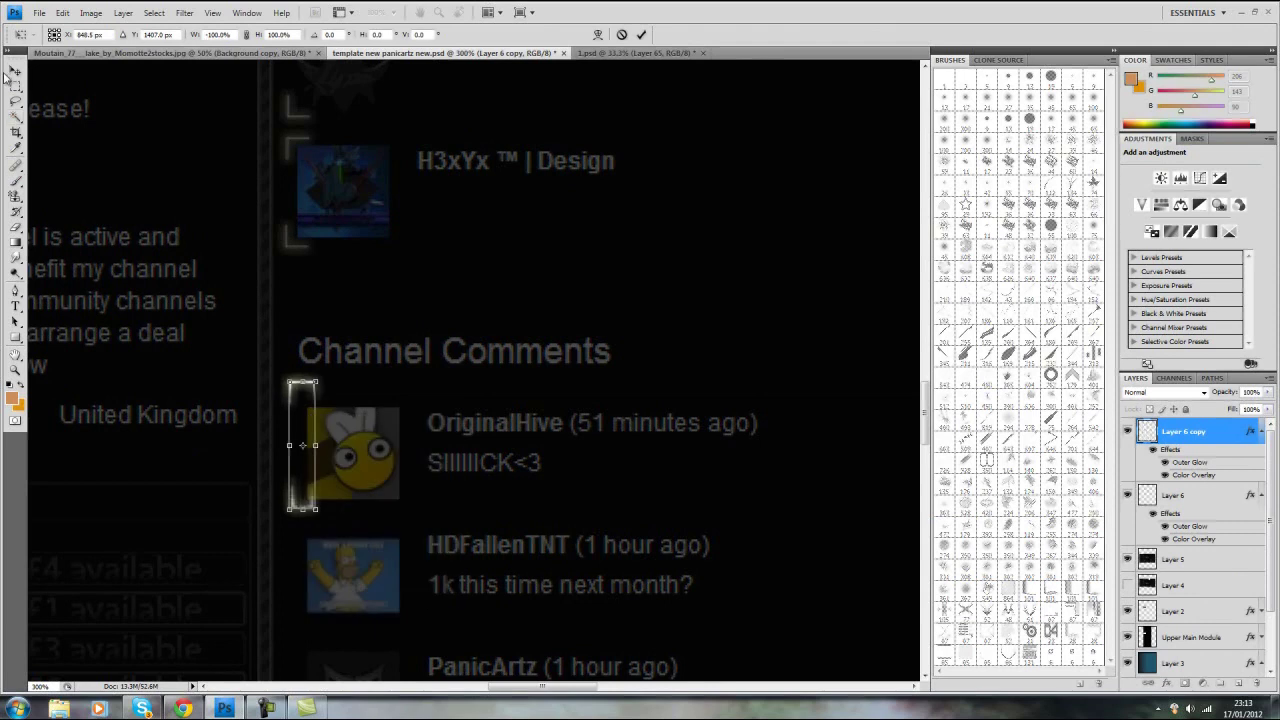
click(12, 72)
click(566, 259)
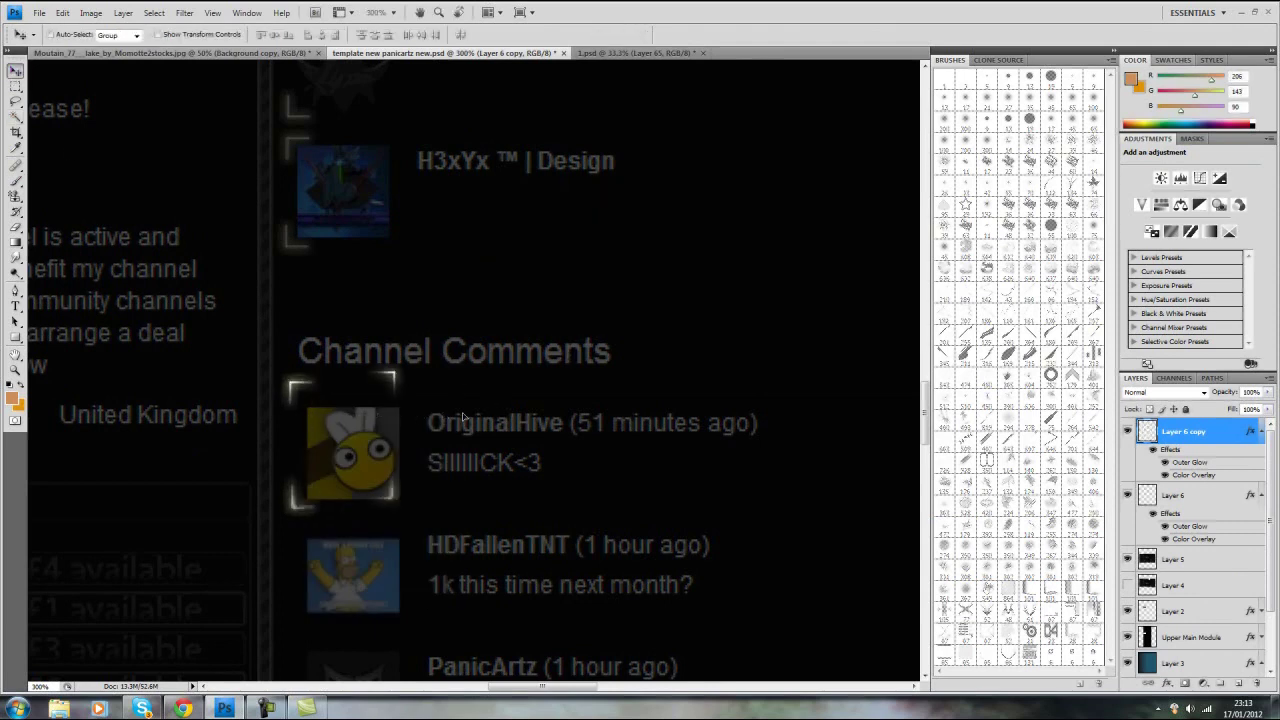
Step: Drag the flipped bracket to the right side of the top comment text
drag(463, 417, 817, 437)
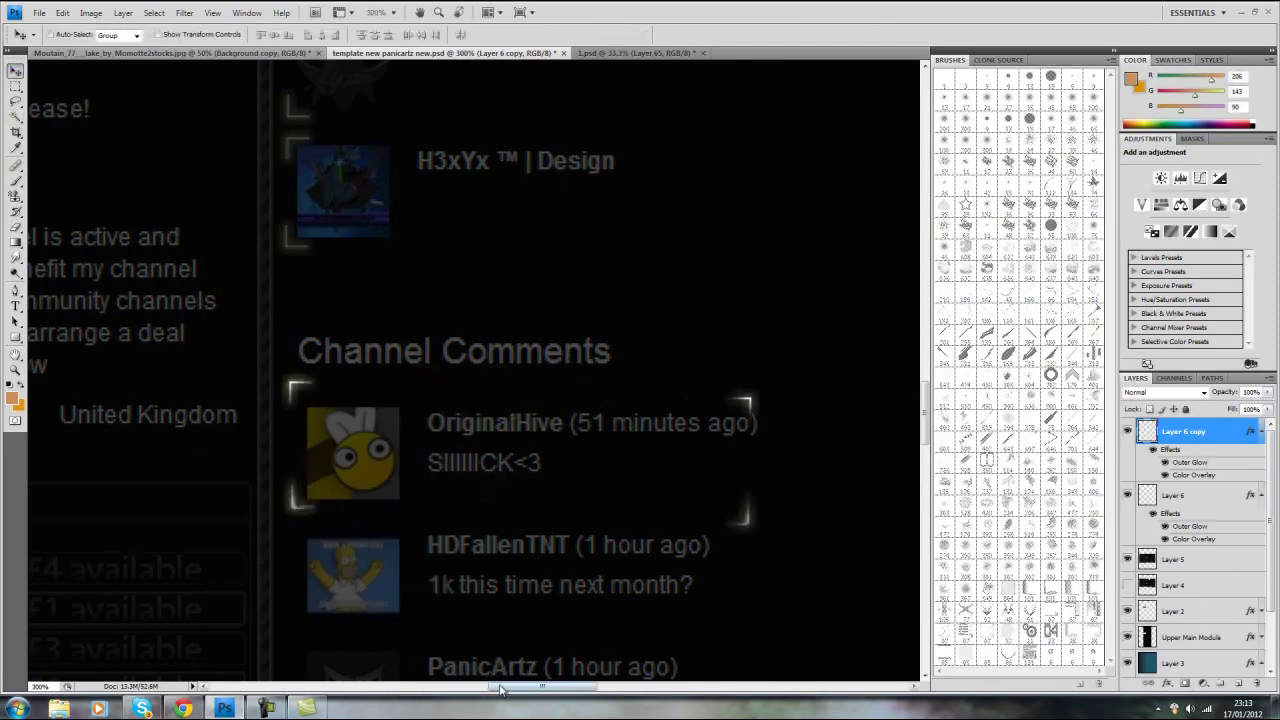
drag(500, 688, 651, 688)
drag(130, 493, 662, 480)
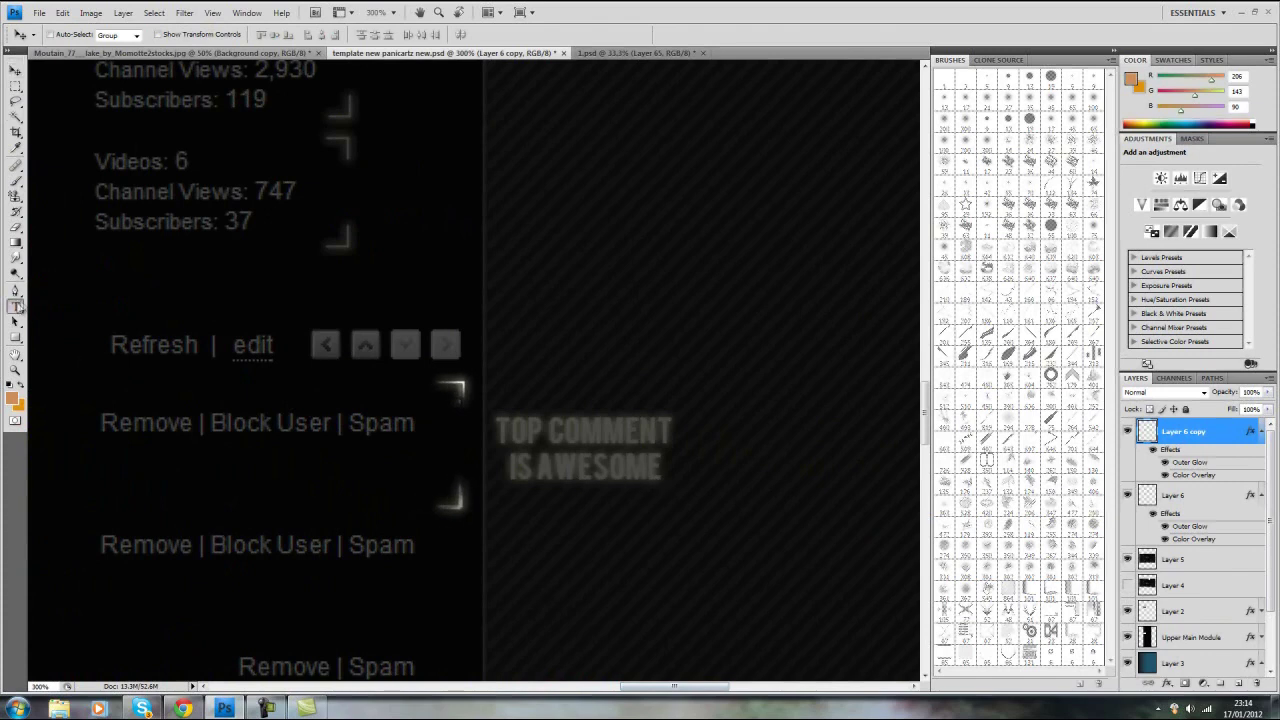
click(16, 306)
Step: Create a text layer over the top comment reading 'TOP COMMENT' with a second line
click(503, 422)
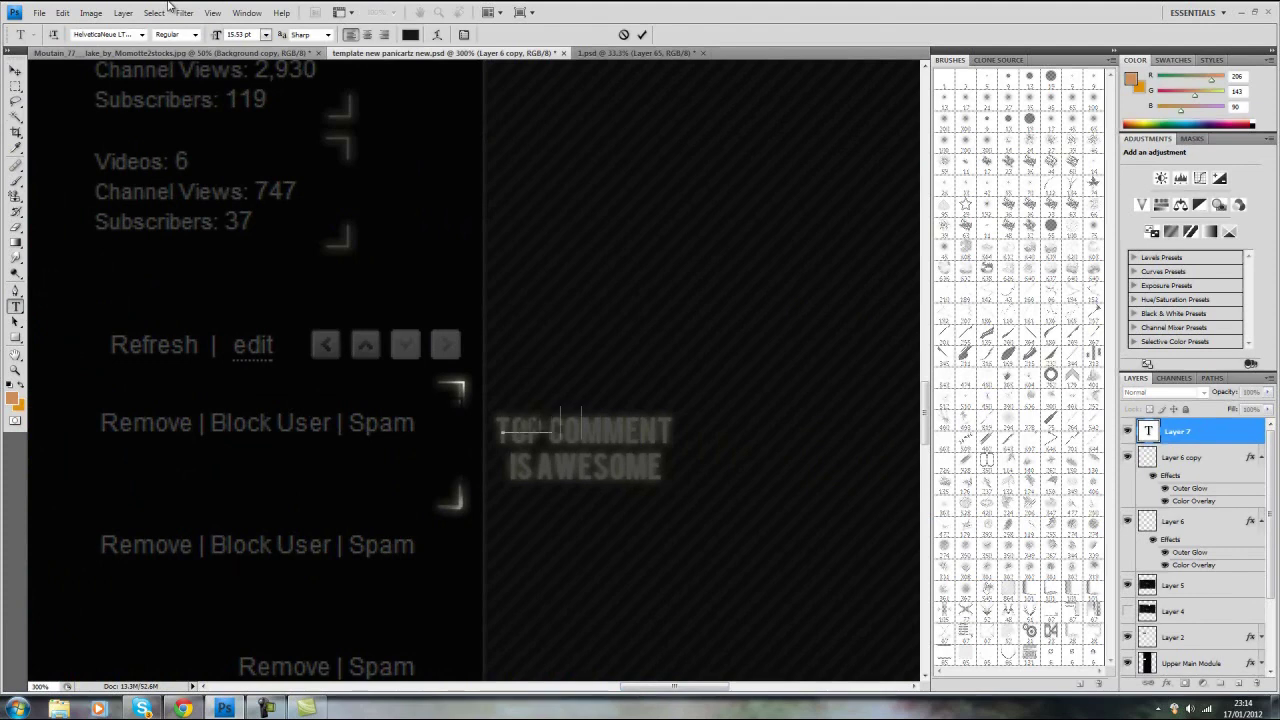
text(TOP COMMENT)
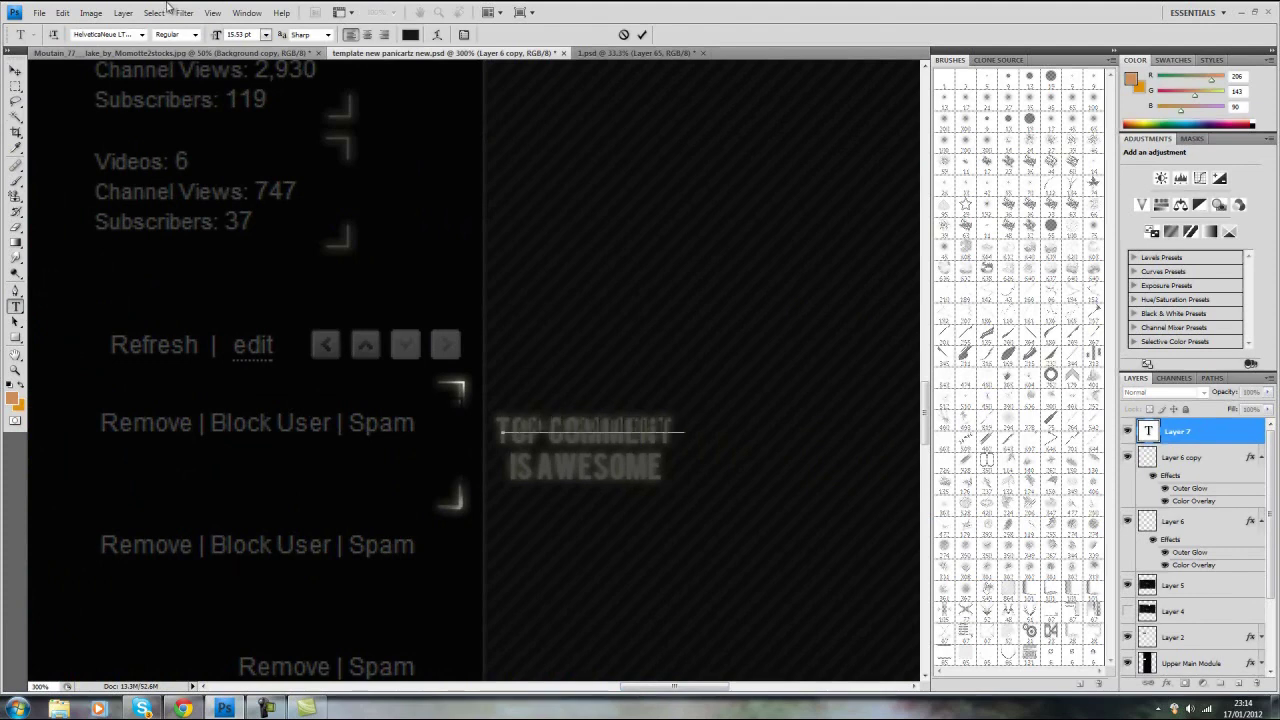
key(Return)
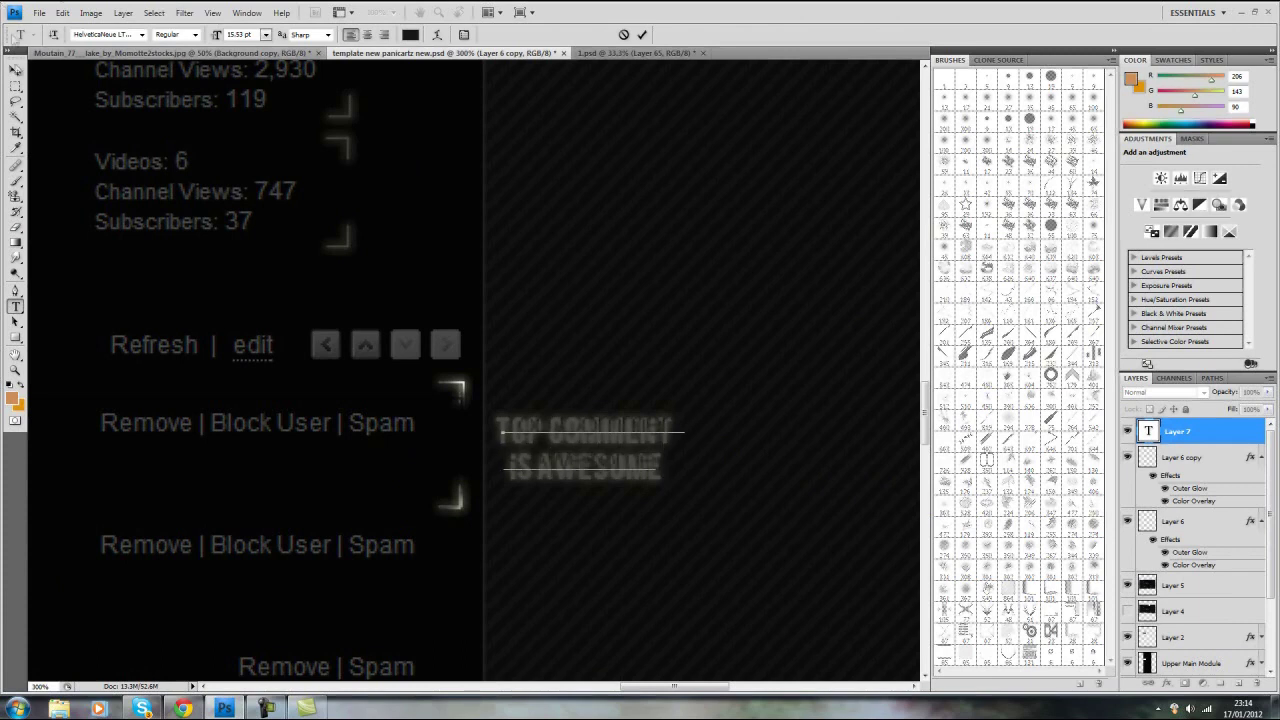
click(15, 70)
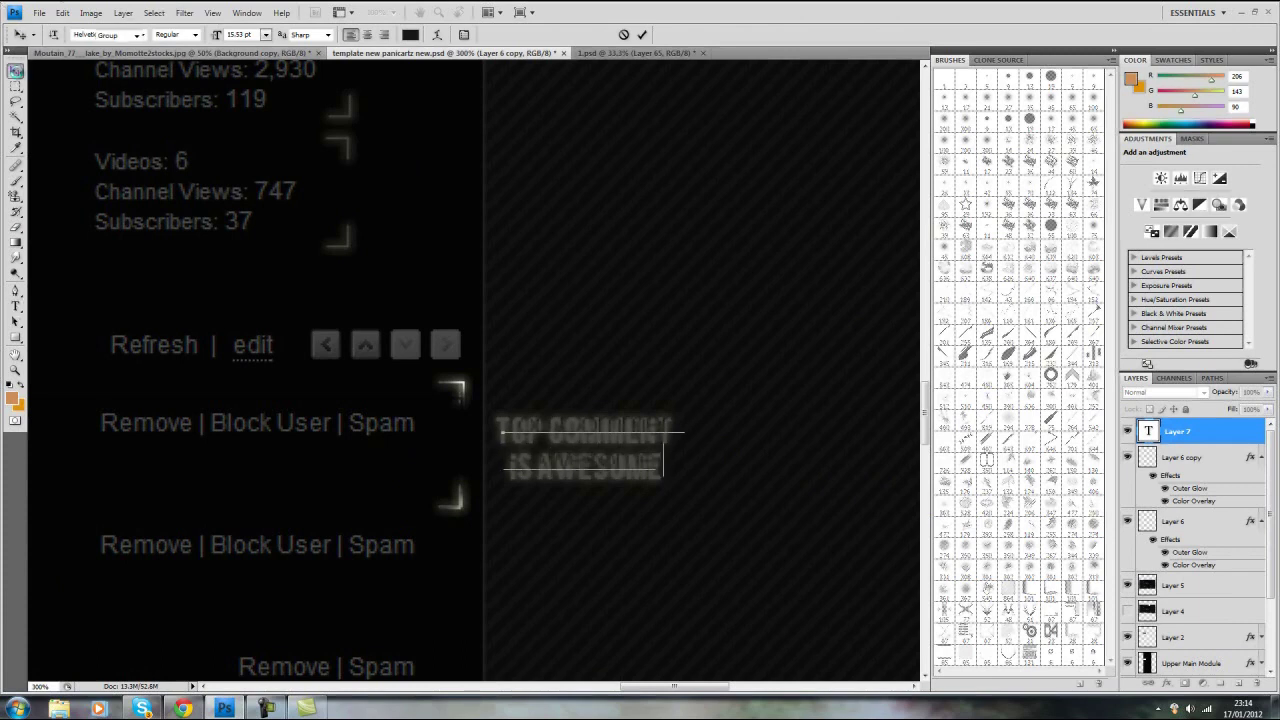
double_click(1210, 443)
Step: Apply an Outer Glow and white Color Overlay to the text, then shift it slightly left and down
click(960, 382)
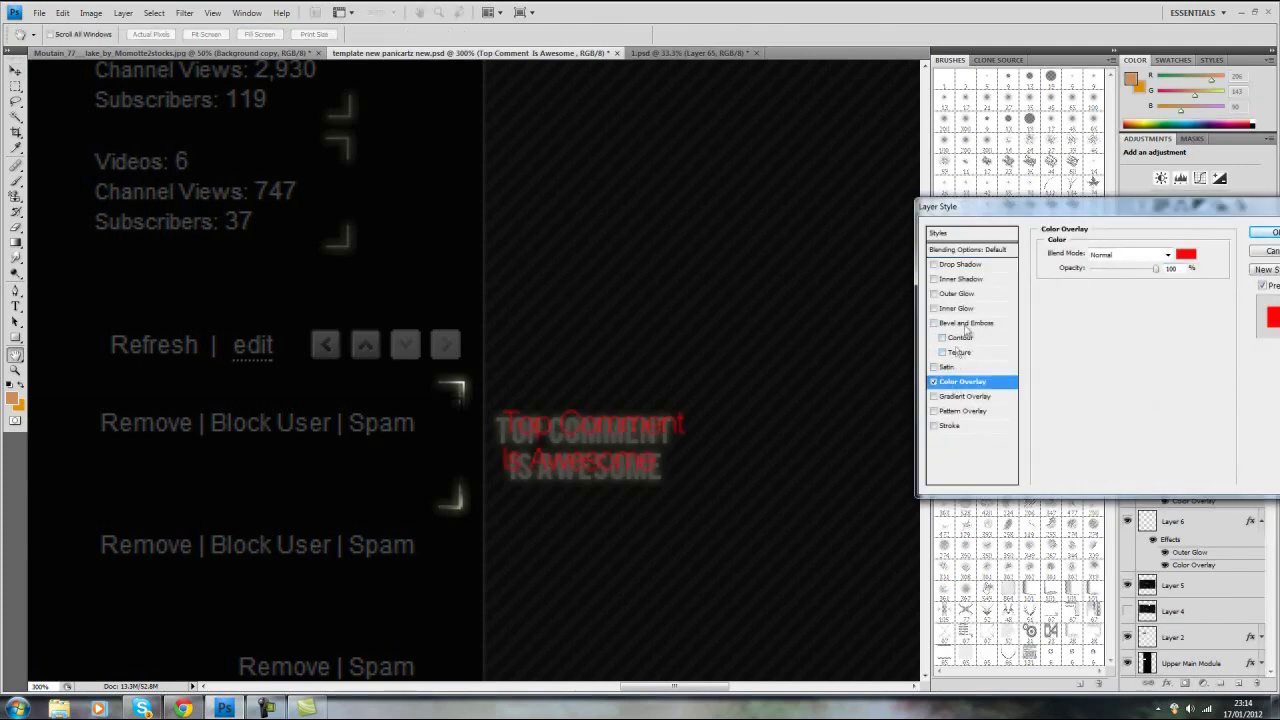
click(944, 294)
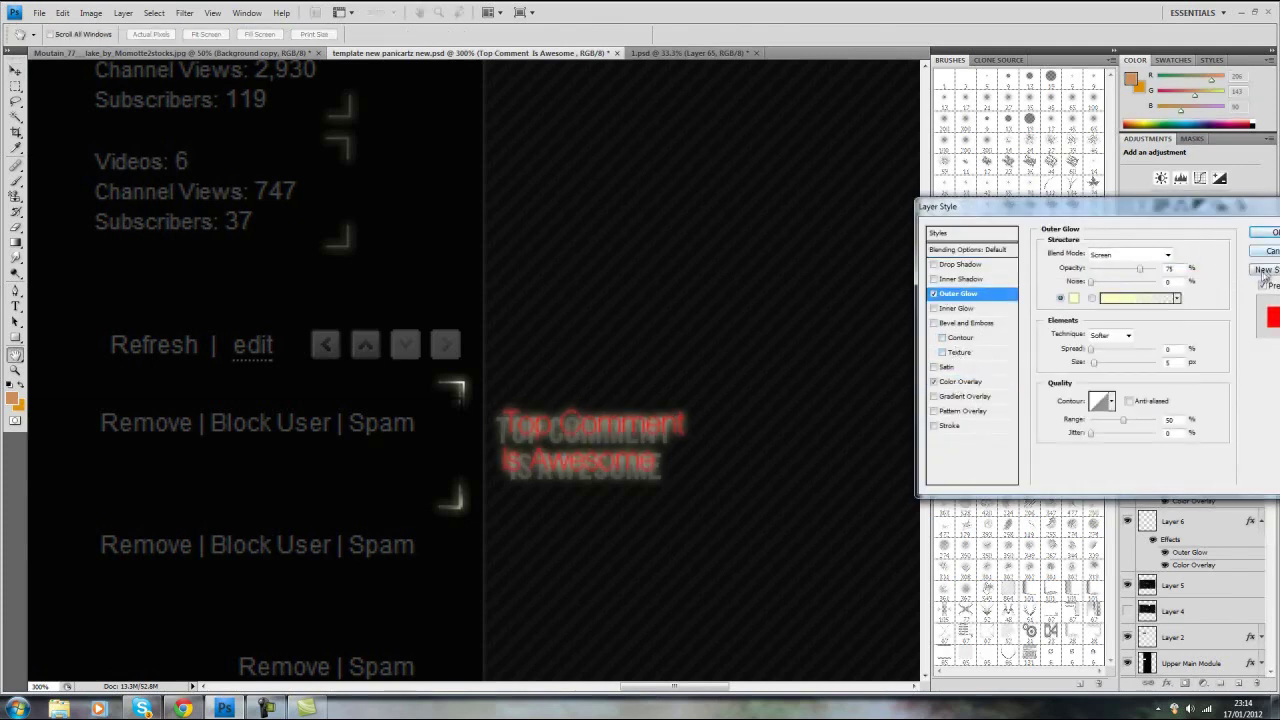
click(958, 382)
click(1186, 255)
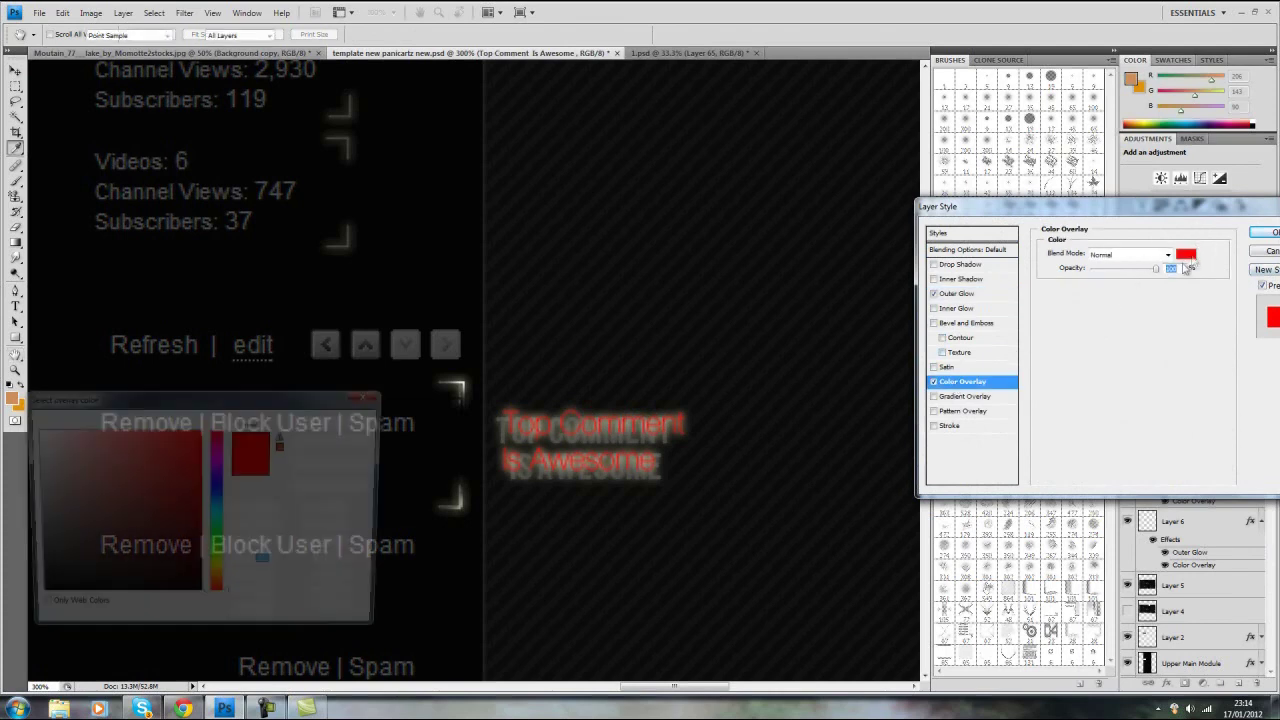
click(38, 418)
click(345, 426)
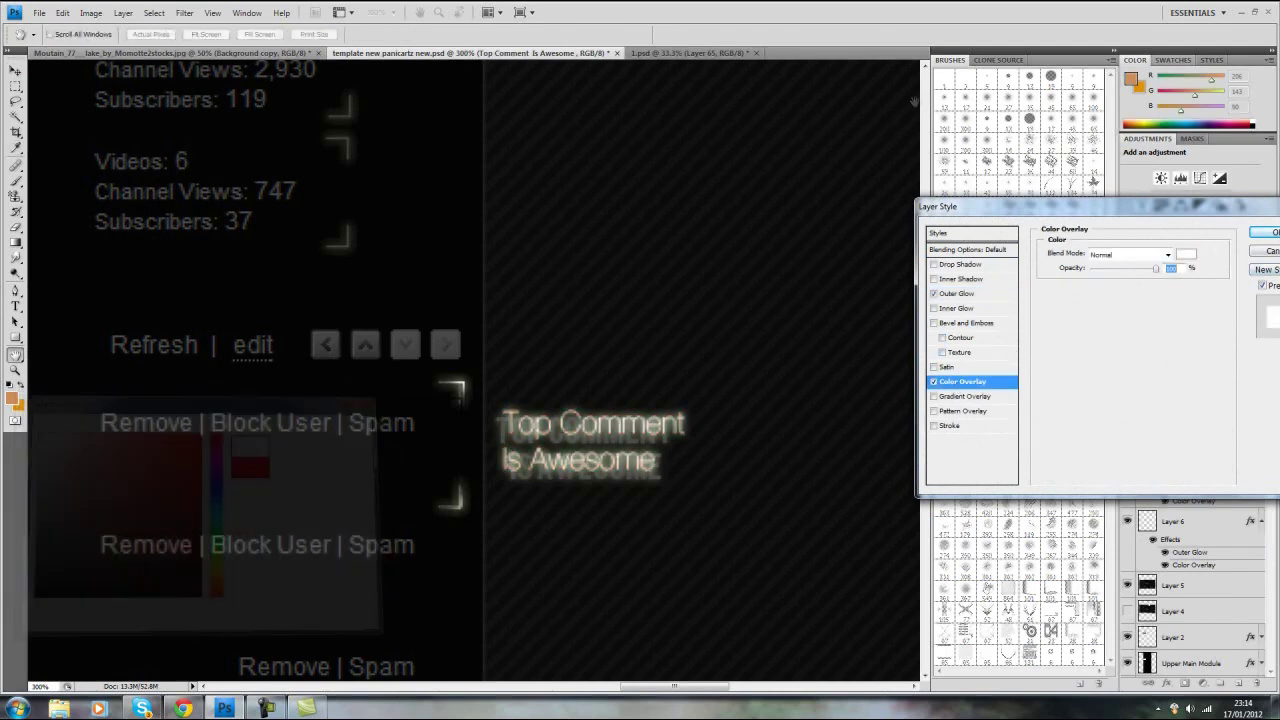
click(1270, 232)
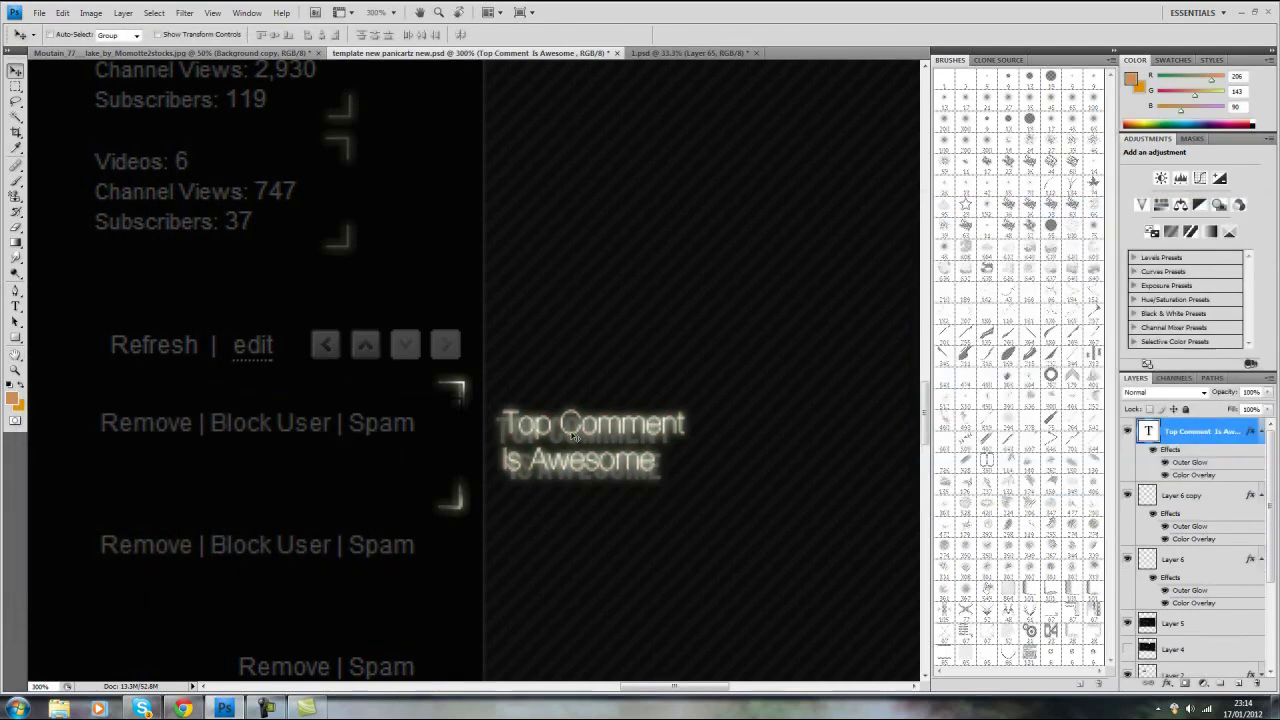
drag(574, 437, 562, 443)
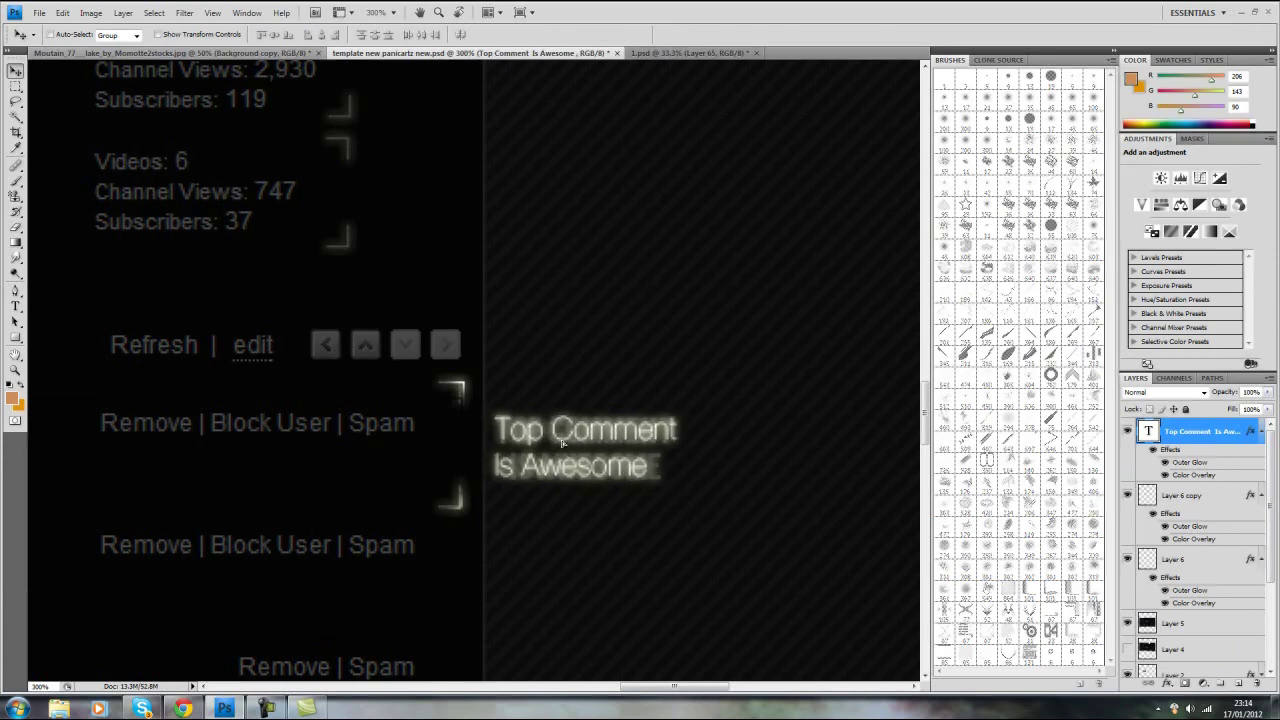
Step: Hide Layer 5, zoom out to 200%, show Layer 5 again and scroll to the prices area
click(1128, 623)
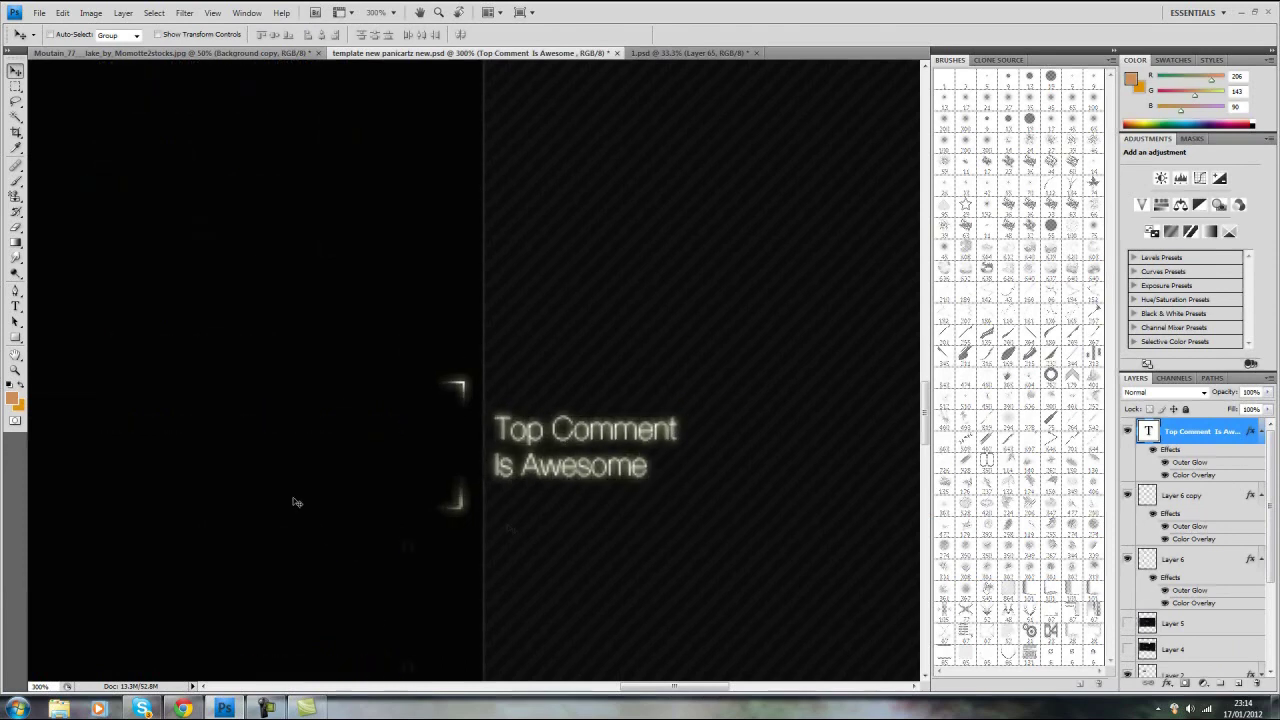
drag(676, 686, 520, 680)
click(15, 370)
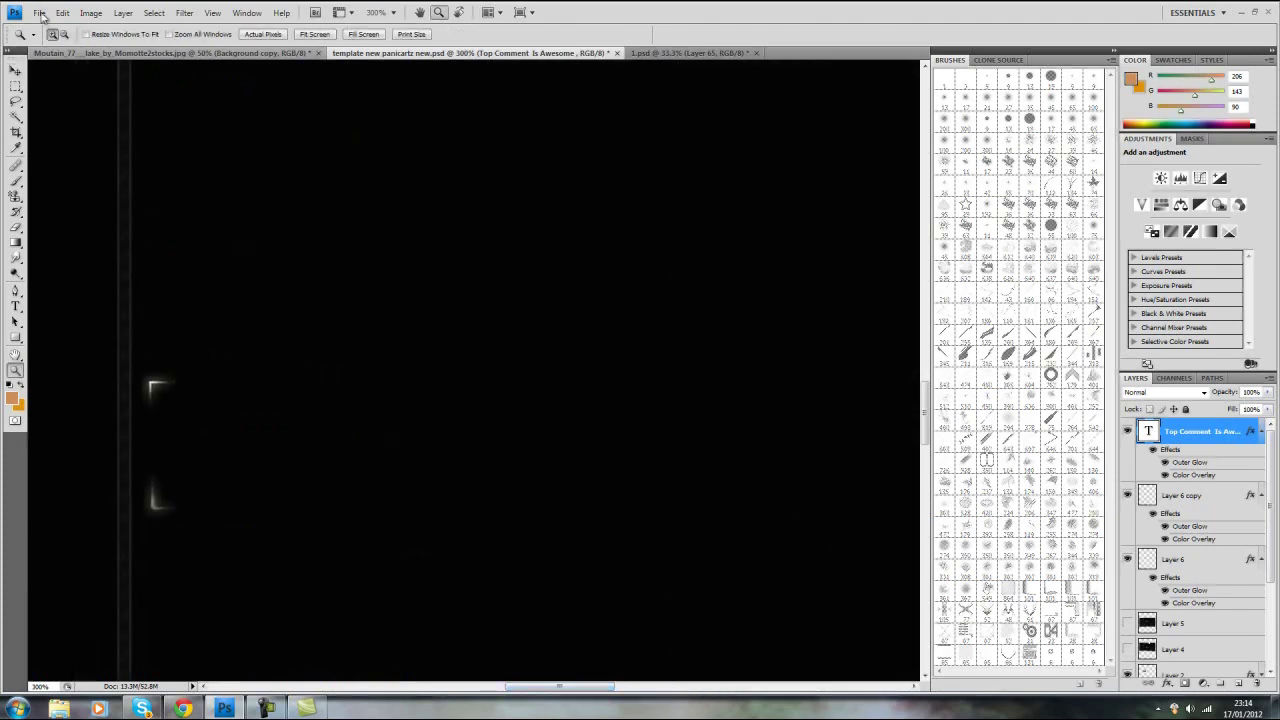
click(64, 34)
click(190, 375)
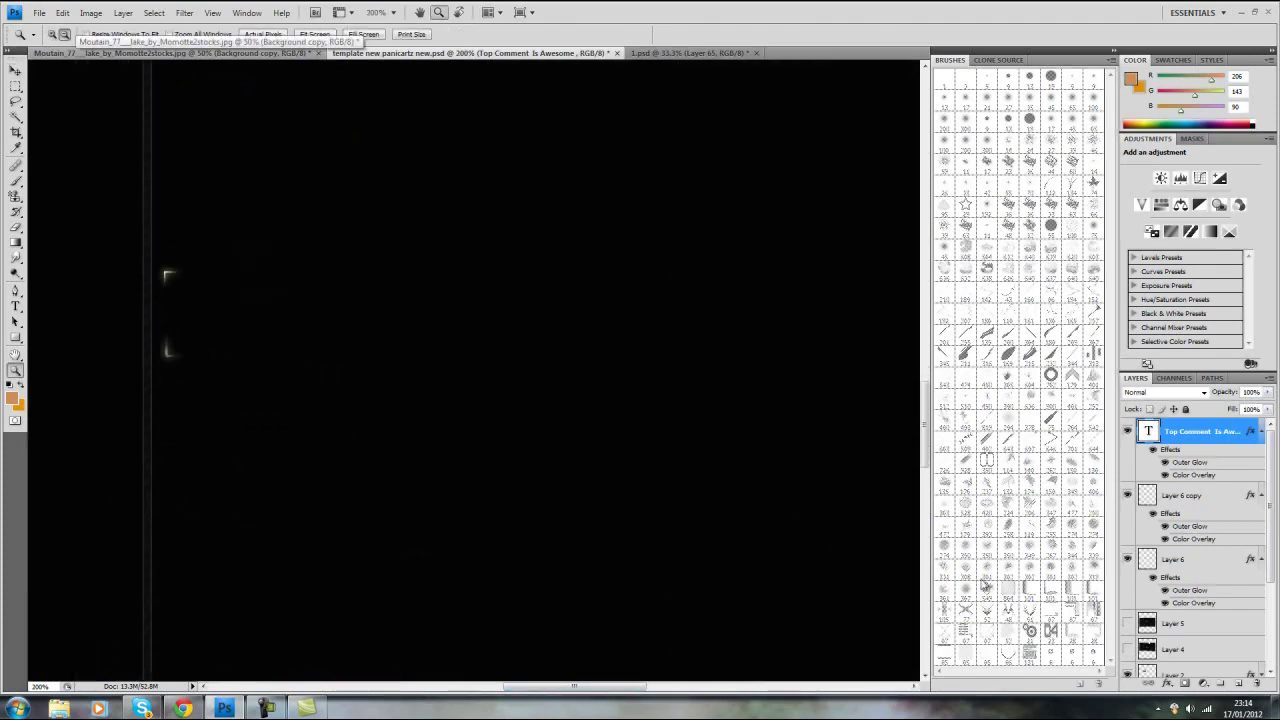
click(1129, 622)
drag(557, 686, 492, 686)
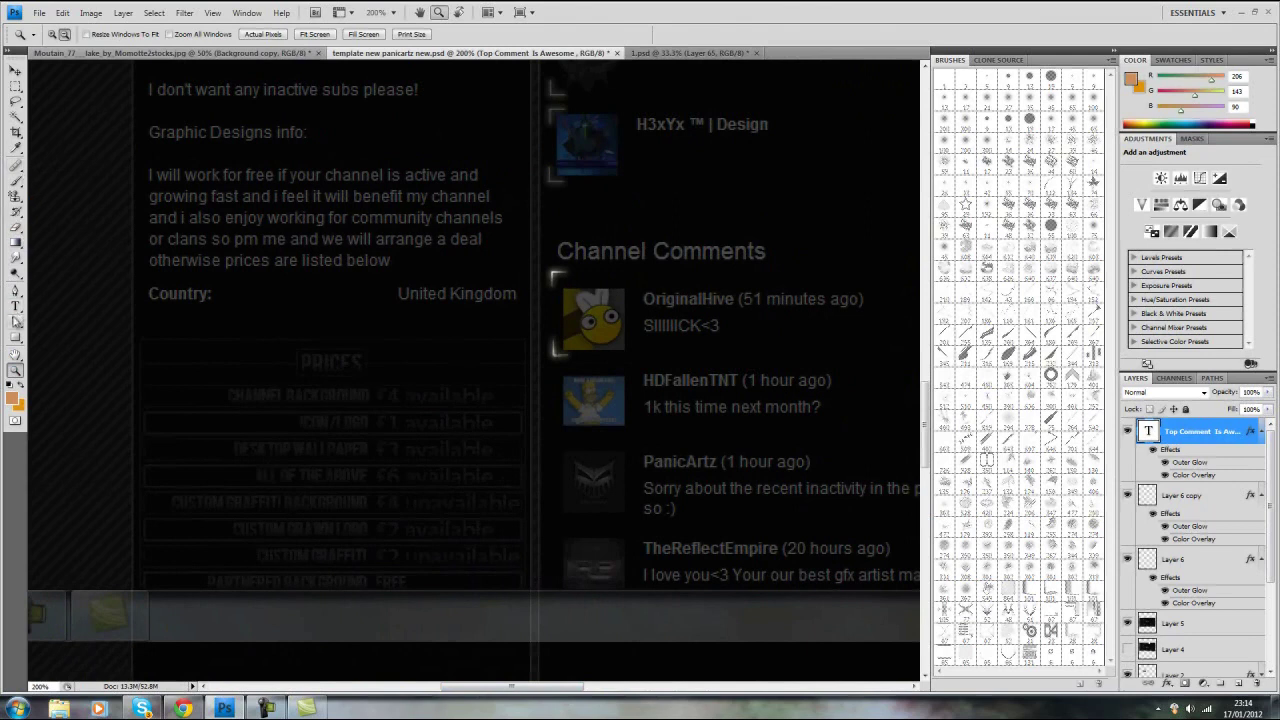
click(16, 337)
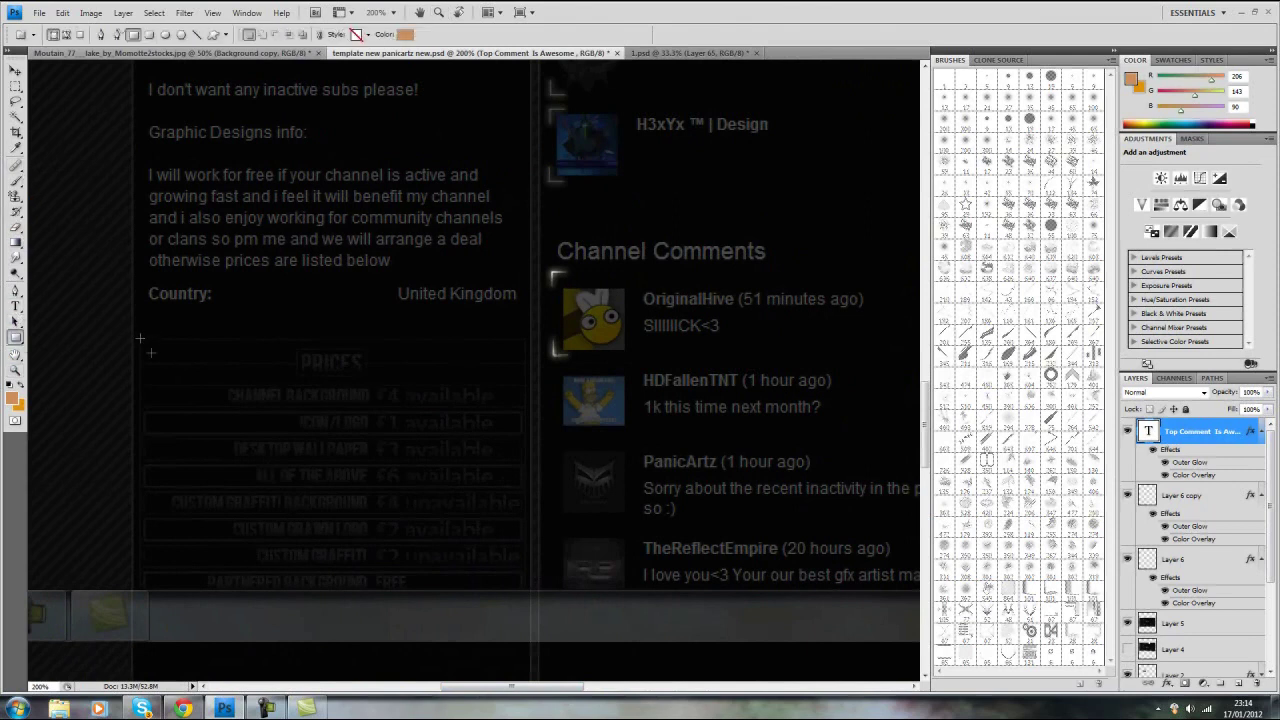
Step: Draw a large rectangle over the prices list and select its Shape 1 layer
drag(140, 338, 522, 659)
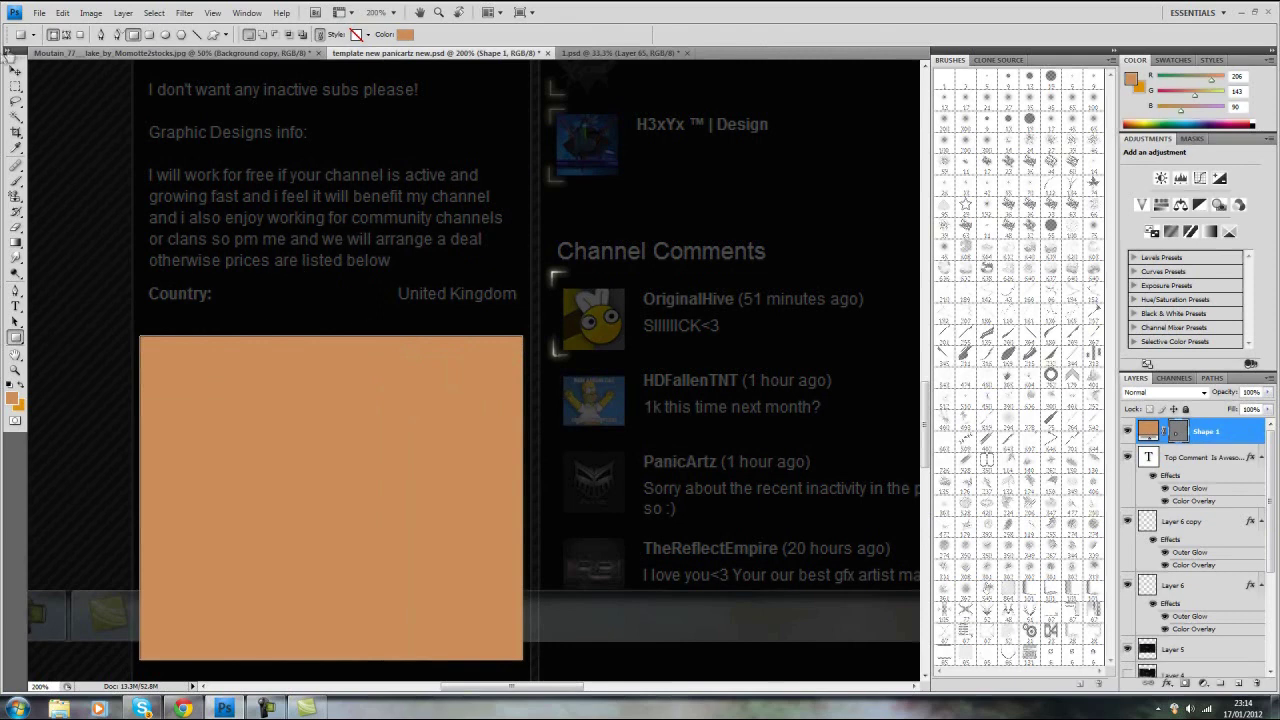
click(15, 70)
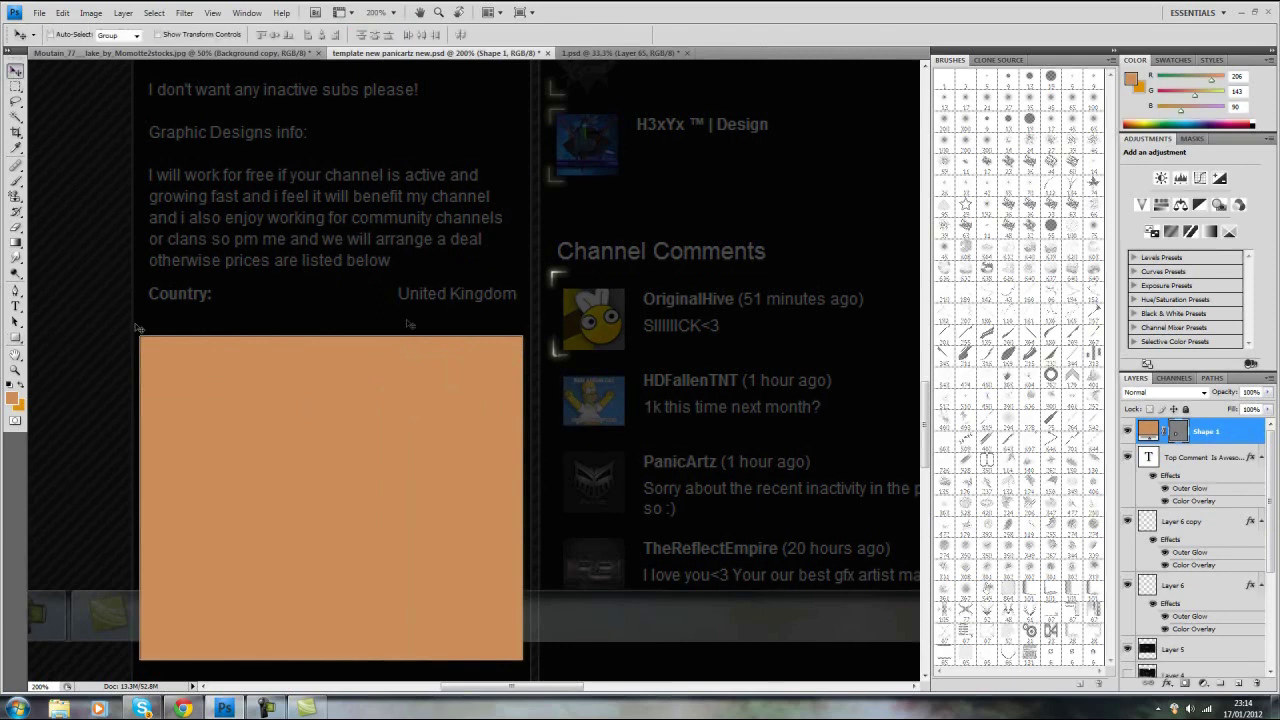
click(1178, 460)
click(1238, 437)
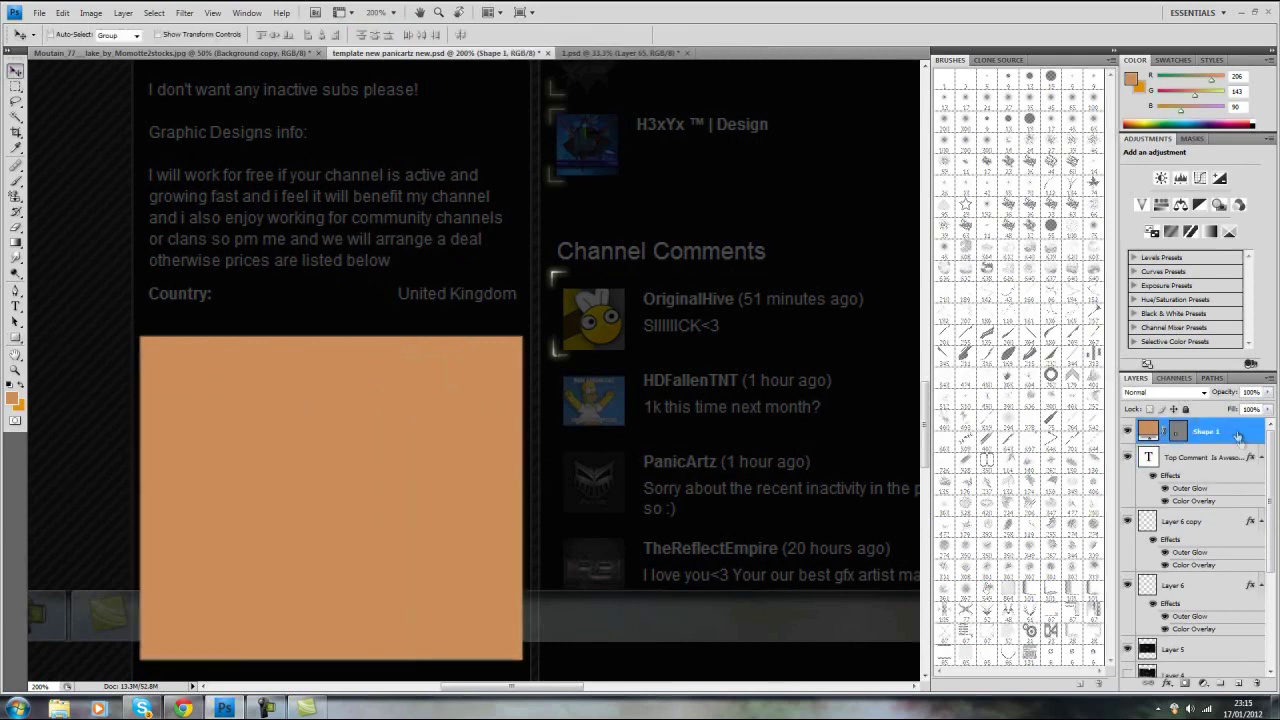
Step: Give Shape 1 a black #000000 Color Overlay and a thin white Stroke outline
double_click(1235, 437)
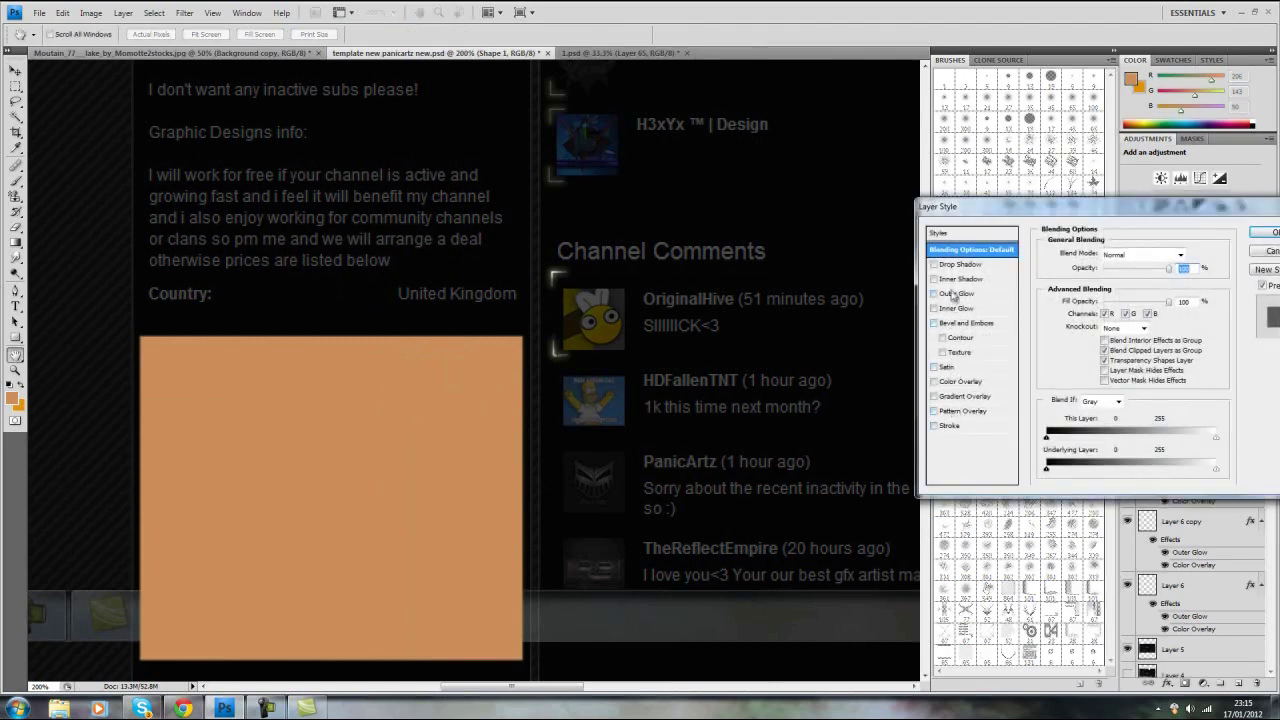
click(960, 381)
click(1186, 254)
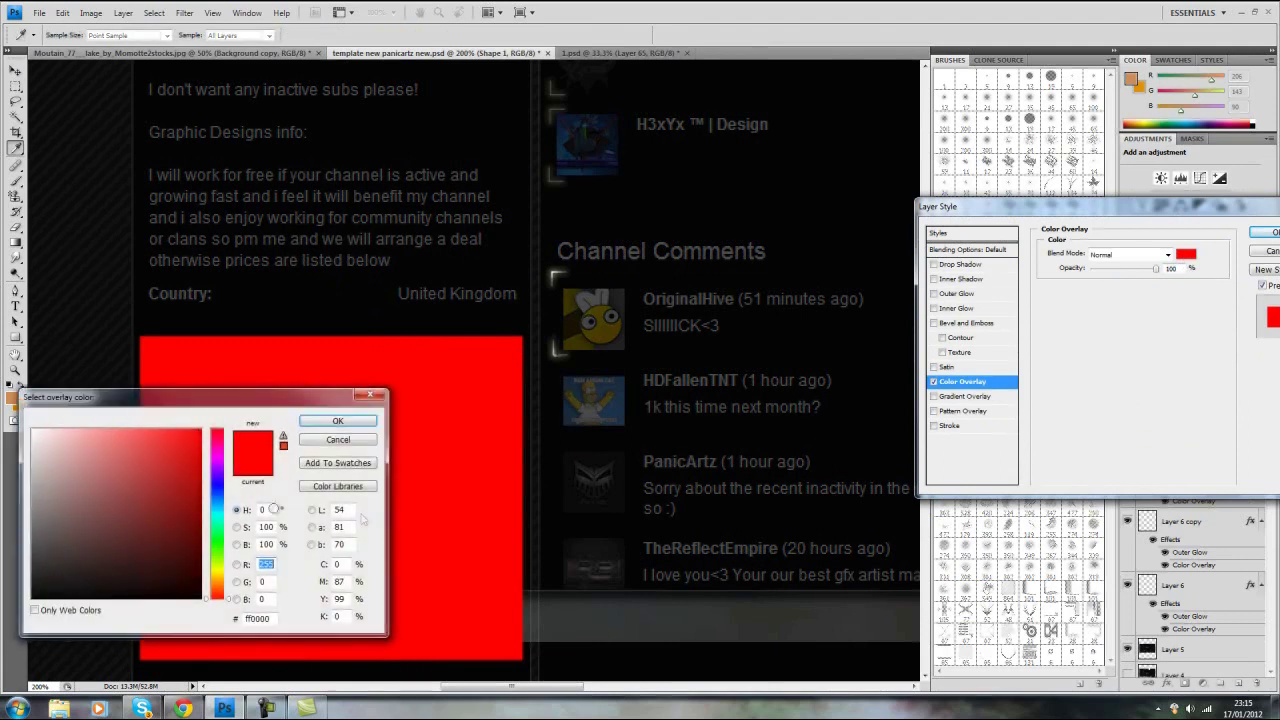
text(0)
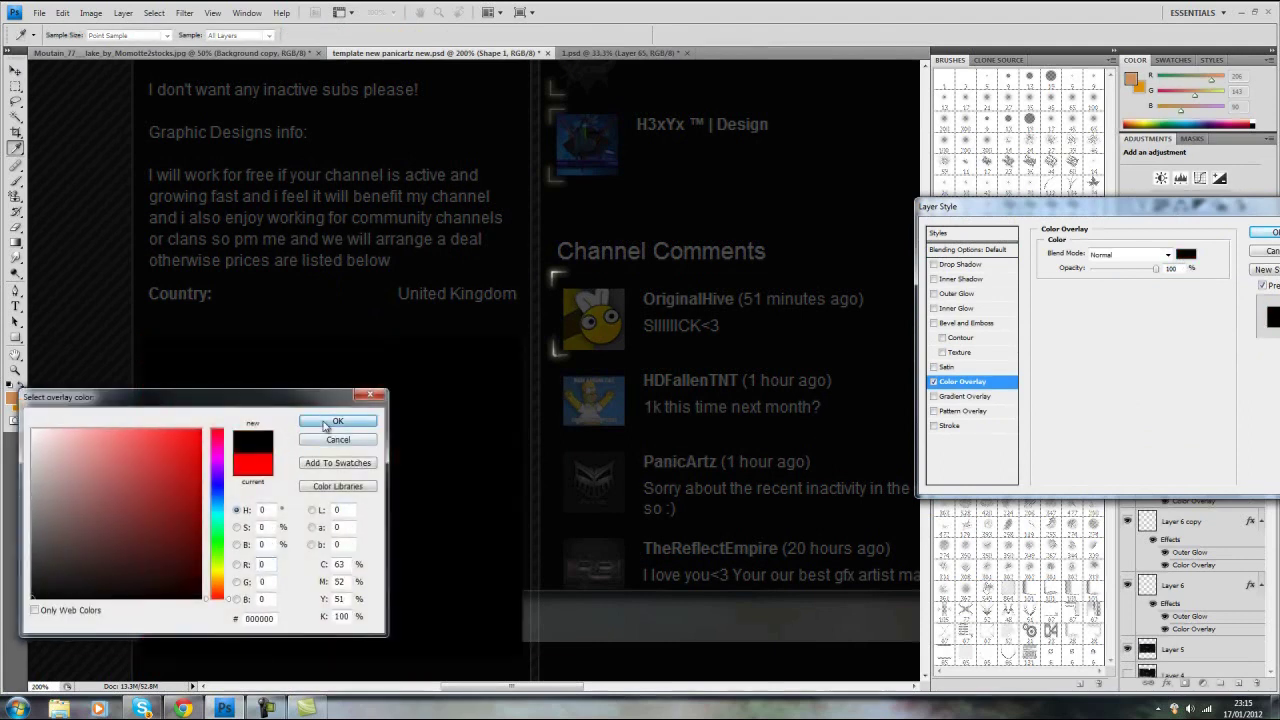
click(326, 424)
click(946, 427)
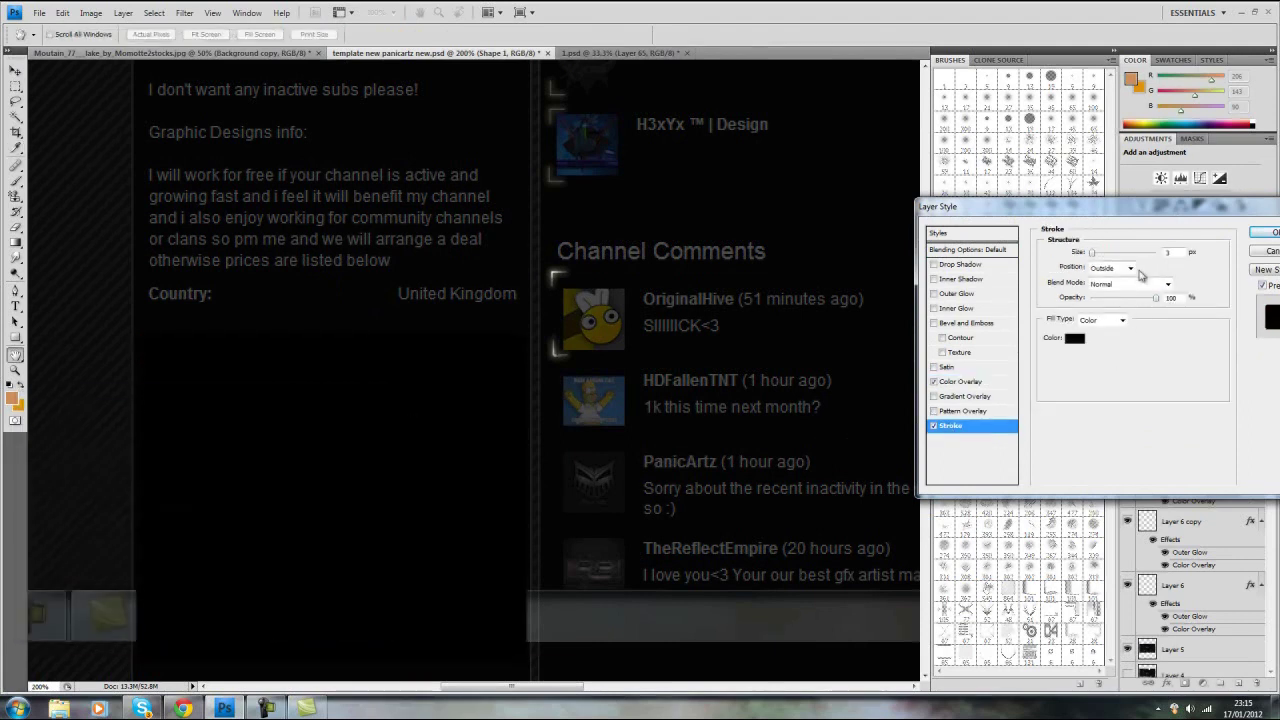
click(1074, 338)
click(32, 429)
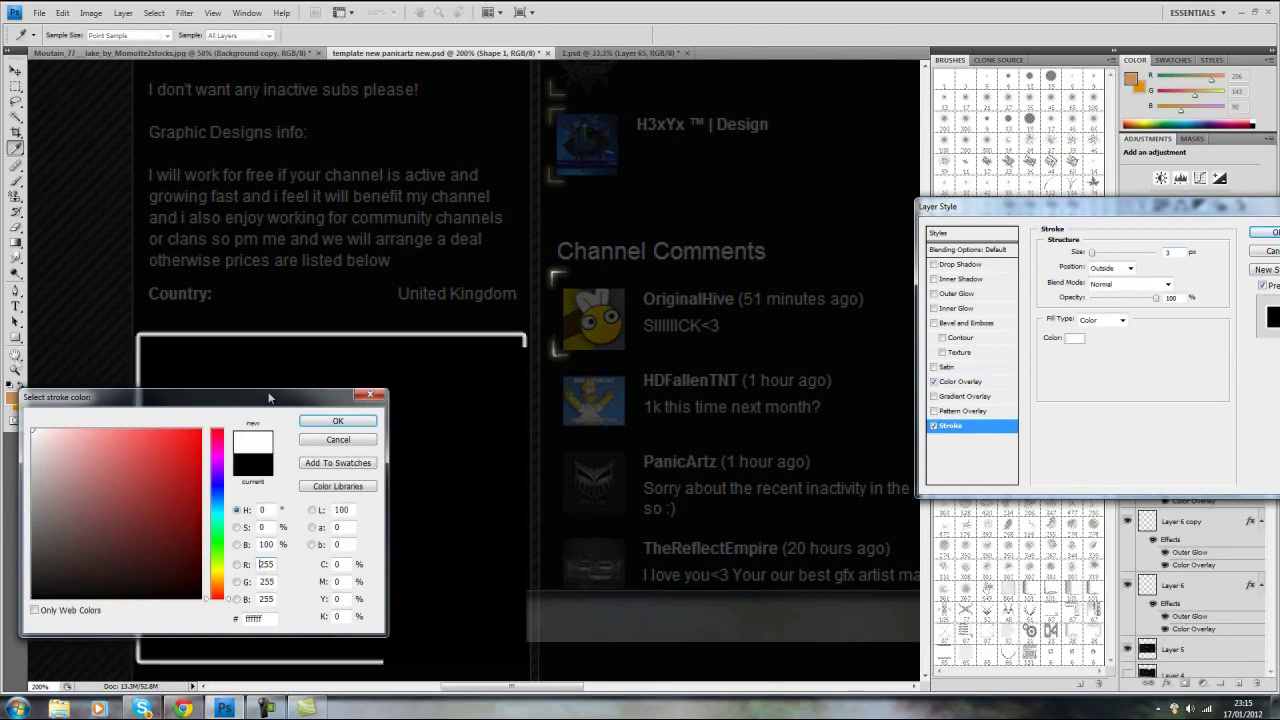
click(338, 421)
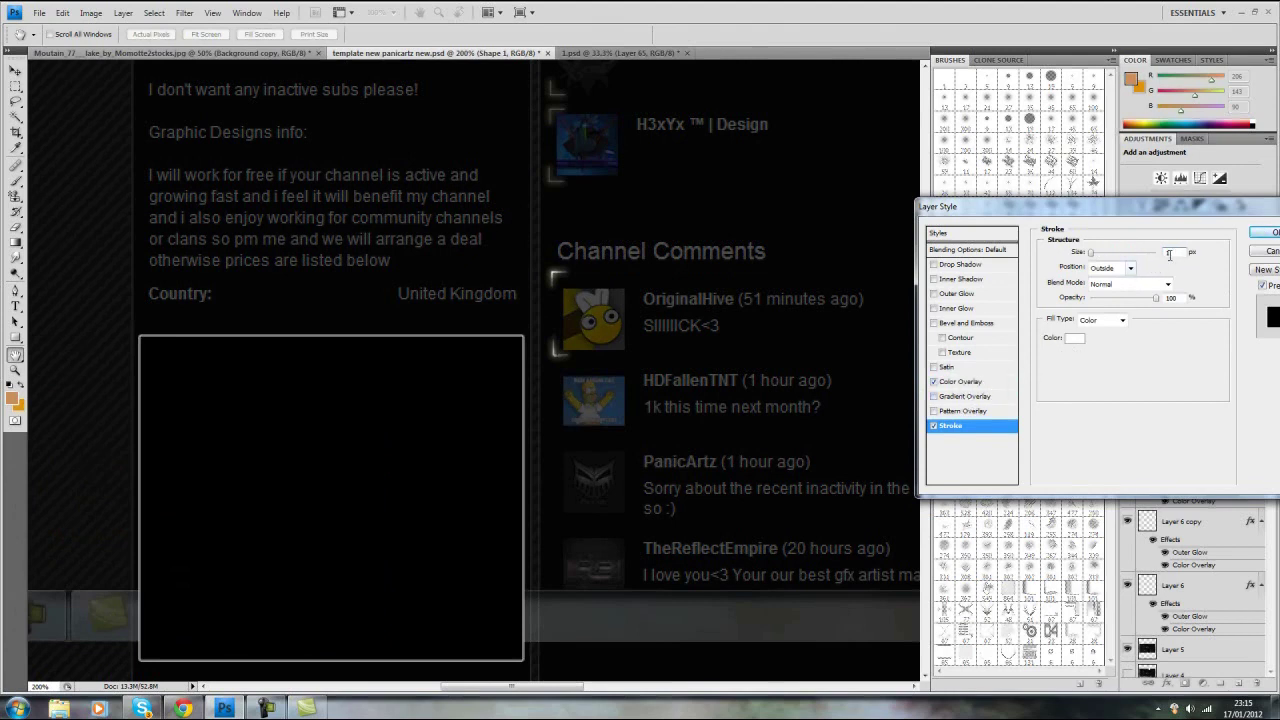
click(1271, 235)
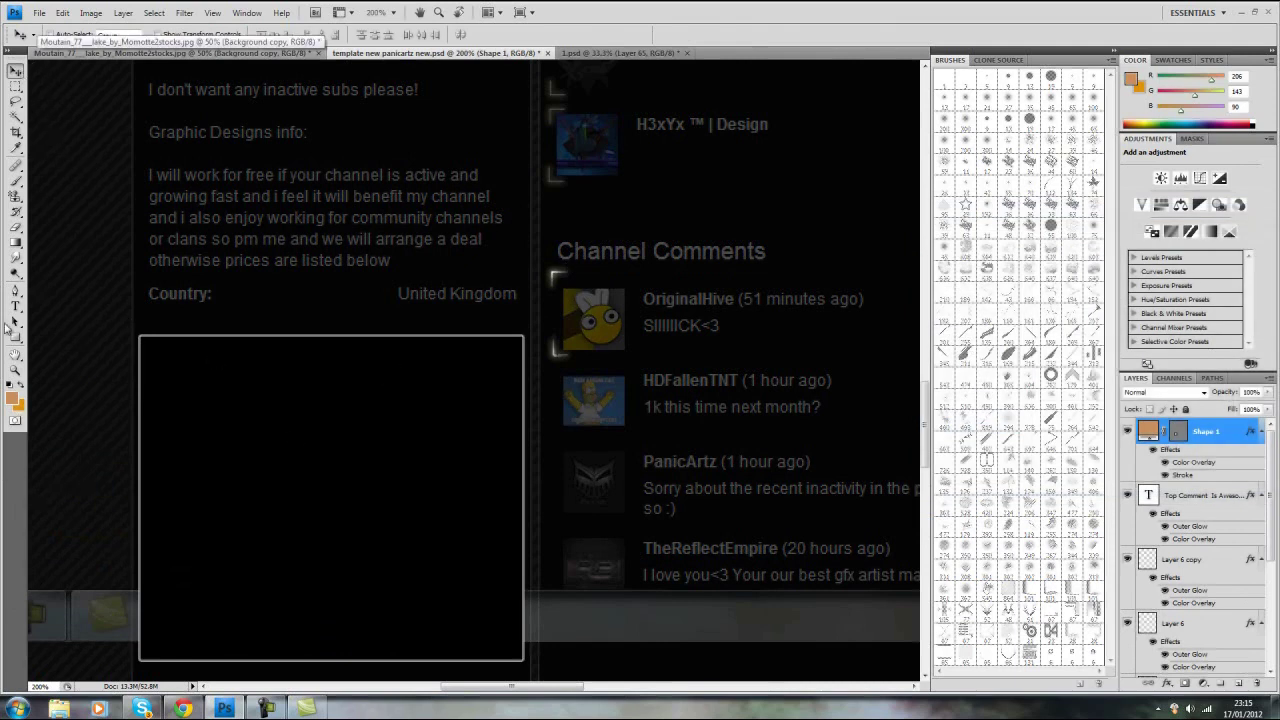
Step: Type the heading 'Background Prices' near the top of the box
click(15, 306)
click(268, 395)
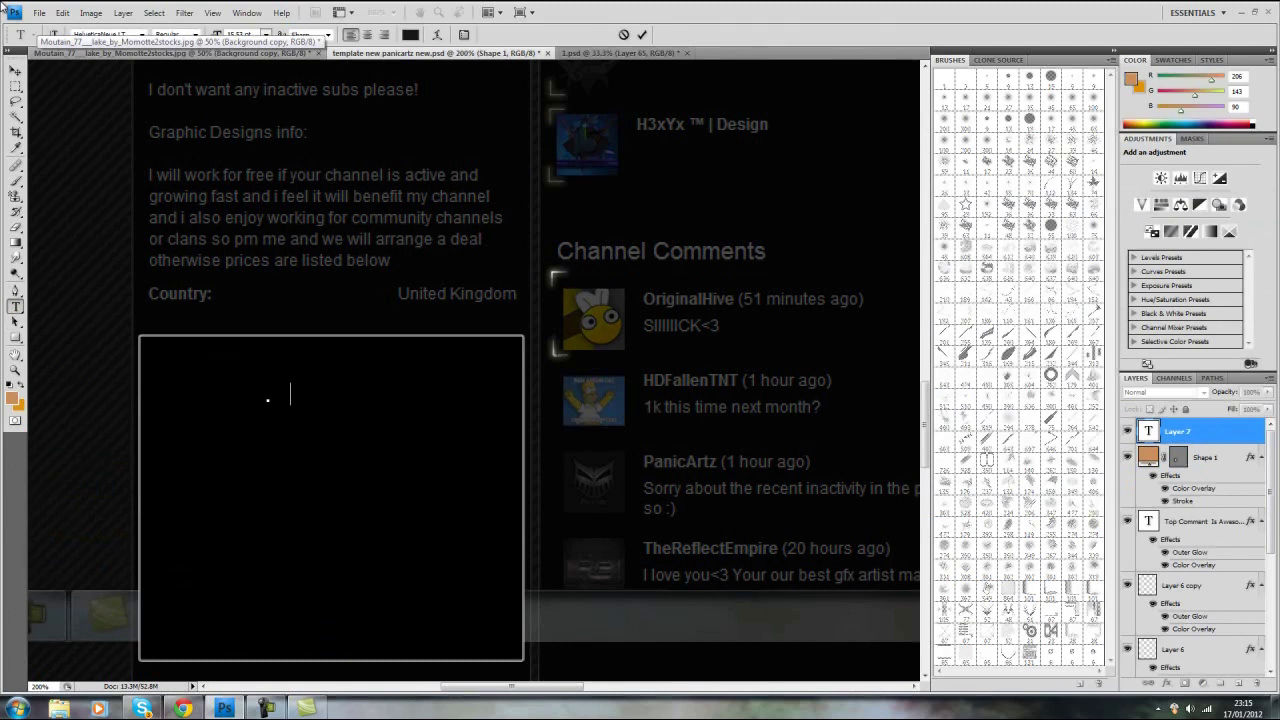
text(ab)
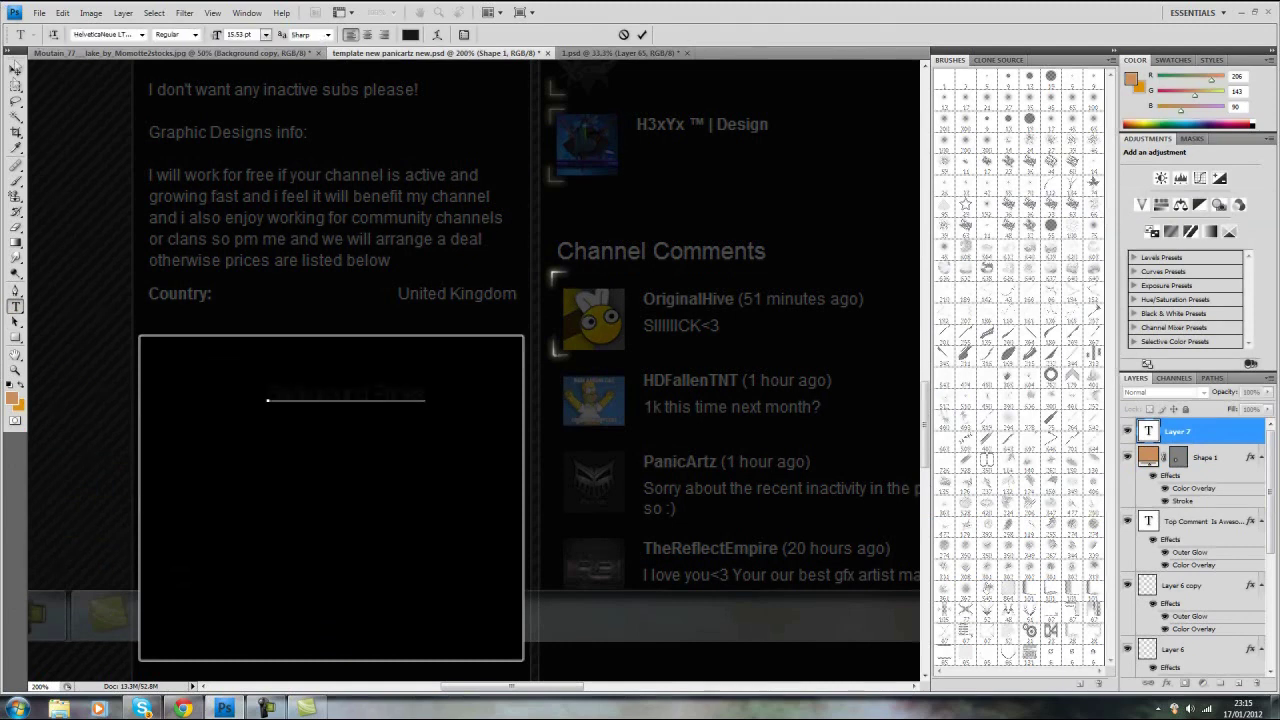
click(15, 68)
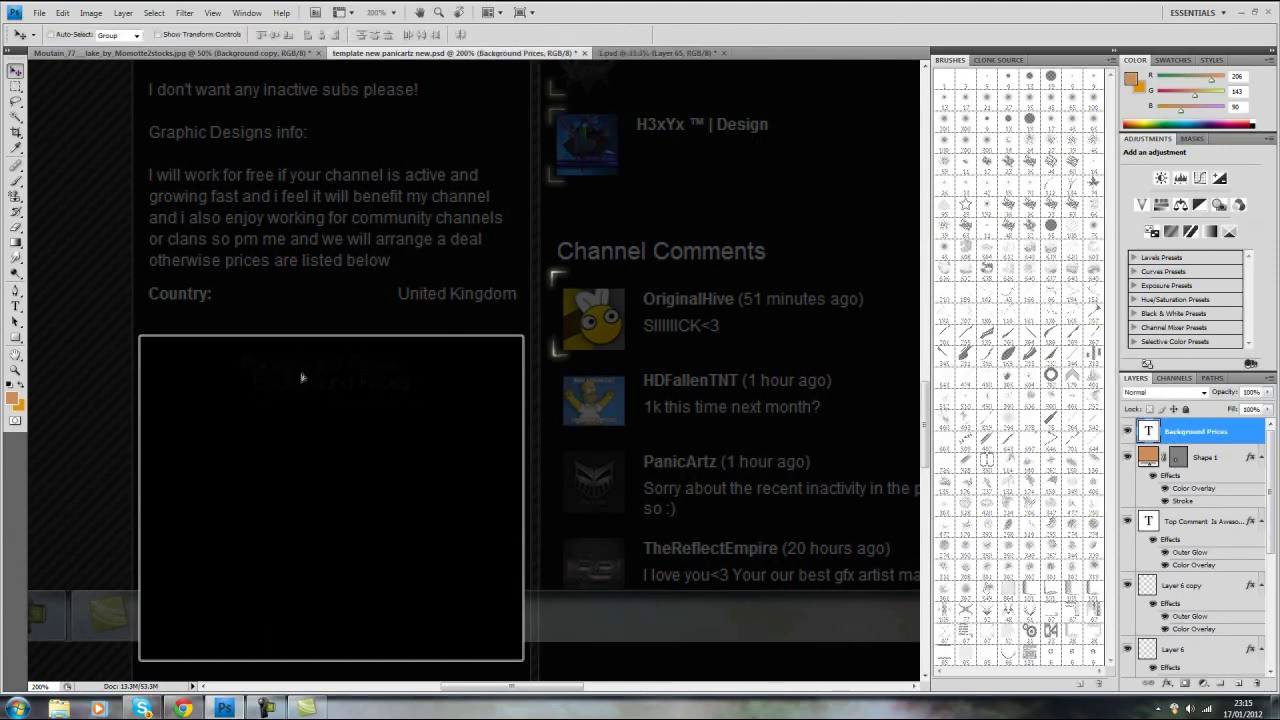
Step: Style the Background Prices text with a white Color Overlay and an Outer Glow
double_click(1268, 428)
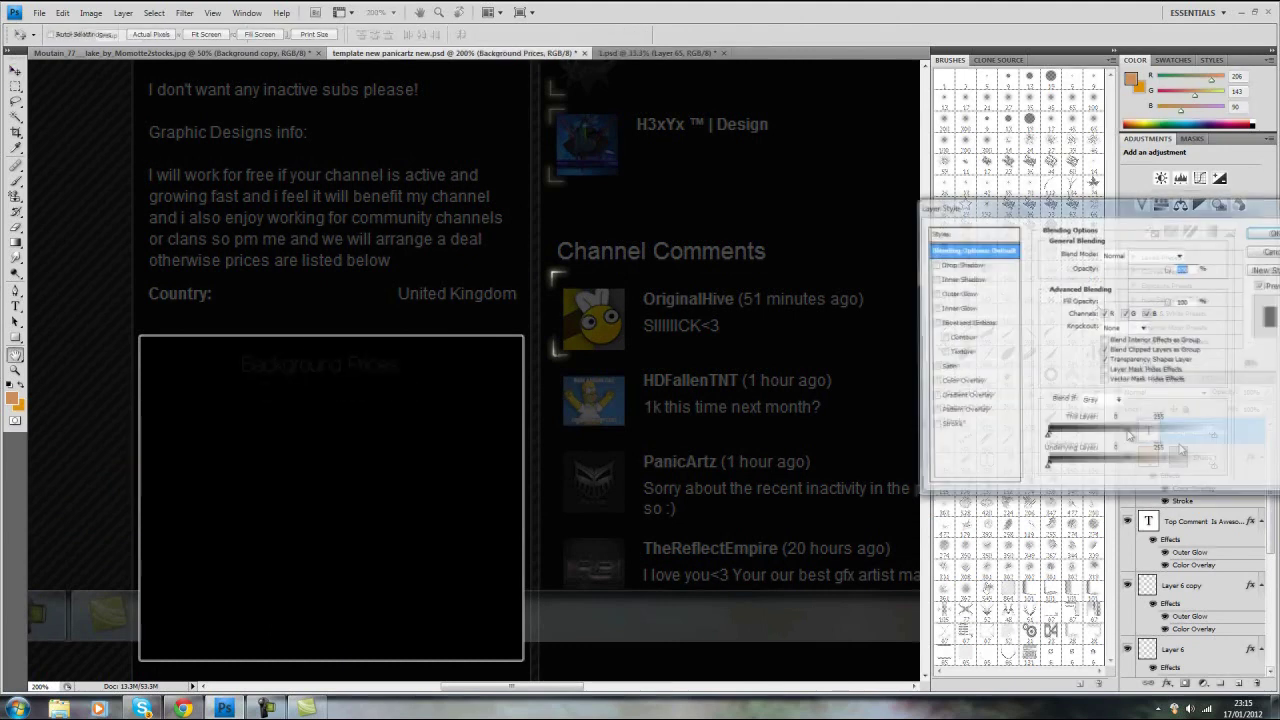
click(960, 381)
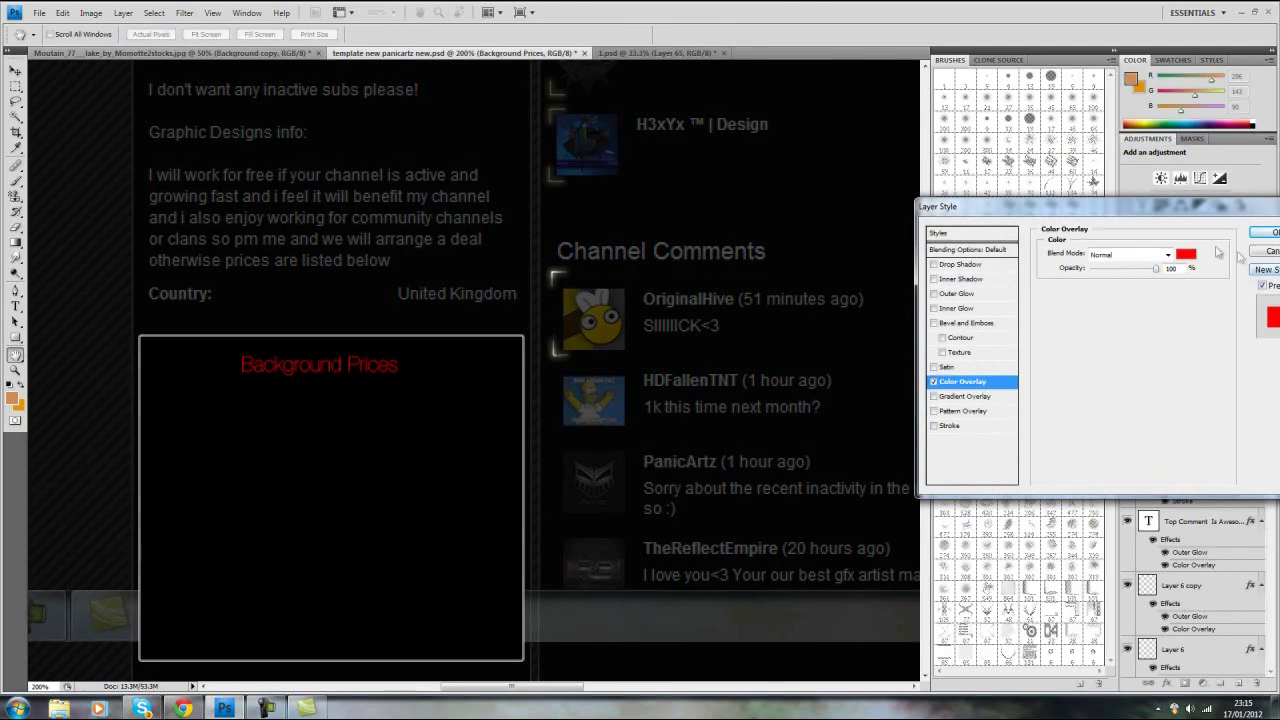
click(1186, 254)
click(32, 429)
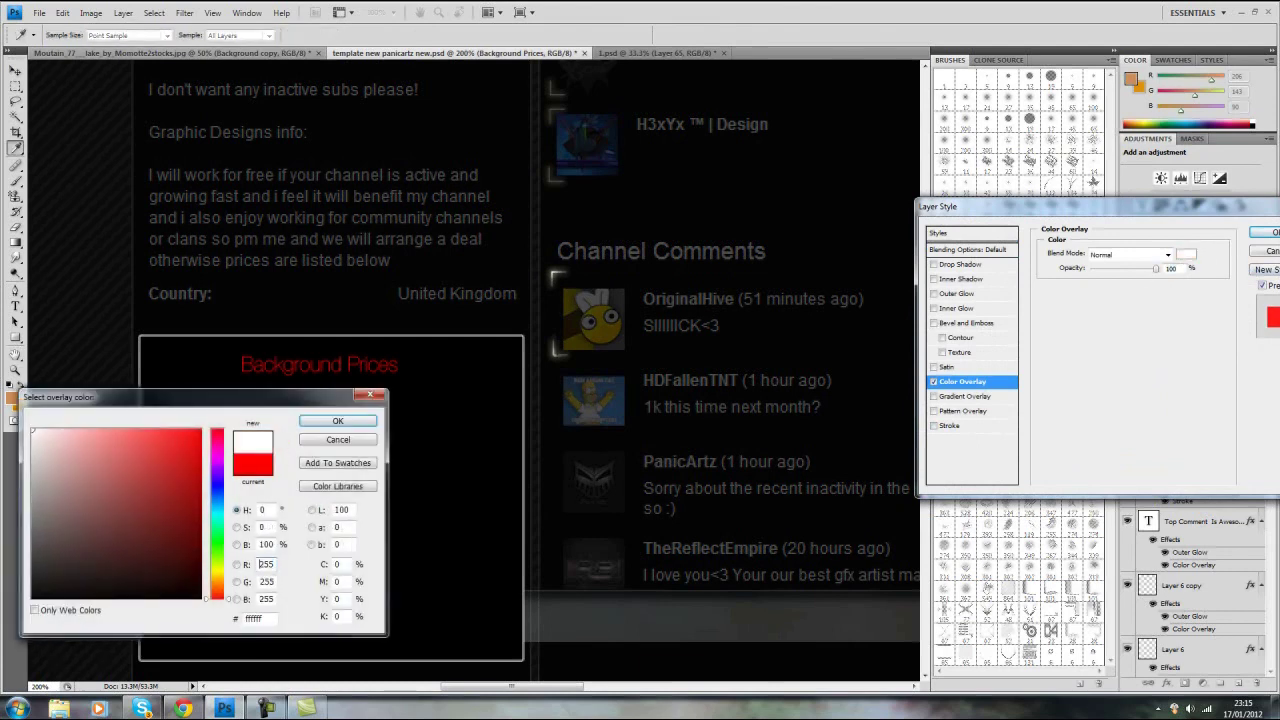
click(338, 421)
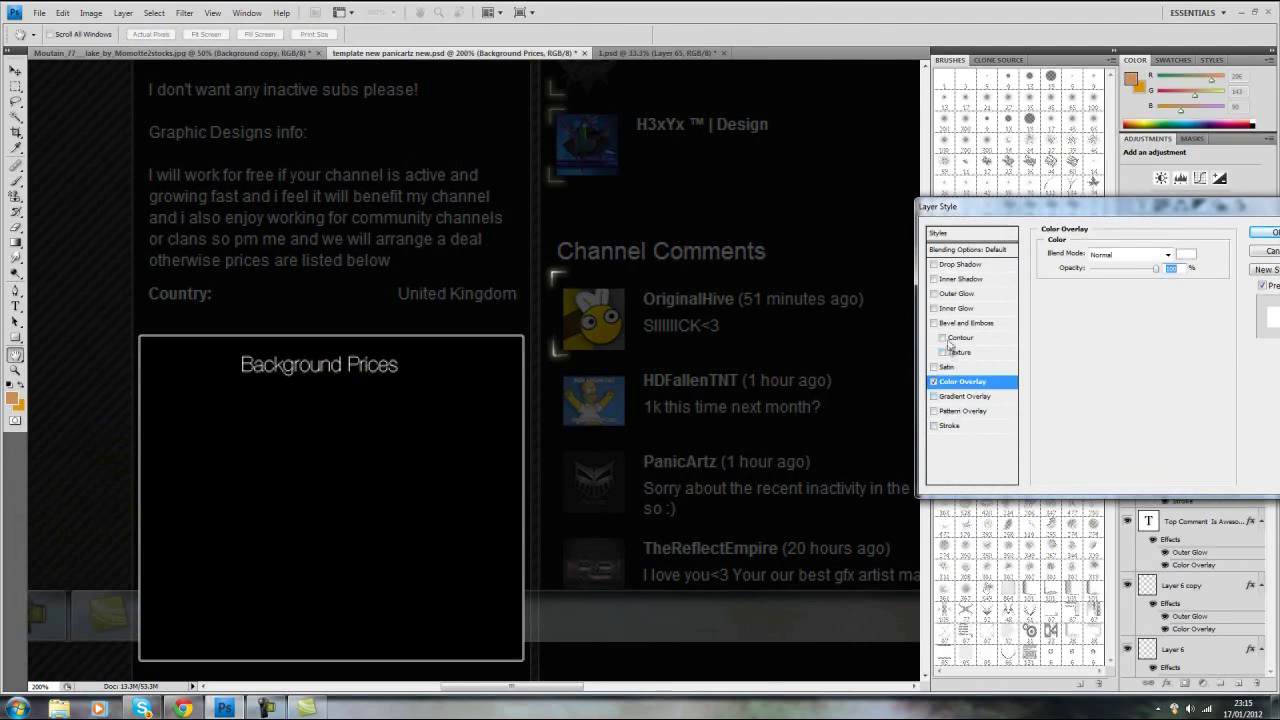
click(957, 293)
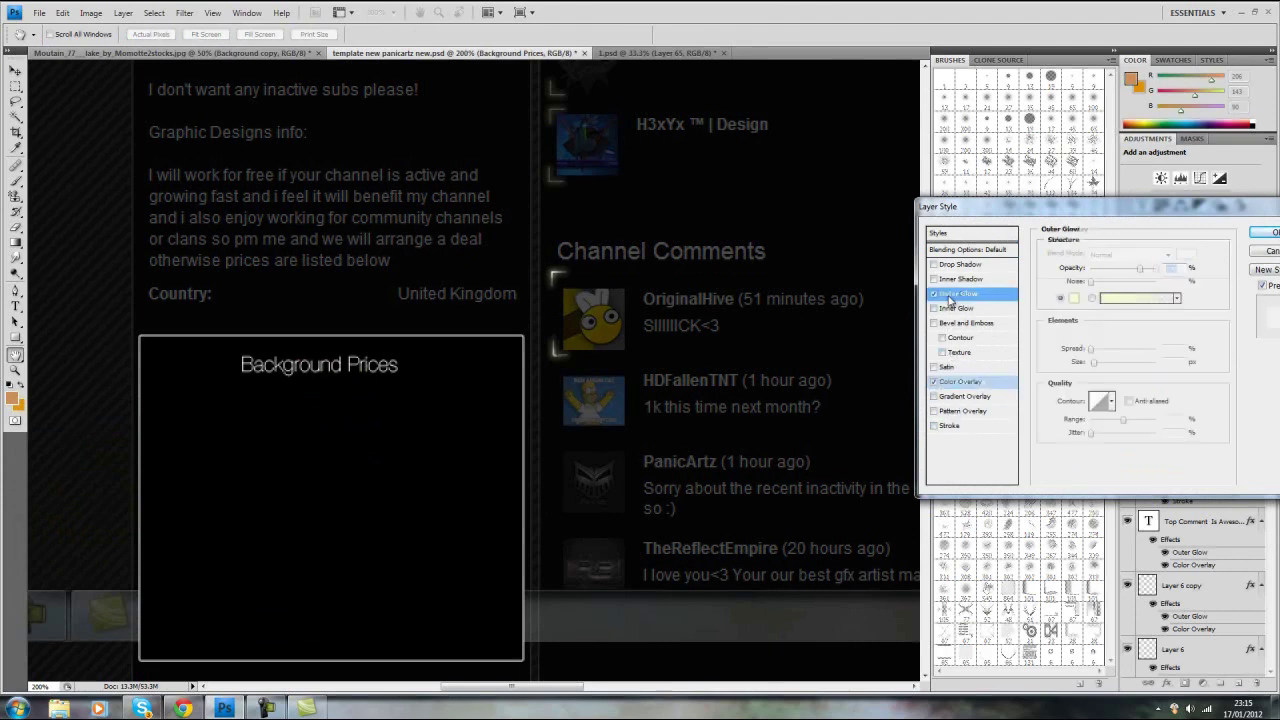
click(1260, 240)
click(15, 370)
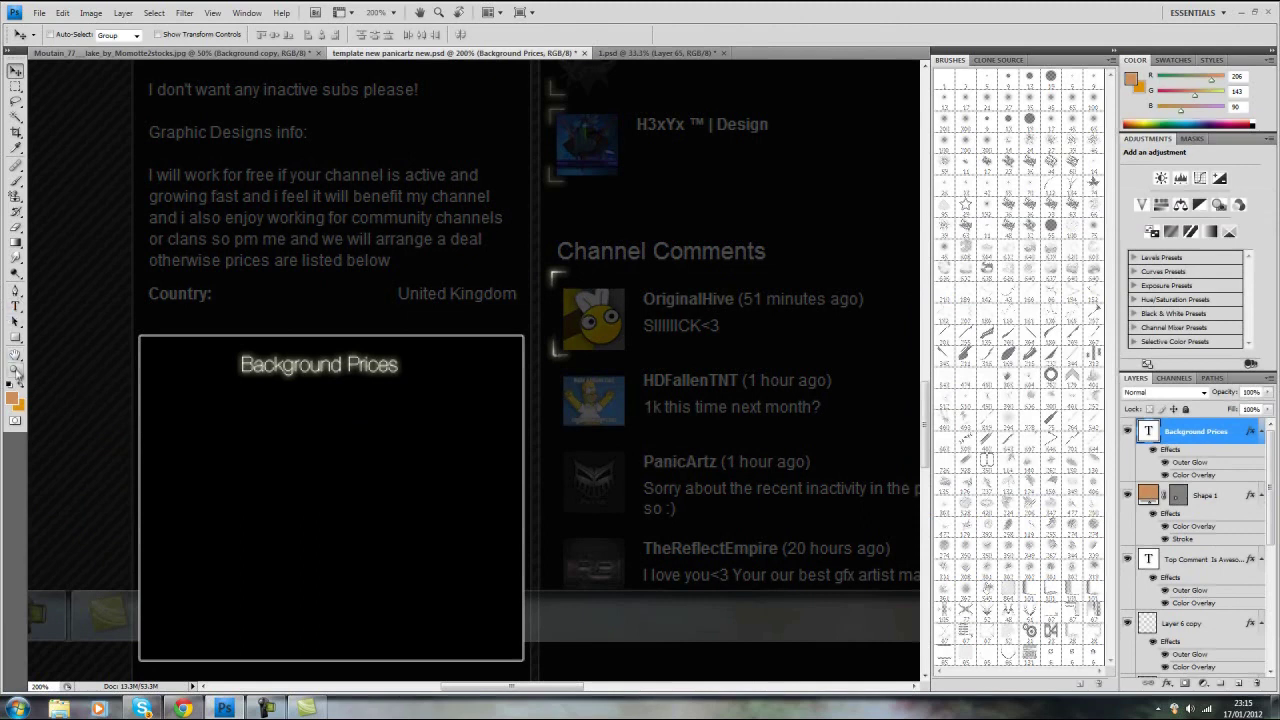
alt+click(608, 395)
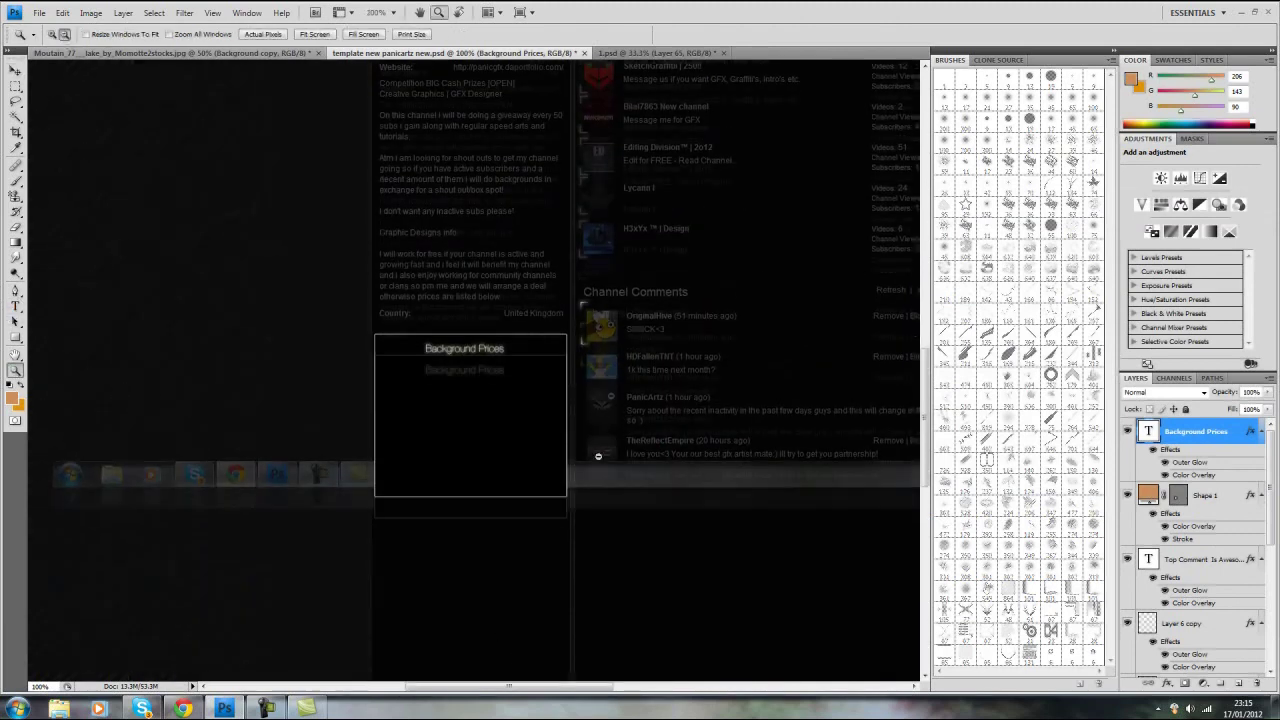
drag(510, 690, 573, 686)
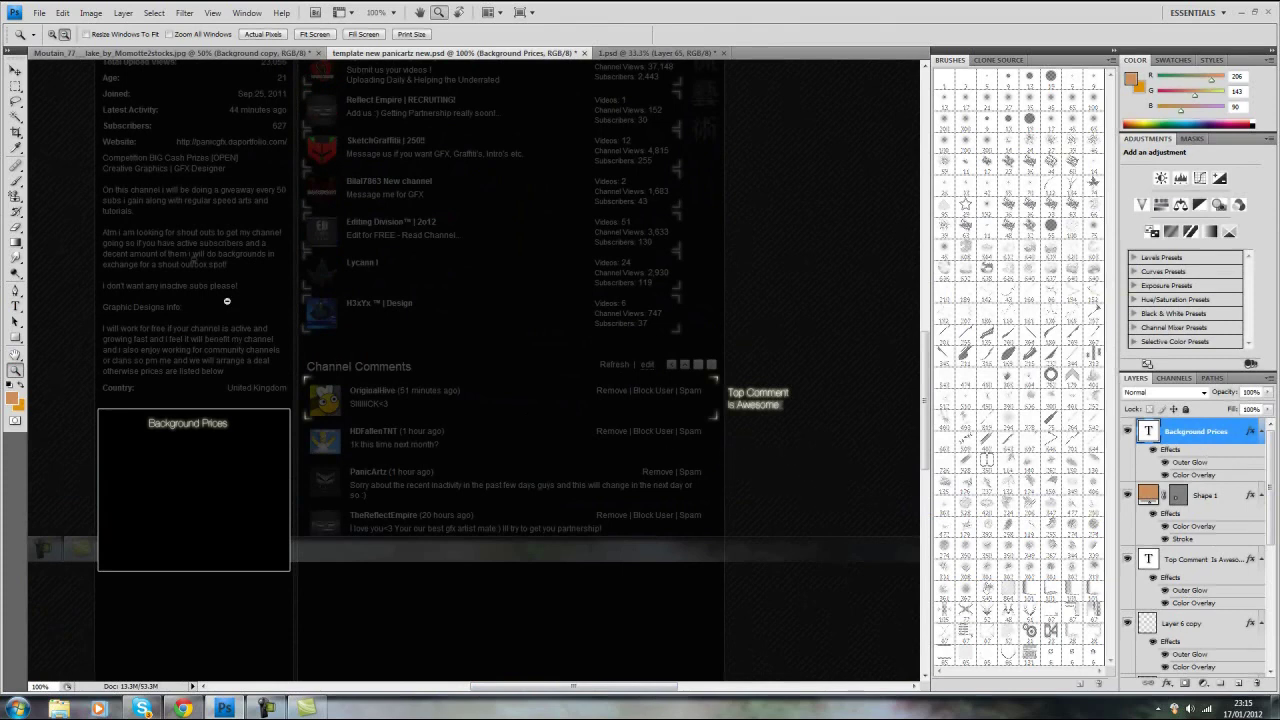
scroll(229, 298, up, 2)
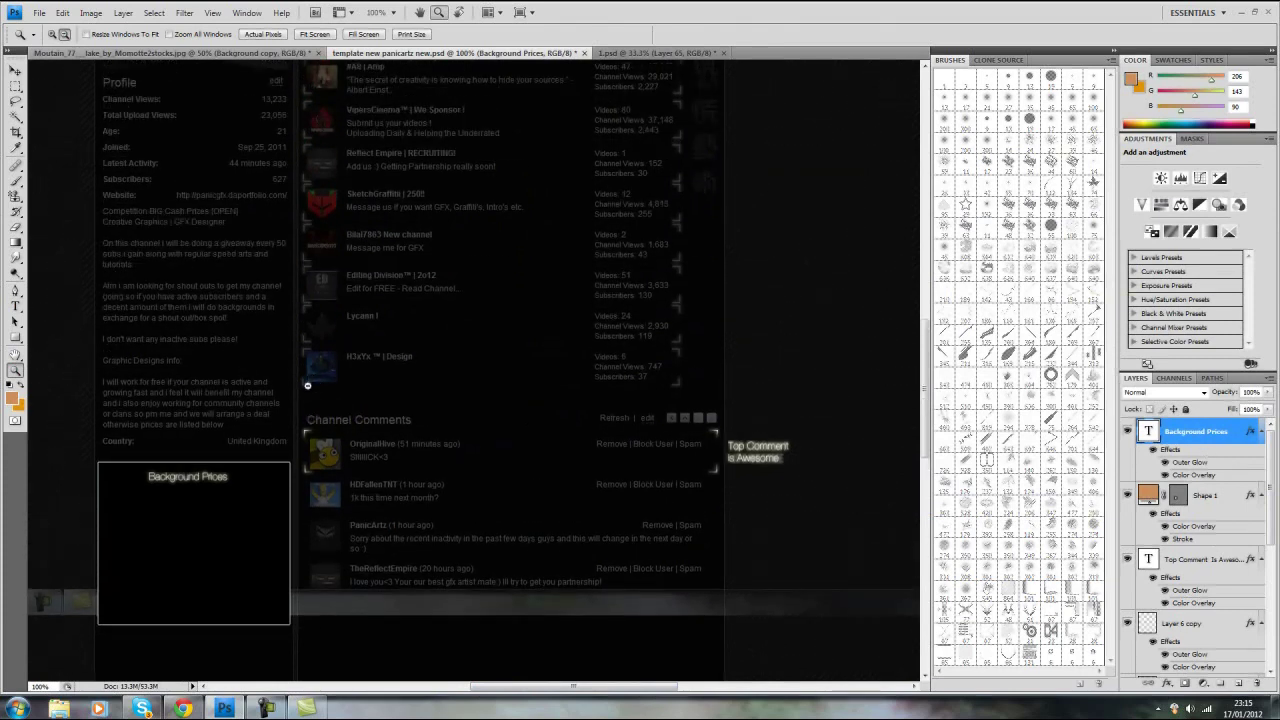
scroll(310, 290, up, 3)
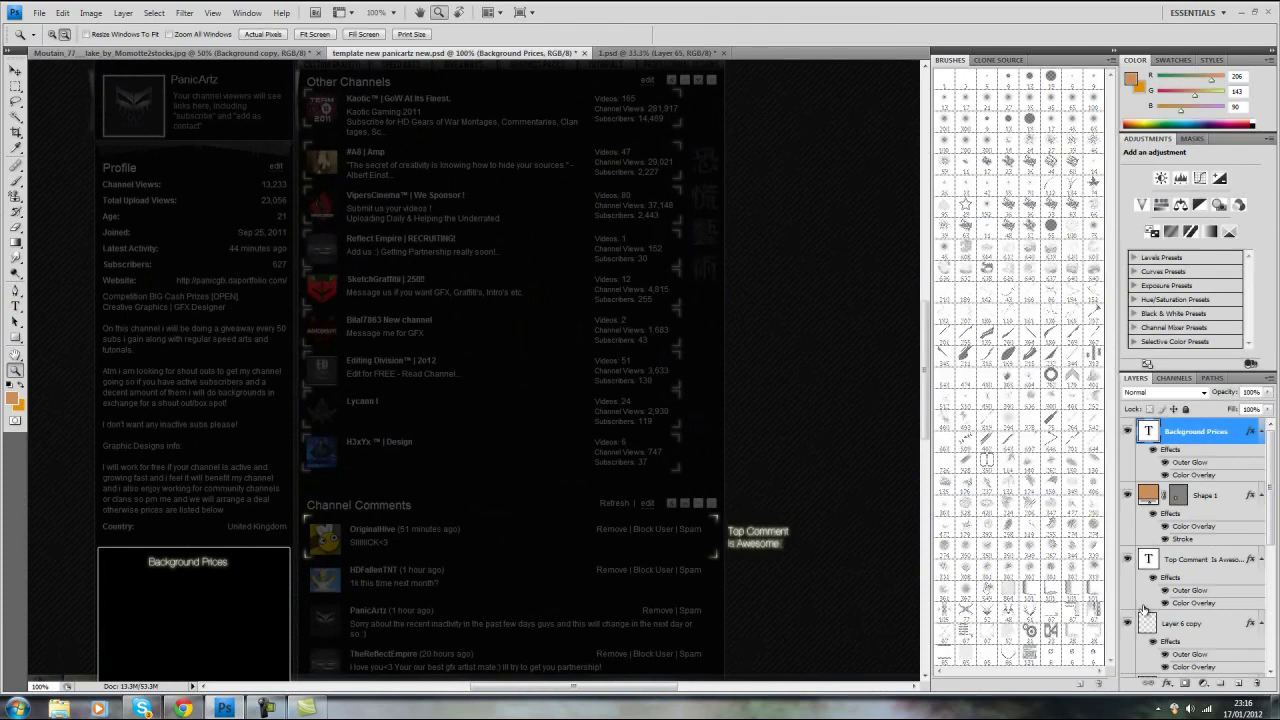
scroll(1145, 610, down, 5)
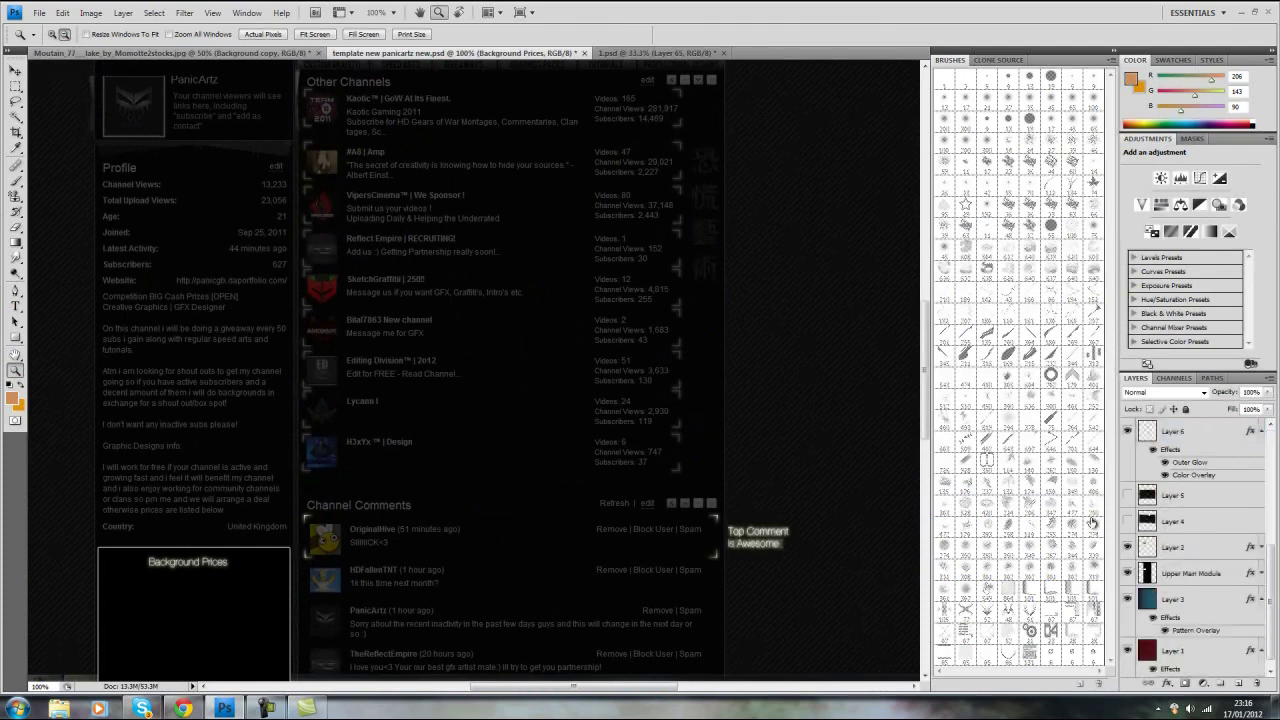
drag(1127, 495, 1127, 521)
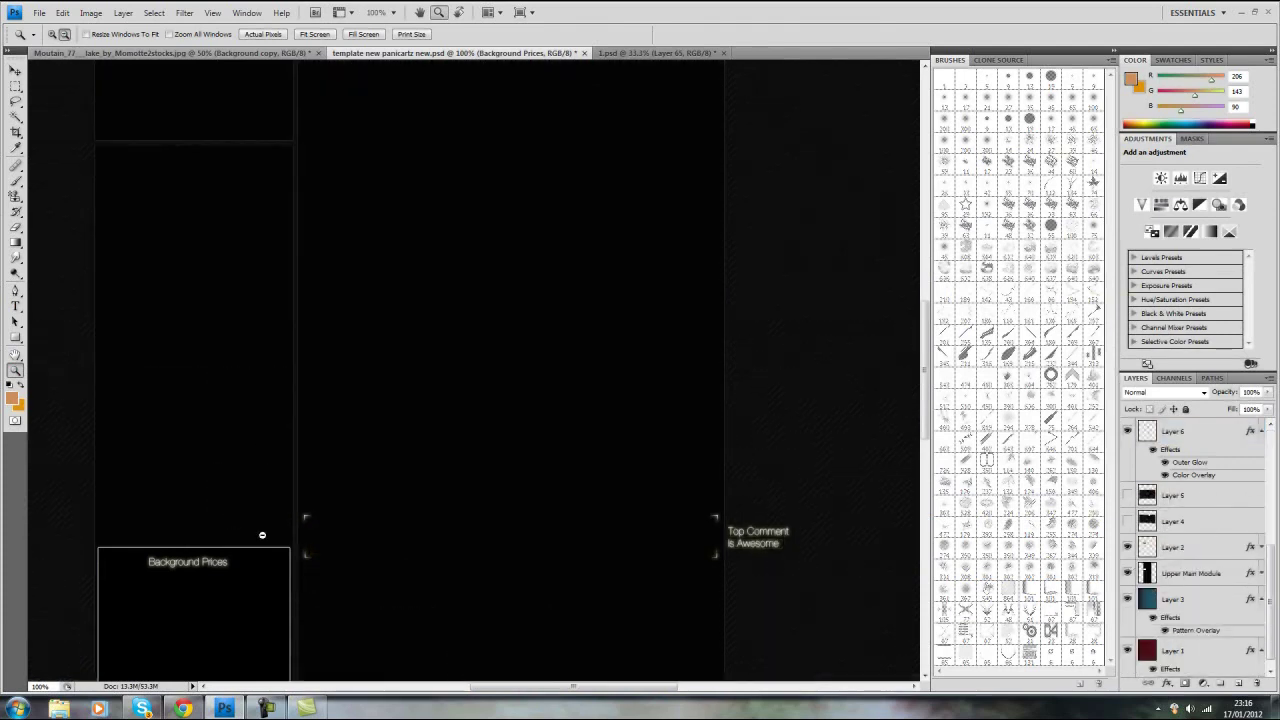
scroll(262, 532, down, 3)
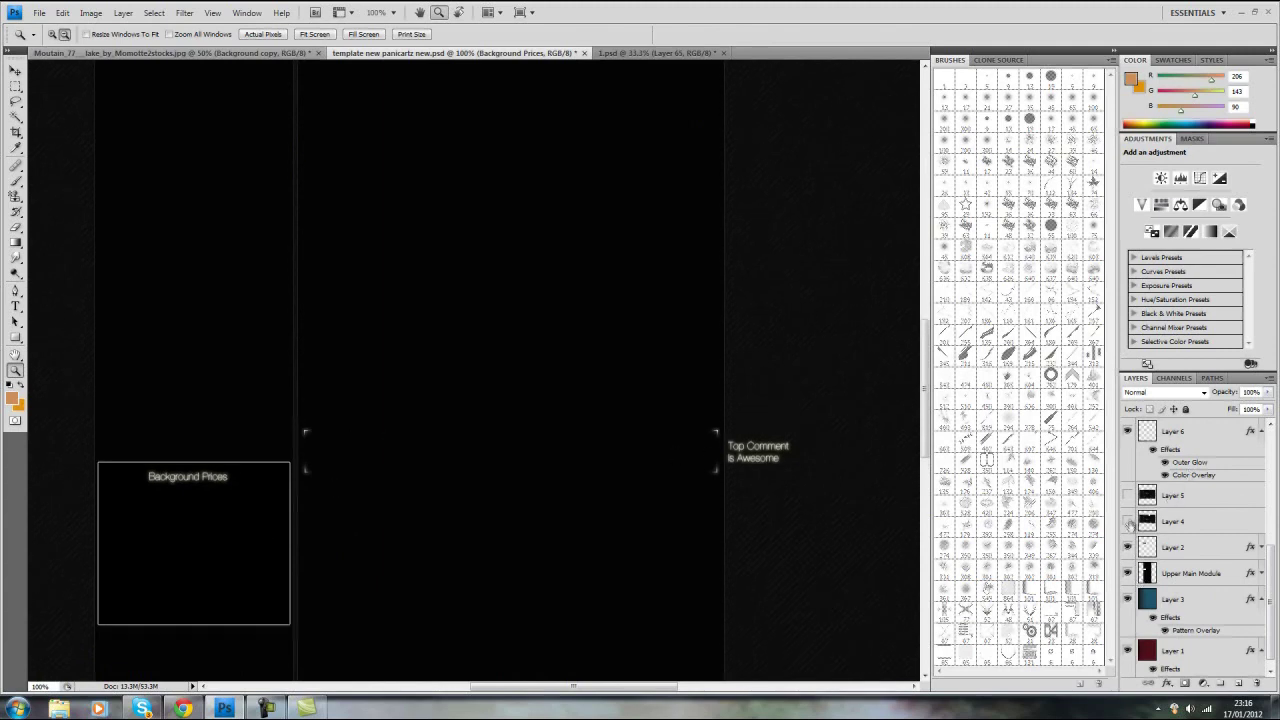
drag(1128, 521, 1128, 495)
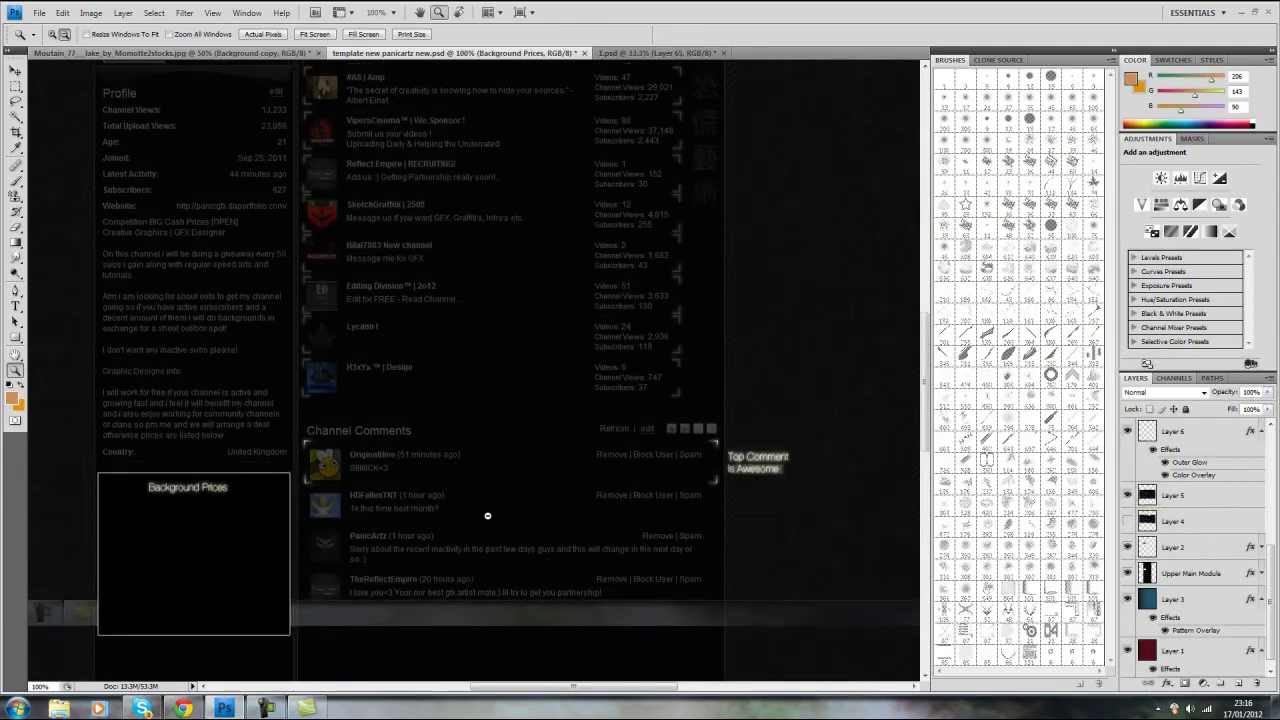
scroll(487, 516, up, 1)
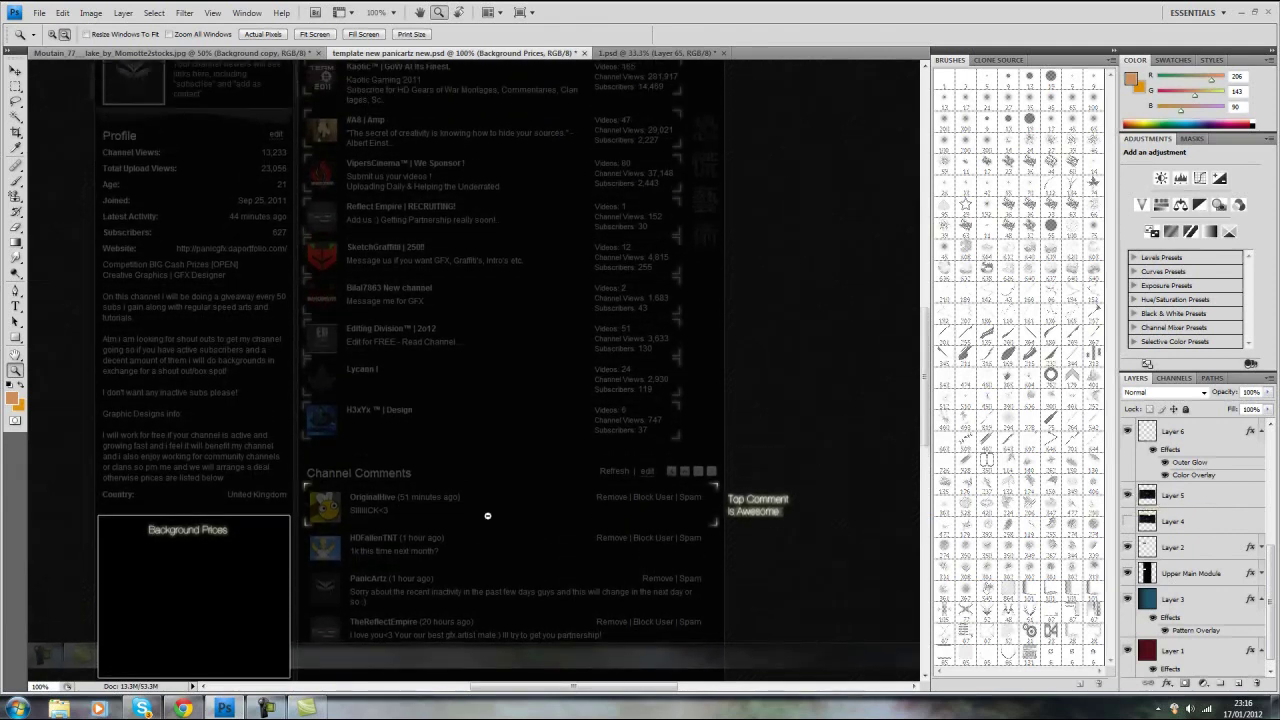
click(16, 70)
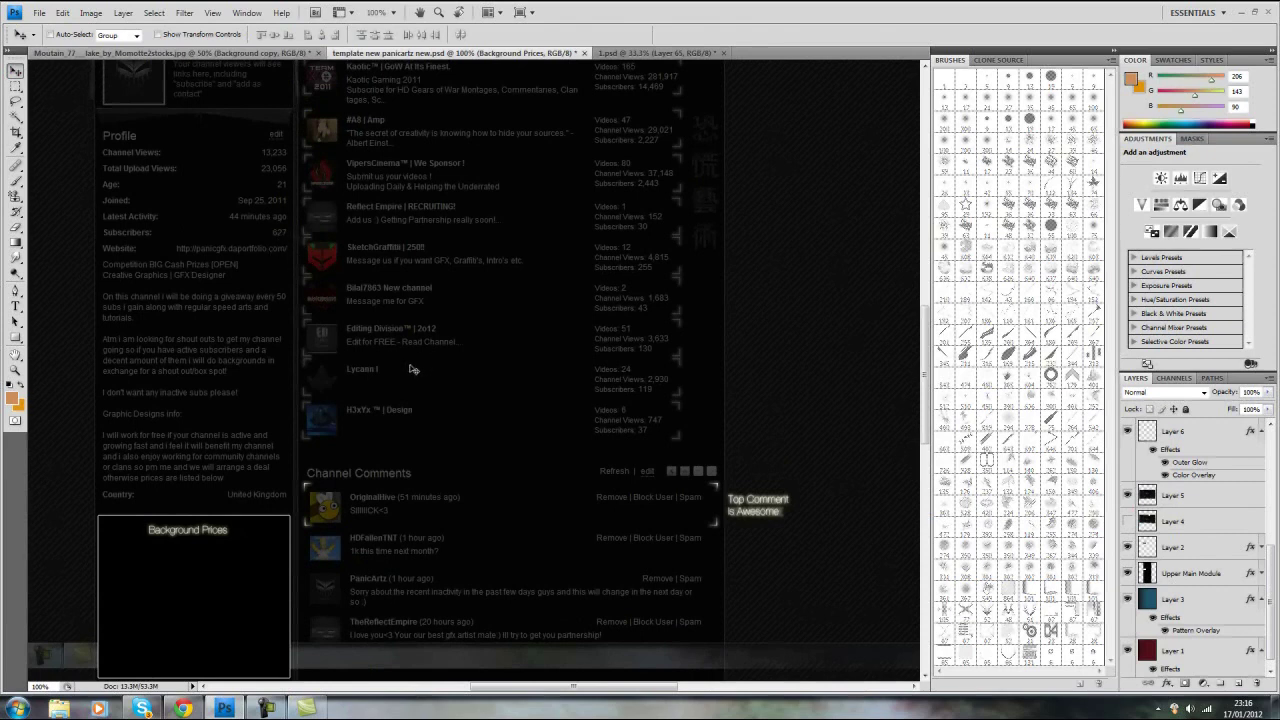
scroll(413, 369, up, 3)
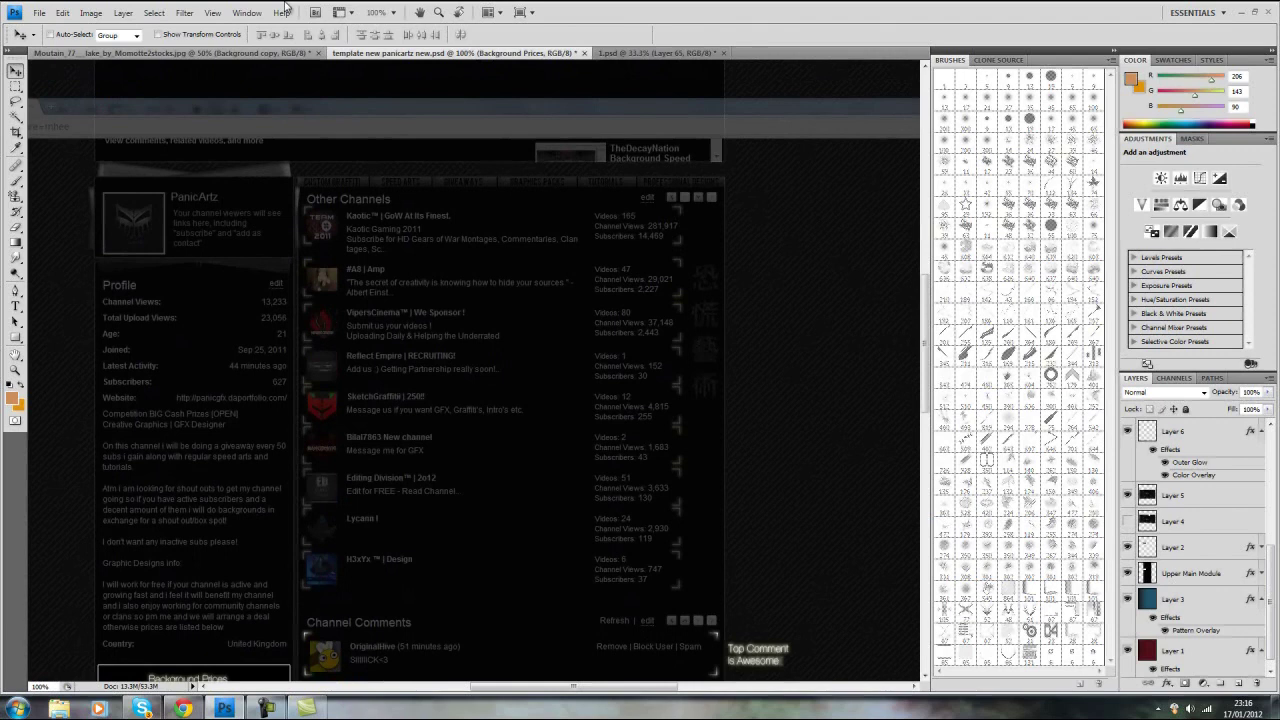
click(15, 370)
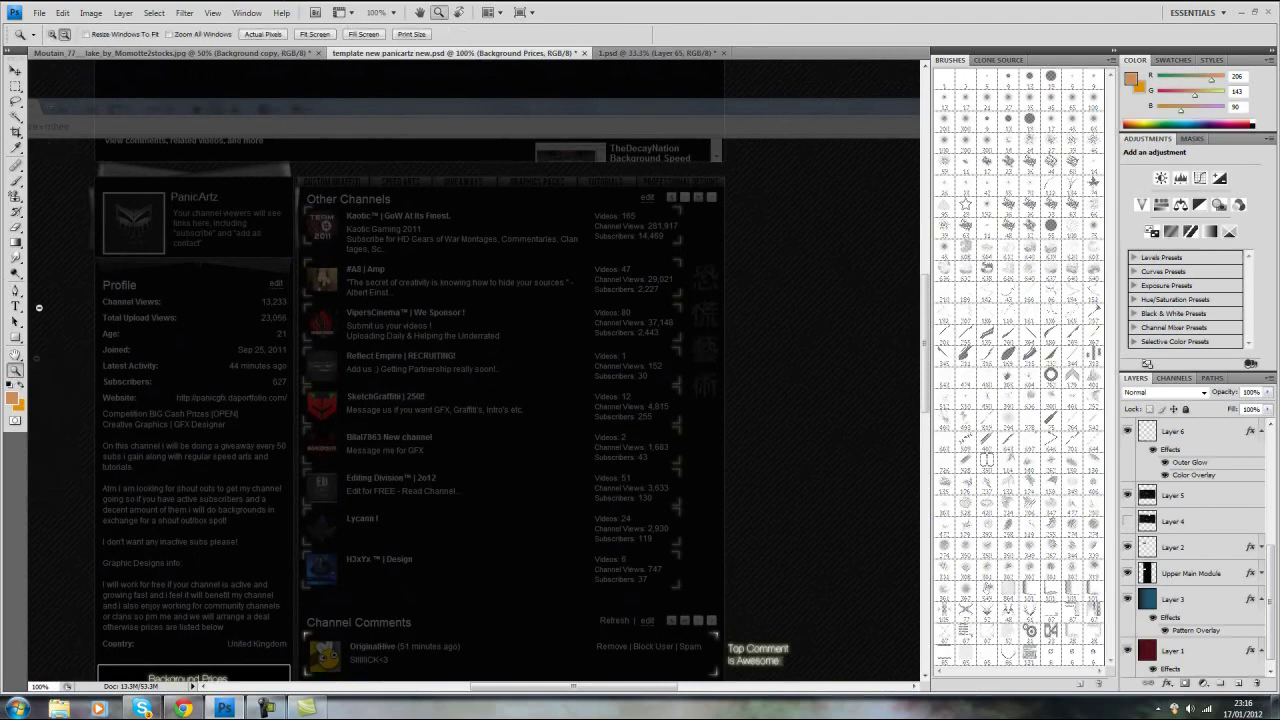
scroll(277, 292, down, 5)
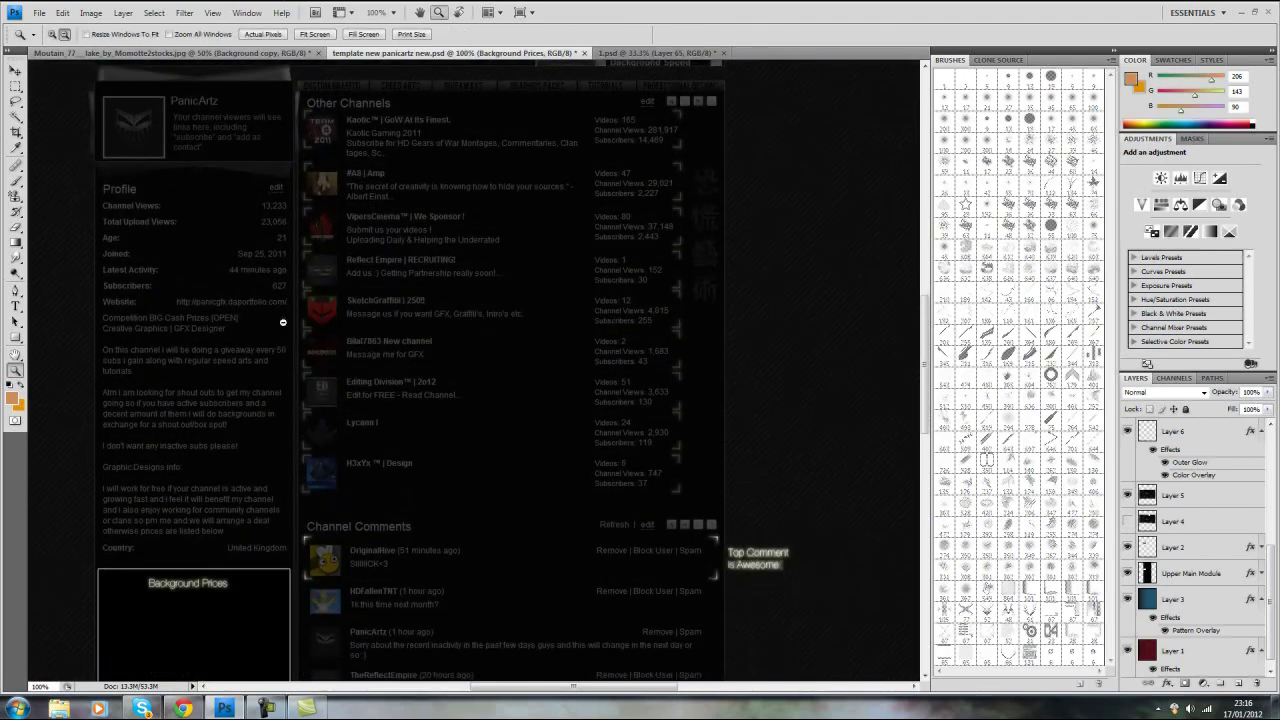
scroll(283, 322, down, 3)
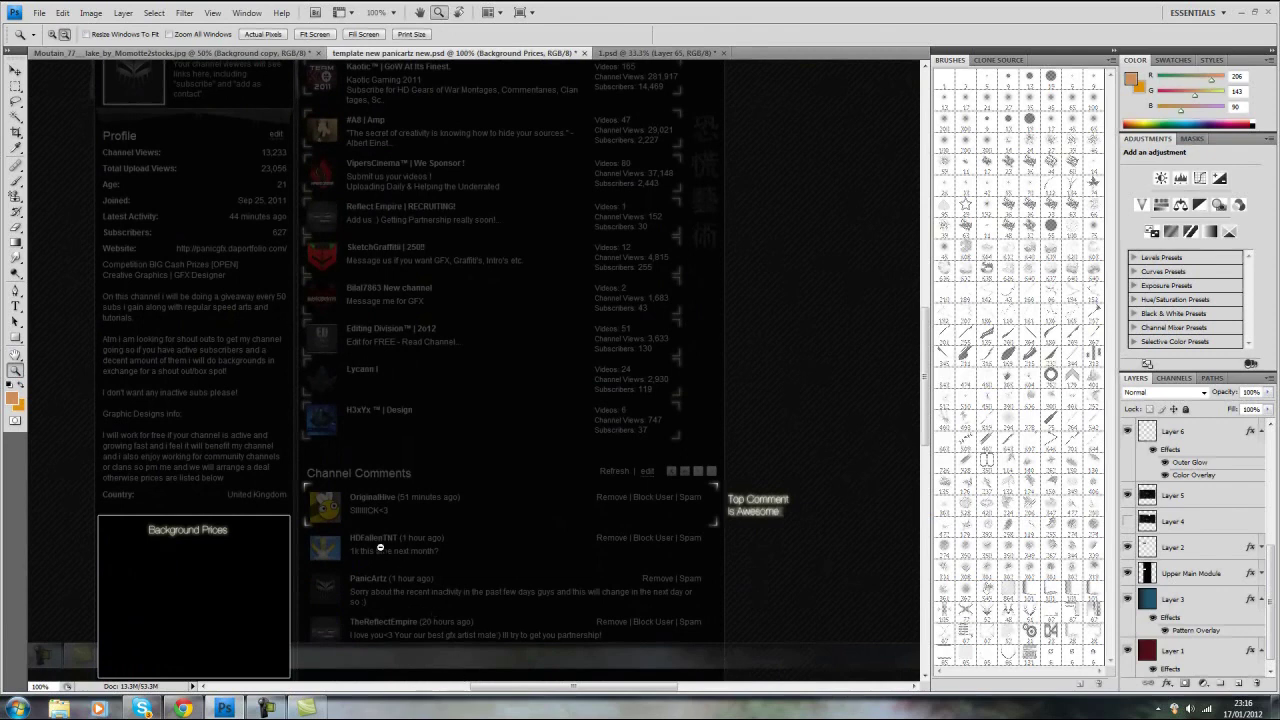
click(266, 709)
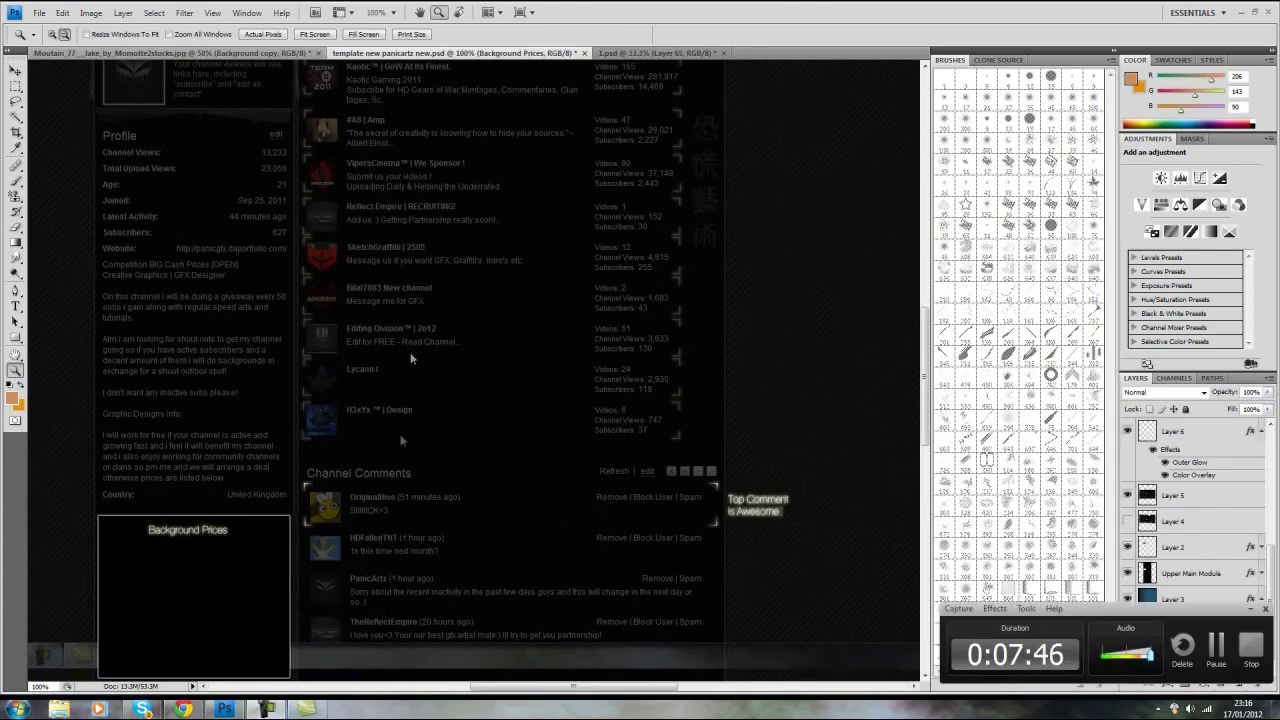